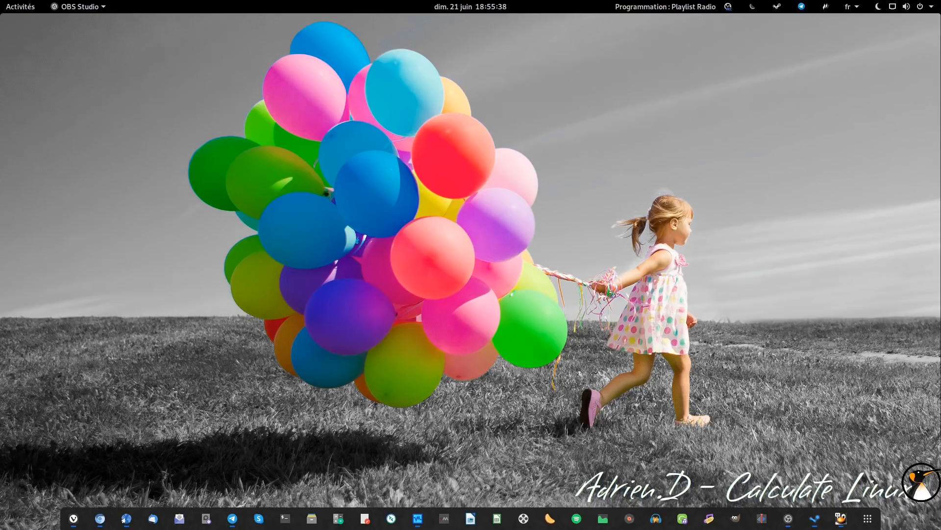
Open the browser on the Calculate Linux 20.6 release announcement and read its introduction, including the Nextcloud mention.
left_click(74, 518)
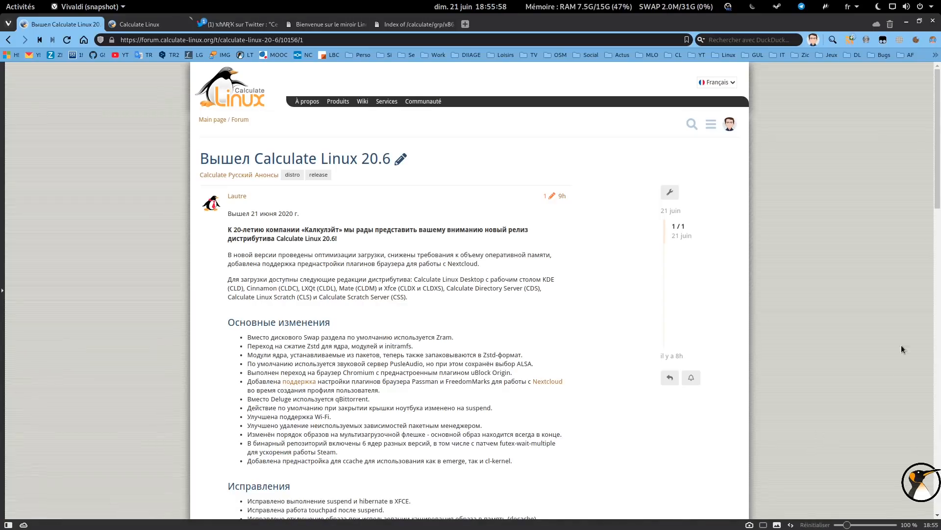
key("alt+Tab")
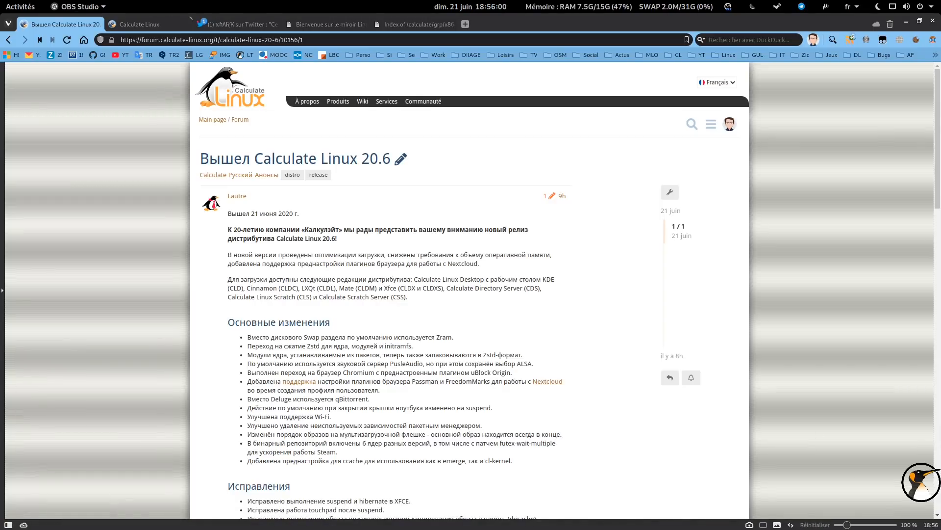
left_click(585, 295)
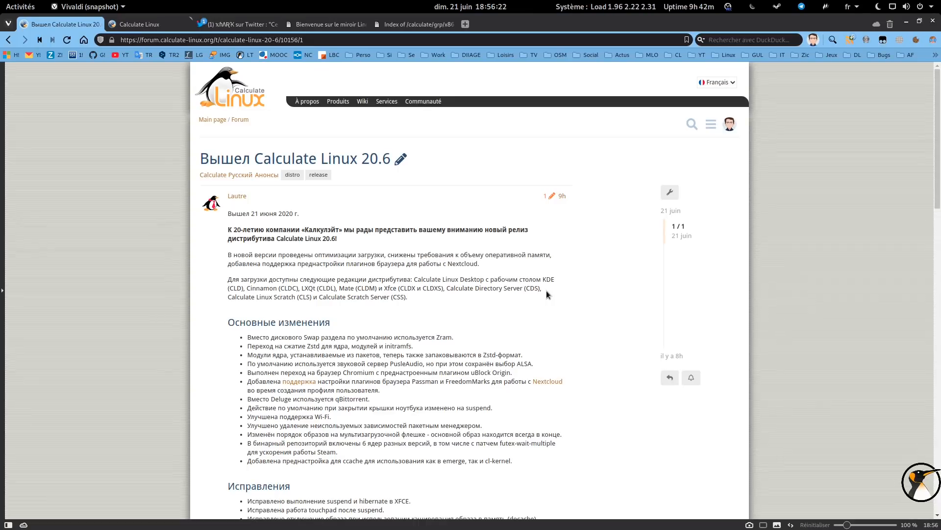
left_click_drag(483, 264, 438, 265)
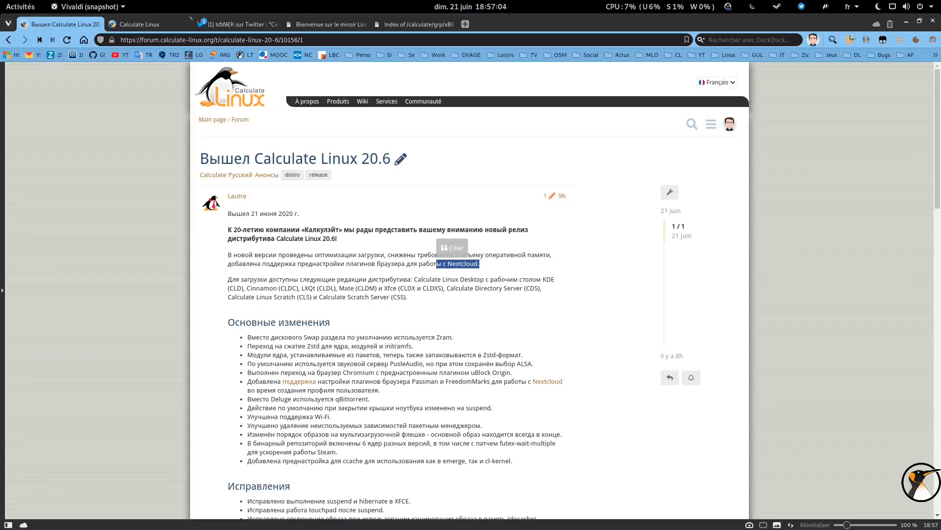
left_click(447, 297)
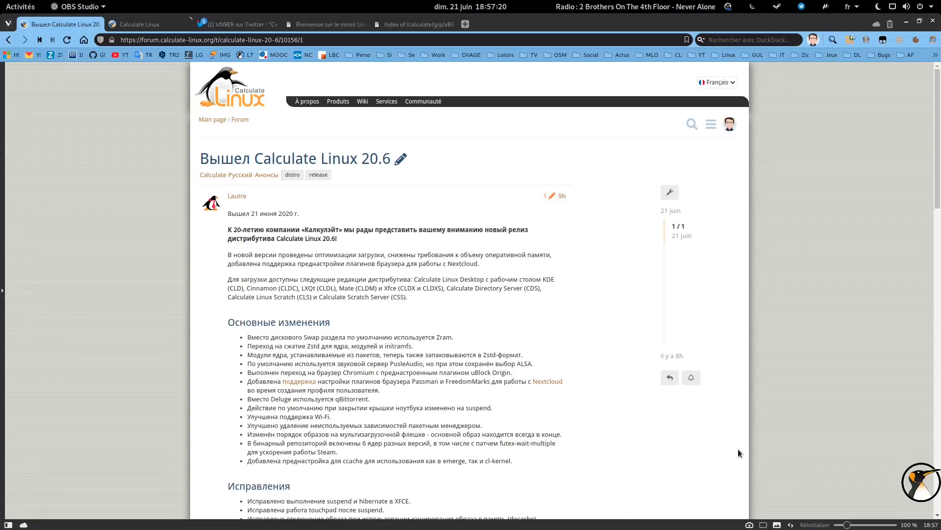
Bring up the running Video2 virtual machine to view its GNOME desktop, and minimise its window.
mouse_move(784, 527)
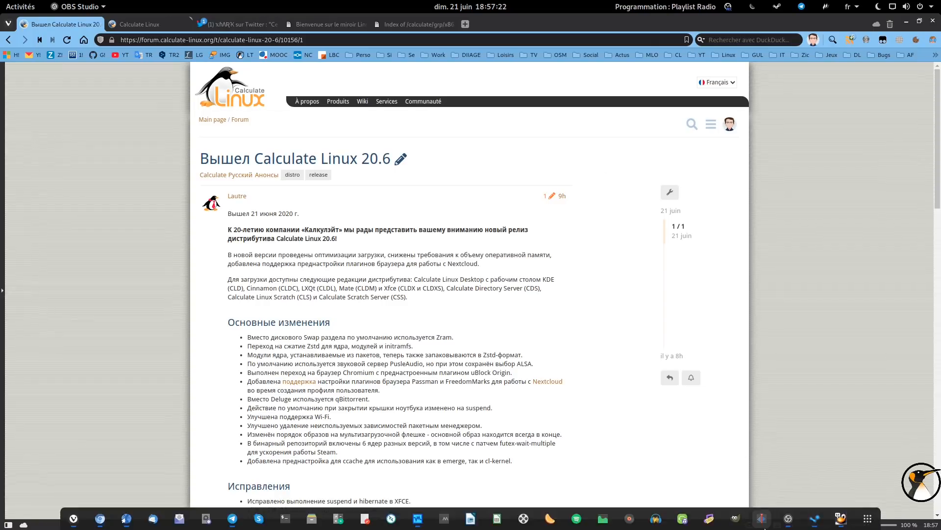
left_click(834, 519)
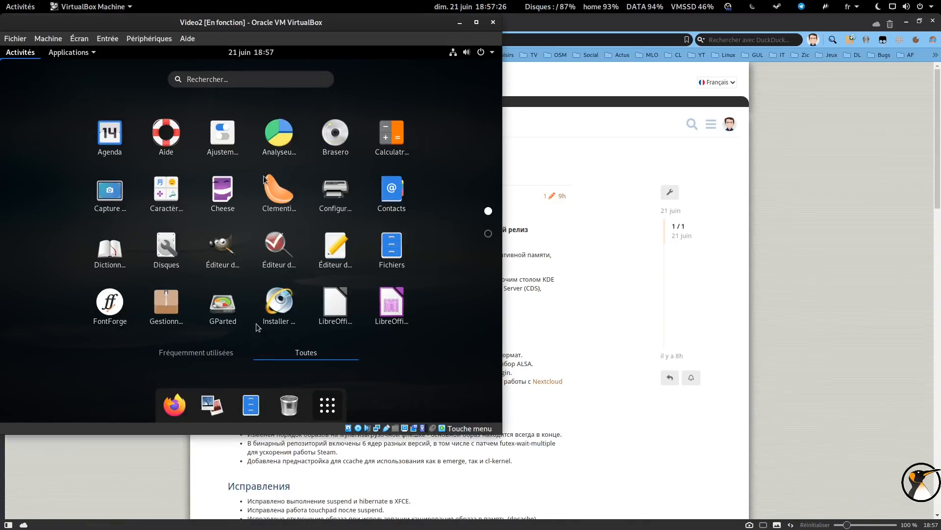
mouse_move(1, 46)
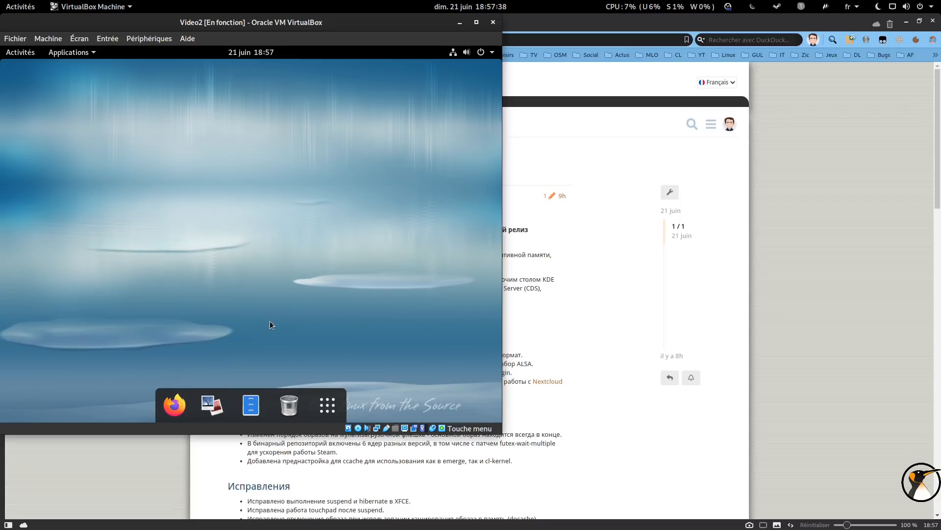
left_click(459, 22)
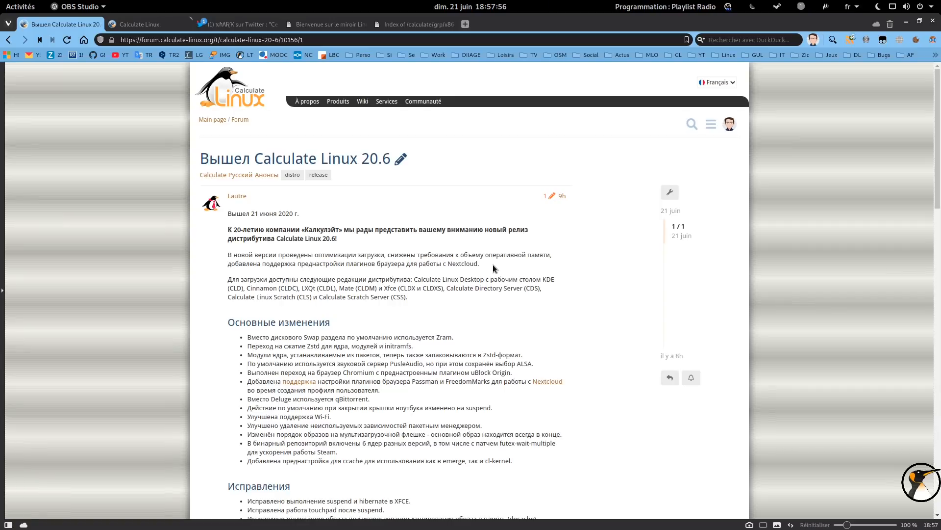
Highlight the word Nextcloud in the introduction of the release announcement and clear the selection.
left_click(477, 263)
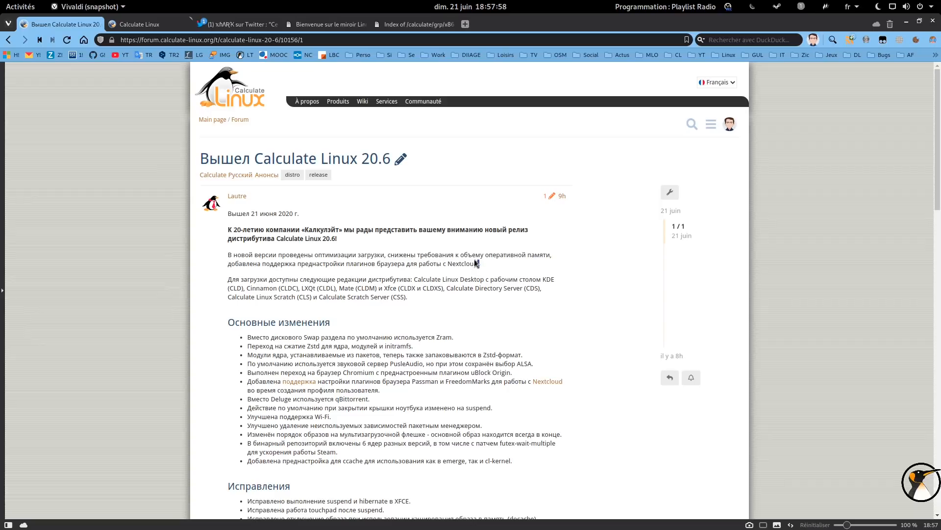
left_click_drag(453, 260, 447, 264)
left_click(482, 264)
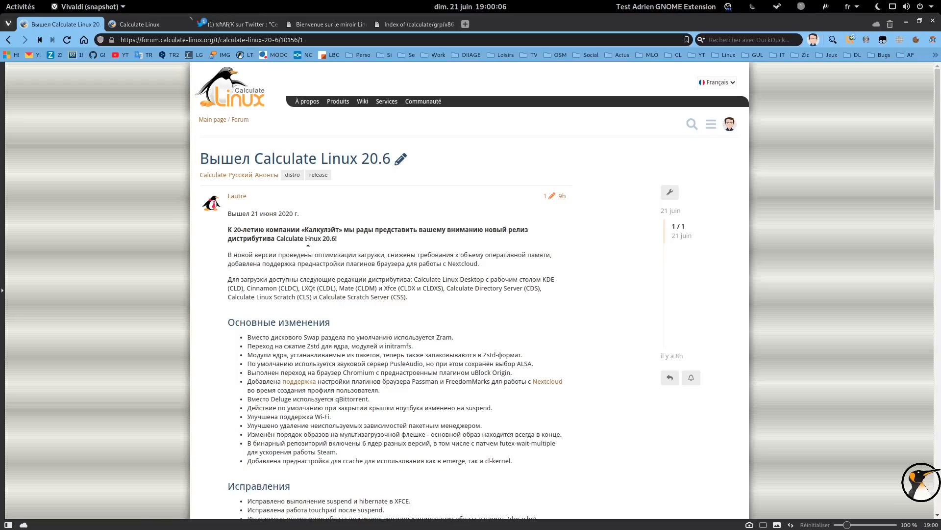
Go to the download section of the Calculate Linux website and review the available desktop editions.
left_click(141, 25)
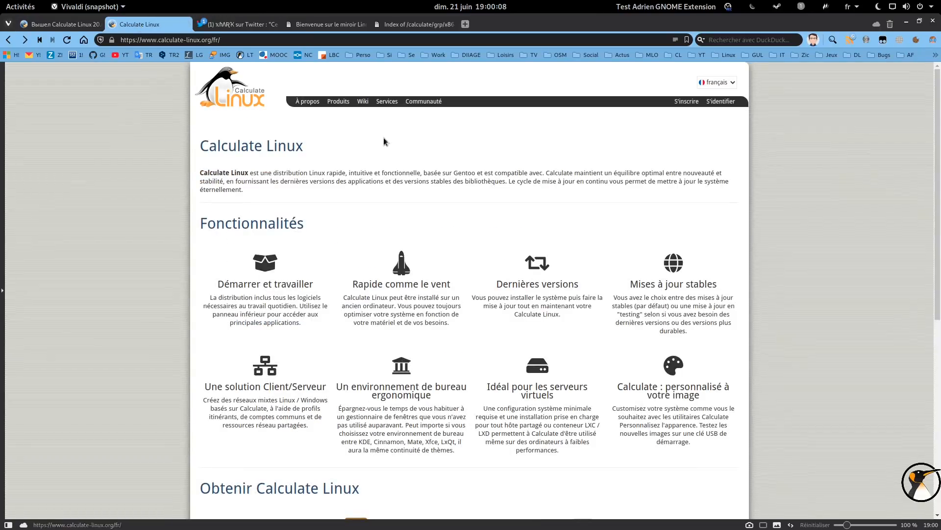
mouse_move(338, 102)
left_click(344, 161)
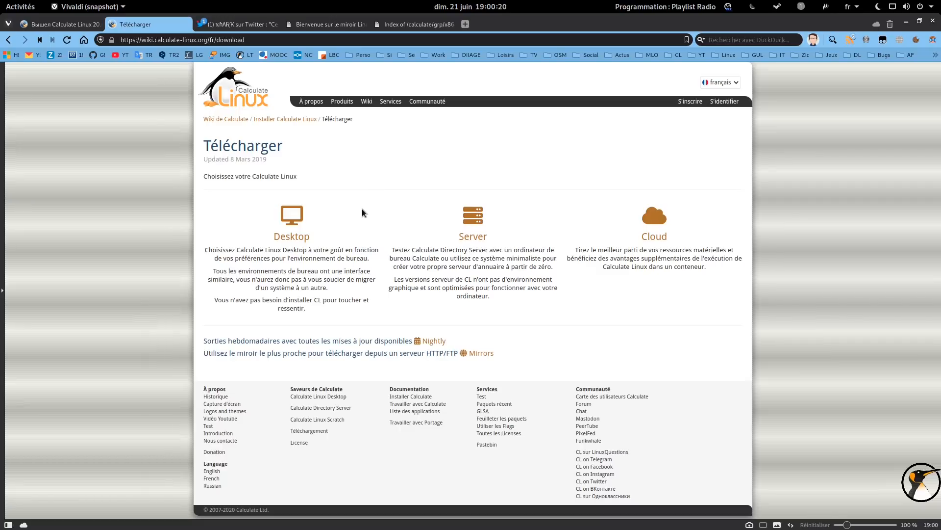
left_click(347, 216)
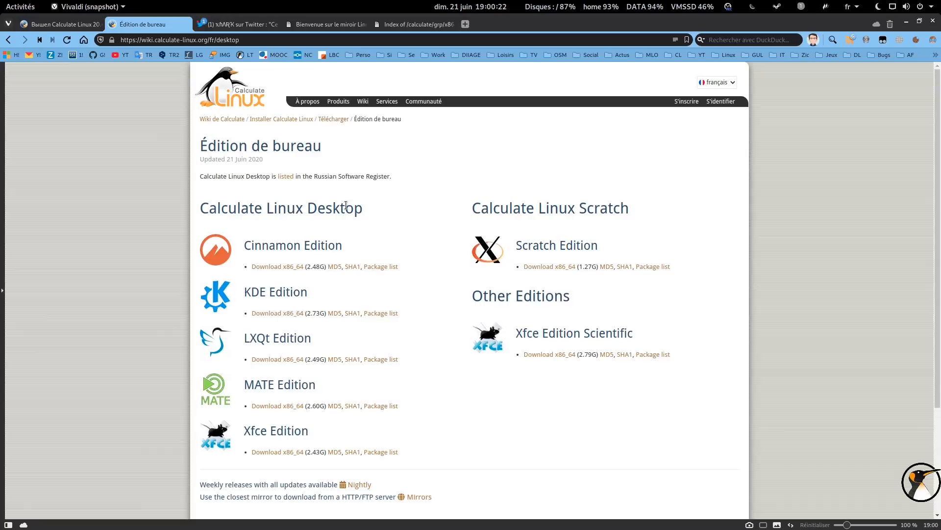
scroll(397, 195, "down", 2)
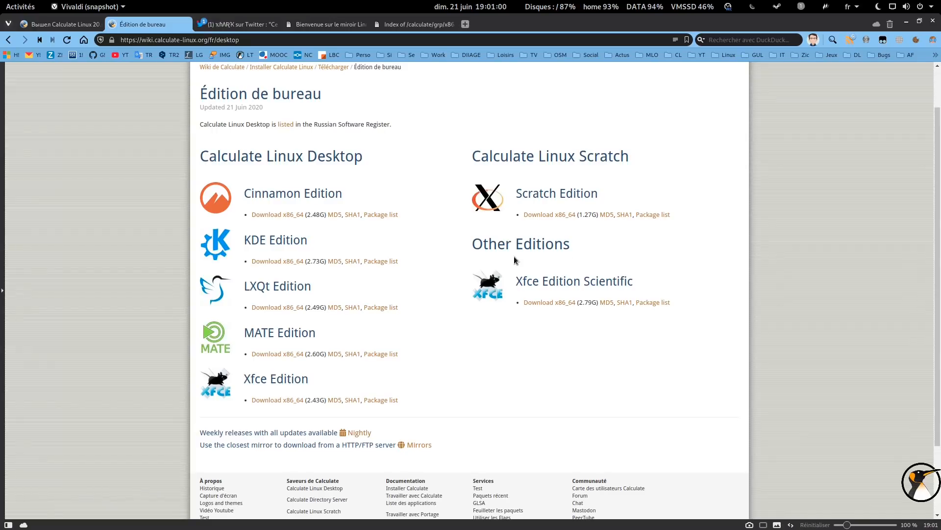
key("alt+Tab")
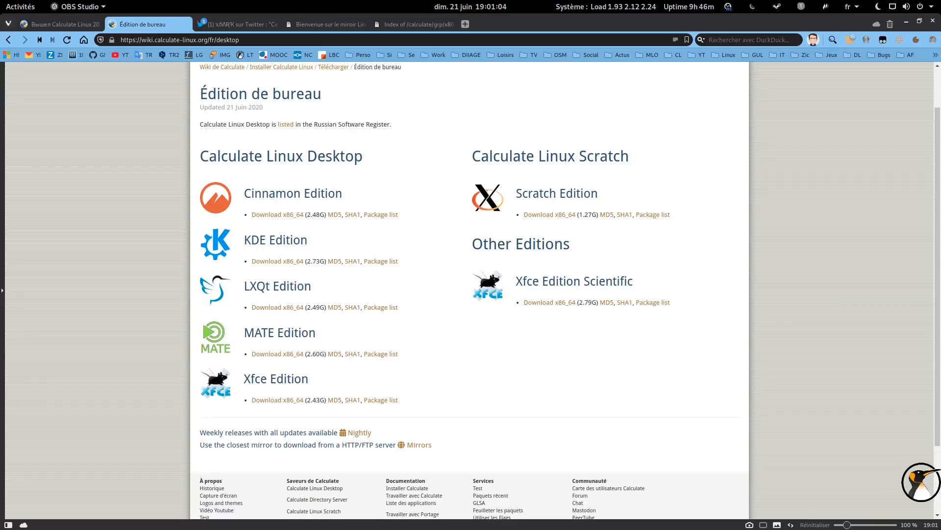
key("alt+Tab")
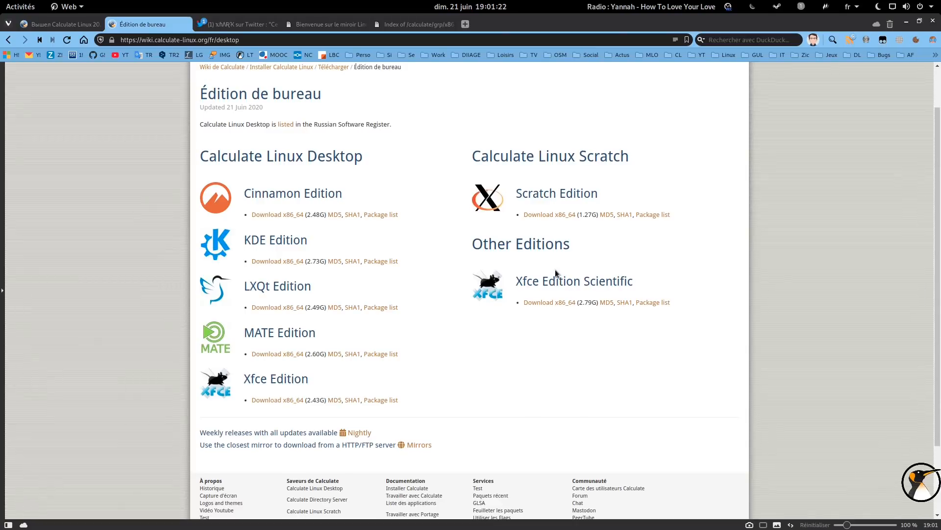
Return to the download overview page and open the list of server editions.
scroll(555, 269, "up", 2)
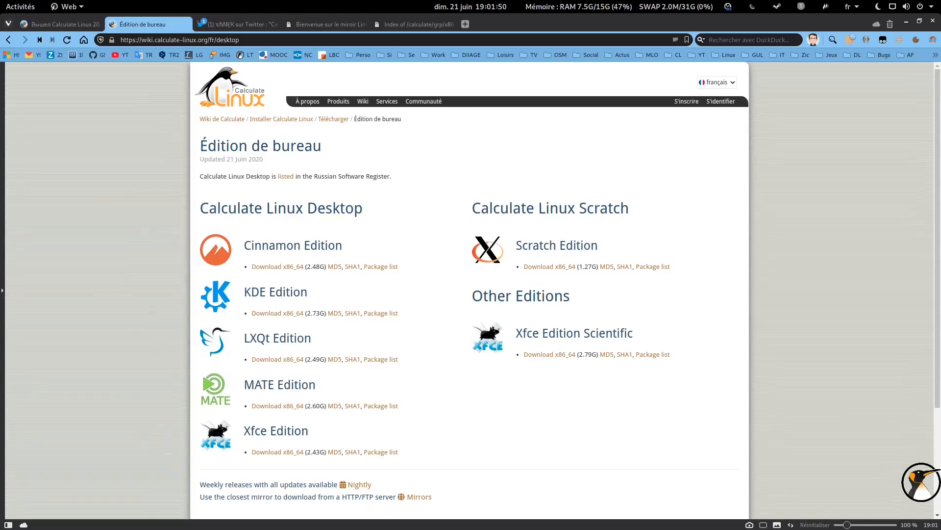
left_click_drag(612, 149, 453, 158)
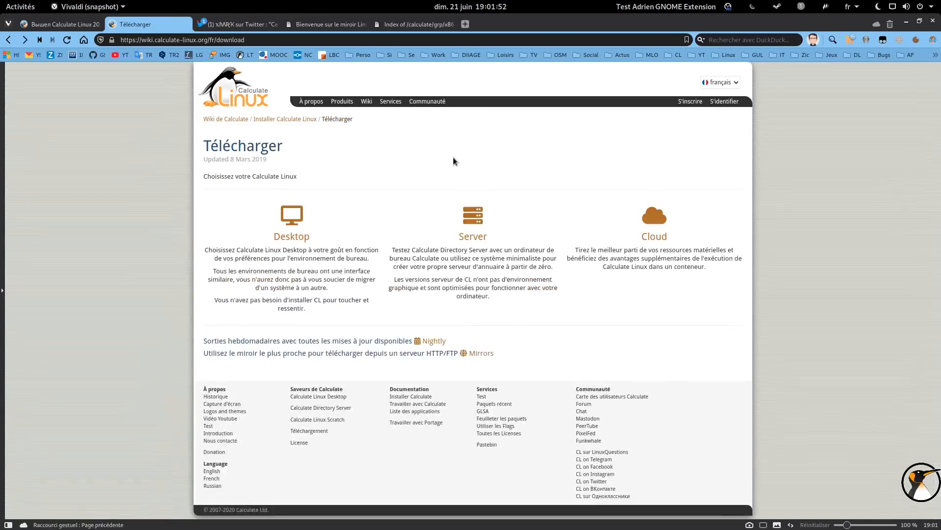
left_click(473, 238)
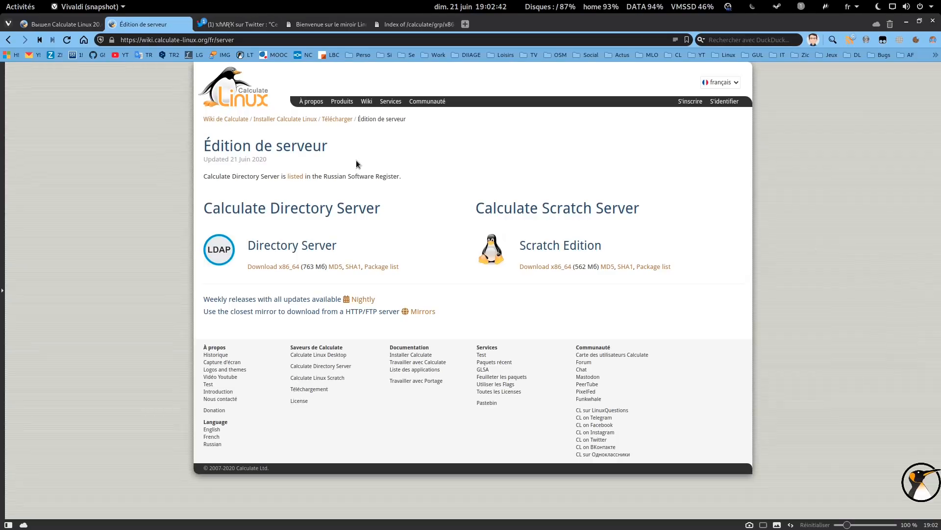
Minimise the browser, start the Video virtual machine from the VirtualBox manager, and halt its boot menu on Calculate Linux Desktop 20.6 Xfce LiveDVD.
left_click(906, 21)
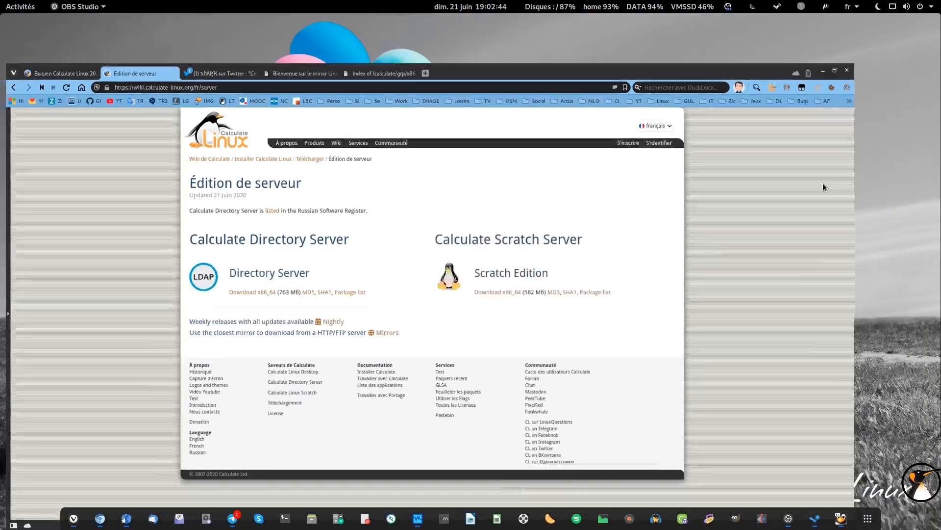
left_click(840, 519)
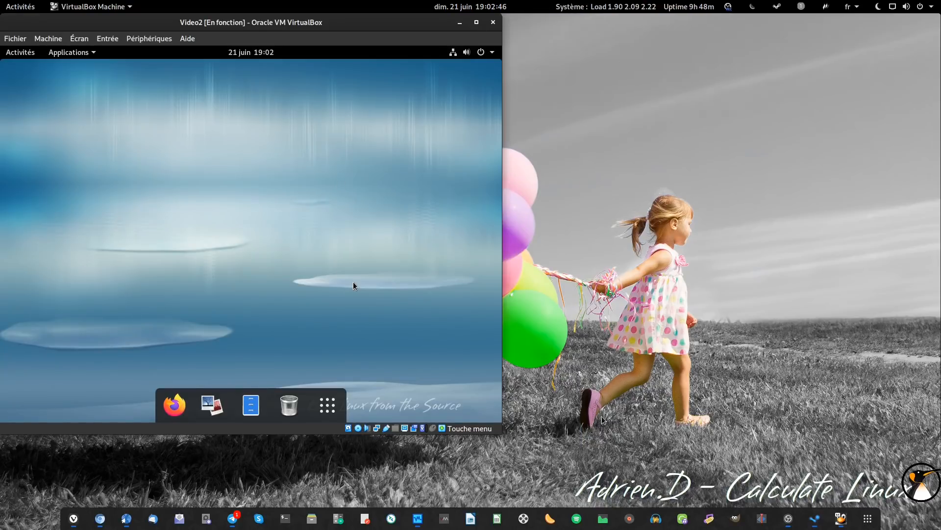
left_click(460, 23)
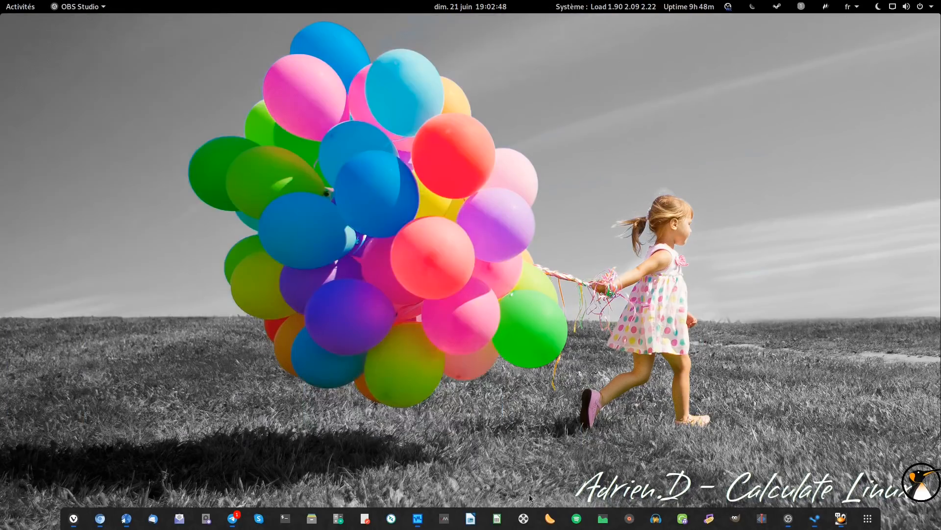
left_click(445, 520)
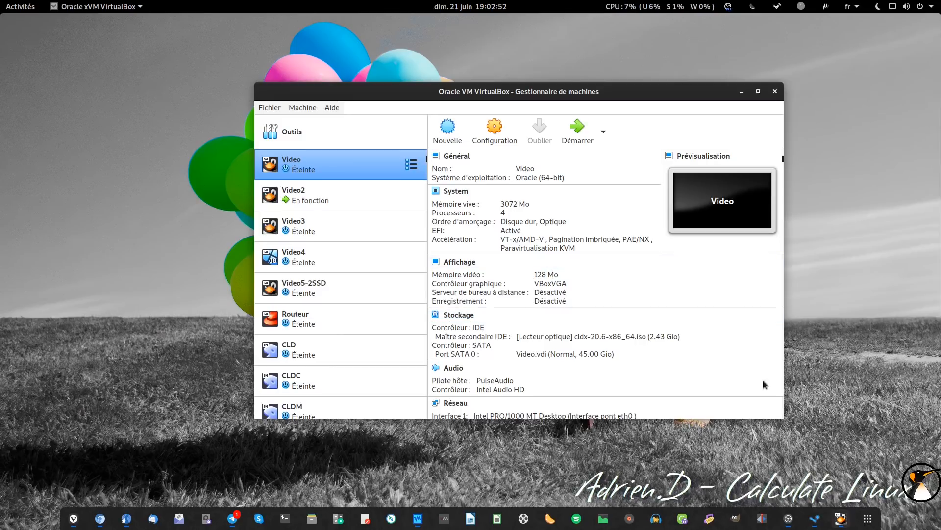
left_click(577, 129)
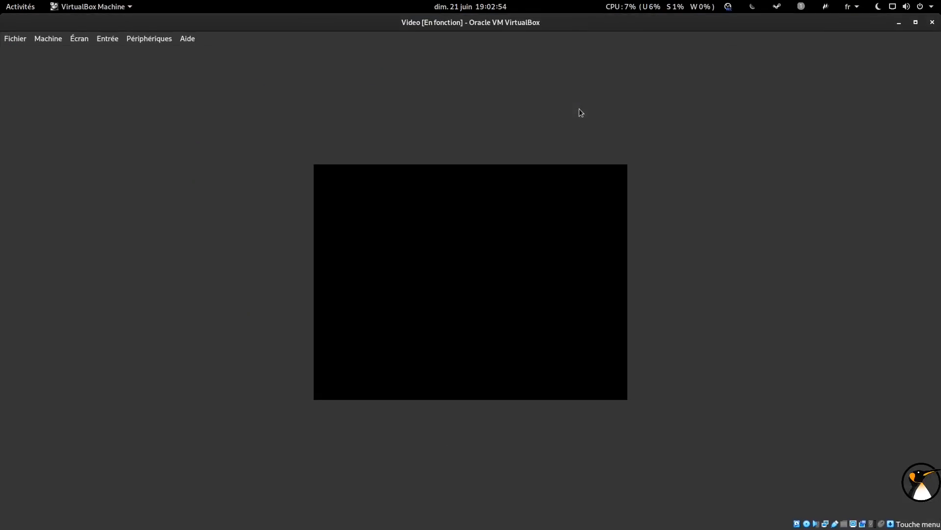
left_click(480, 195)
key("Down")
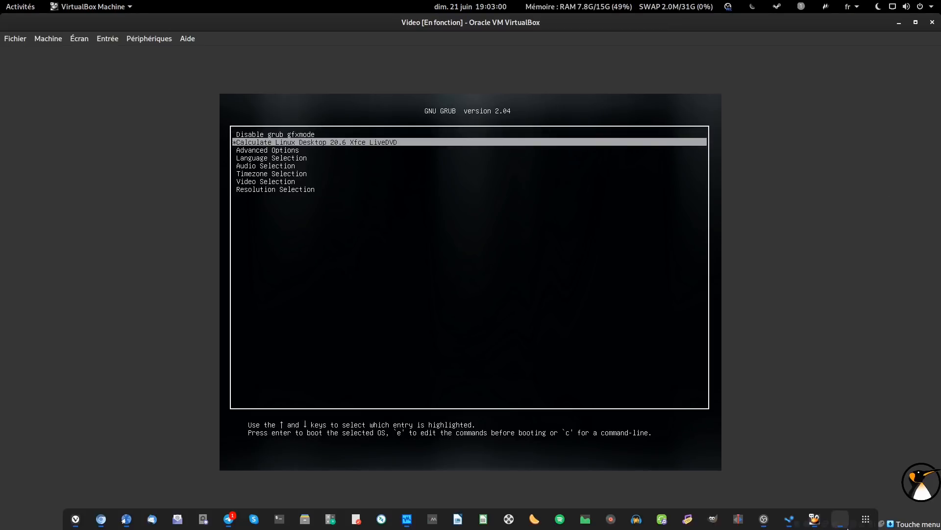
Look up the GNOME version in the system details of the Video2 machine's settings, and minimise that machine.
left_click(816, 519)
left_click(737, 411)
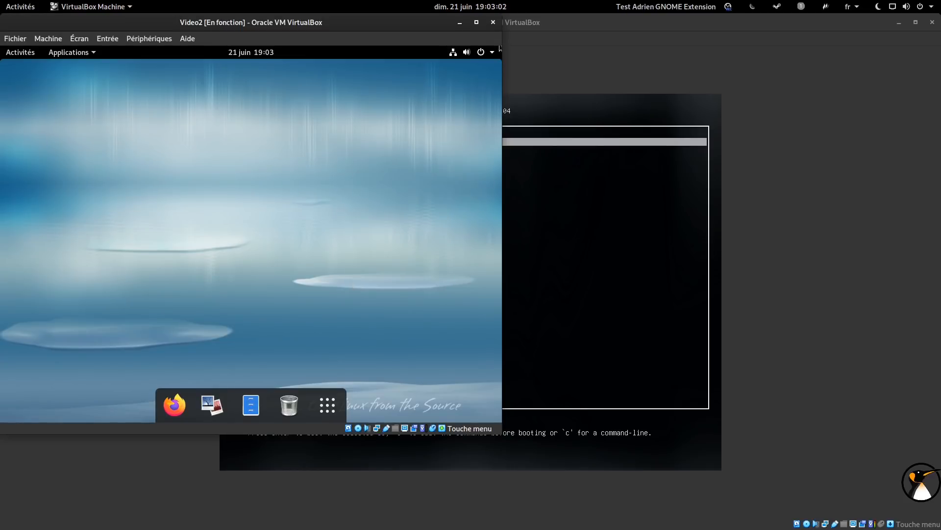
left_click(478, 52)
left_click(393, 160)
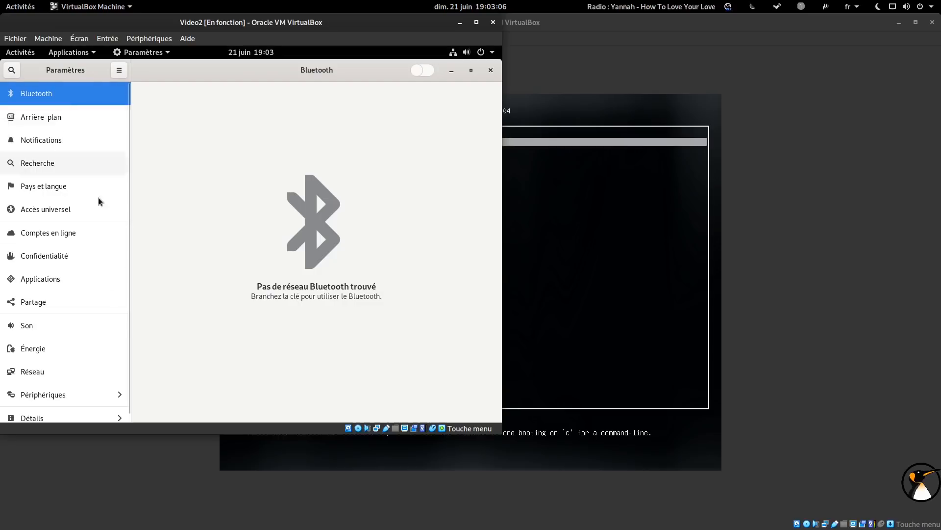
scroll(96, 335, "down", 1)
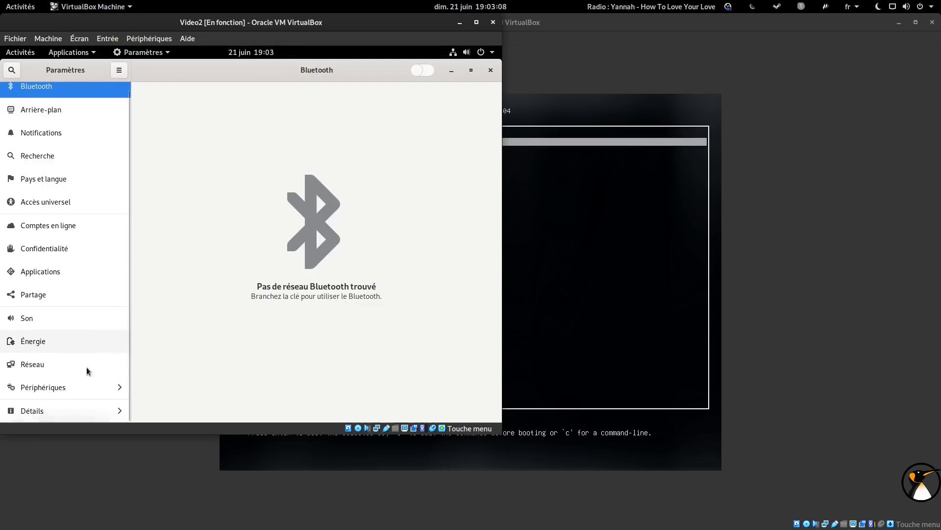
left_click(58, 408)
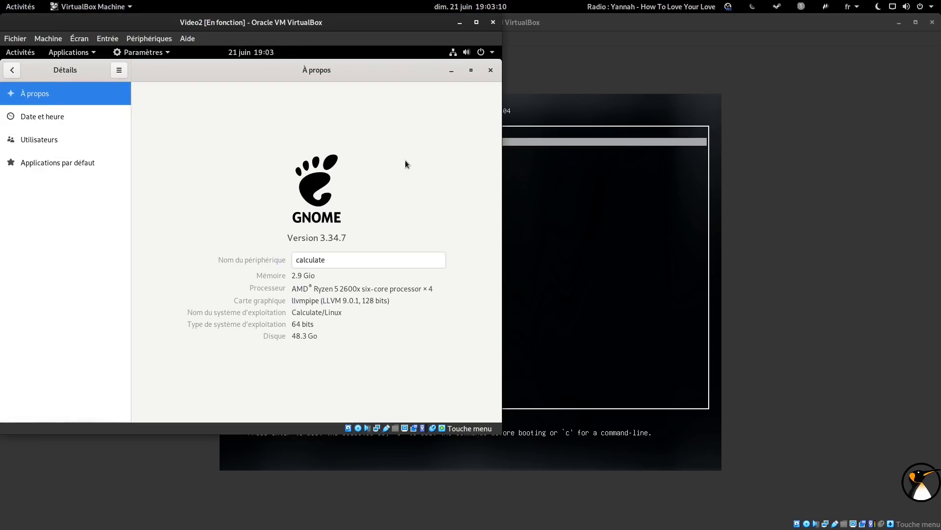
left_click(460, 23)
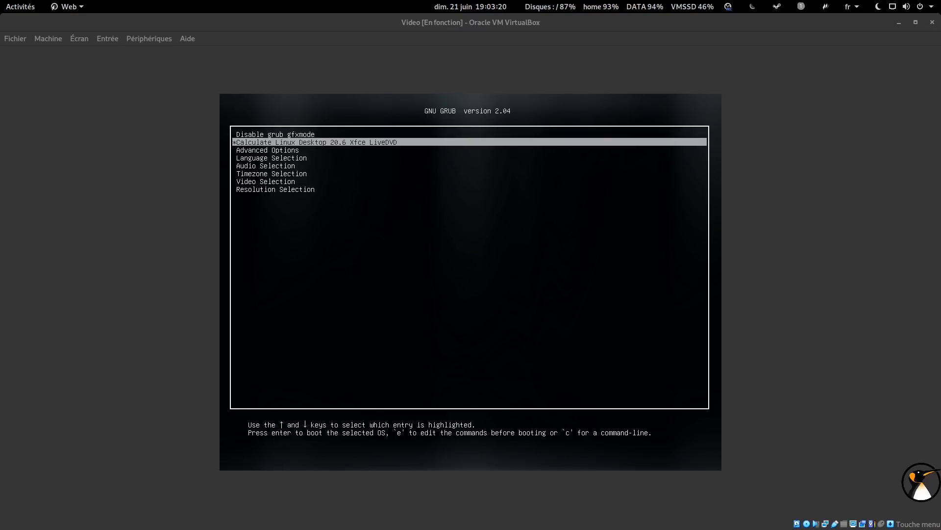
Choose French as the live system's language in the Video machine's boot menu language selection.
left_click(404, 213)
key("Down")
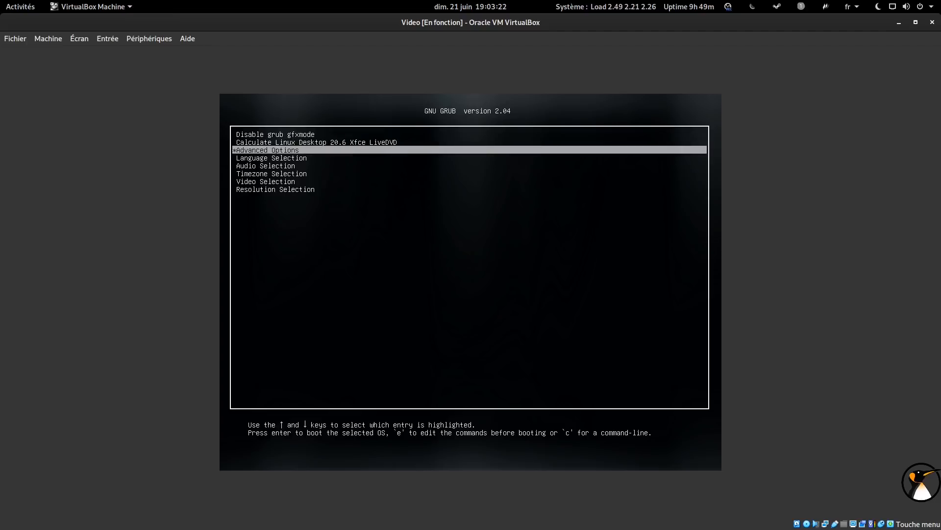
key("Down")
key("Return")
key("Down")
key("Down")
key("Down")
key("Down")
key("Down")
key("Down")
key("Down")
key("Down")
key("Down")
key("Down")
key("Down")
key("Down")
key("Down")
key("Down")
key("Down")
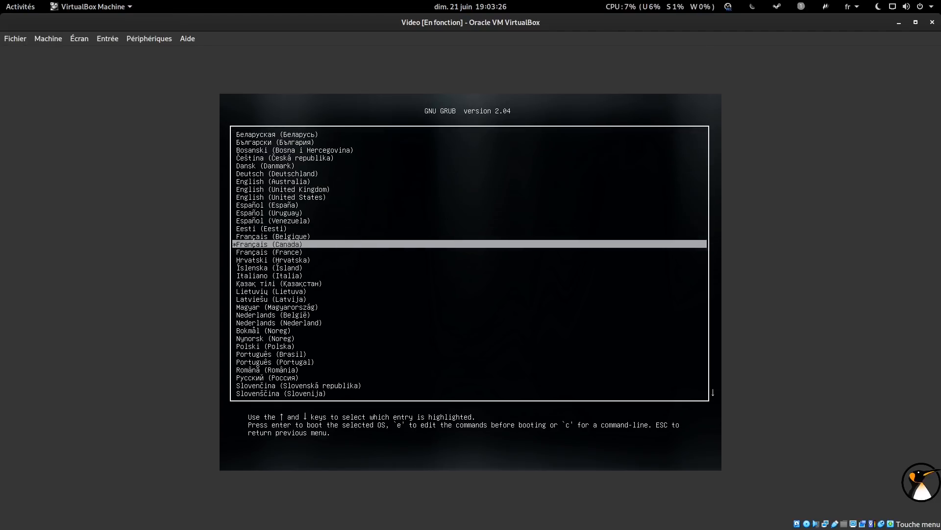
key("Return")
Choose the live system's audio option through the boot menu's Audio Selection.
key("Down")
key("Down")
key("Down")
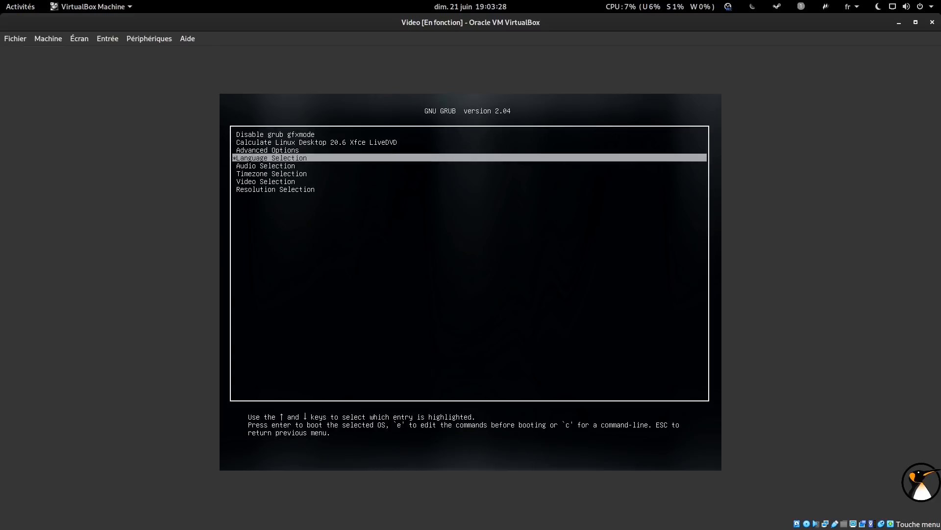
key("Down")
key("Return")
key("Down")
key("Return")
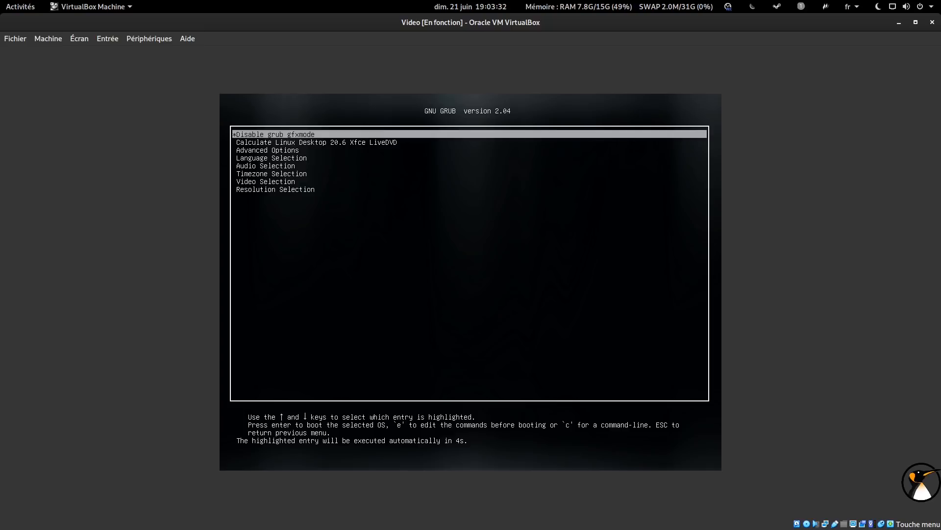
Choose the (GMT+01:00) Brussels, Copenhagen, Madrid, Paris timezone for the live system through the boot menu's Timezone Selection.
key("Down")
key("Down")
key("Down")
key("Down")
key("Down")
key("Return")
key("Down")
key("Down")
key("Down")
key("Down")
key("Down")
key("Down")
key("Down")
key("Down")
key("Down")
key("Down")
key("Down")
key("Down")
key("Down")
key("Down")
key("Down")
key("Down")
key("Down")
key("Down")
key("Down")
key("Down")
key("Down")
key("Down")
key("Down")
key("Down")
key("Down")
key("Down")
key("Down")
key("Down")
key("Down")
key("Down")
key("Down")
key("Down")
key("Down")
key("Down")
key("Down")
key("Down")
key("Down")
key("Down")
key("Down")
key("Down")
key("Down")
key("Down")
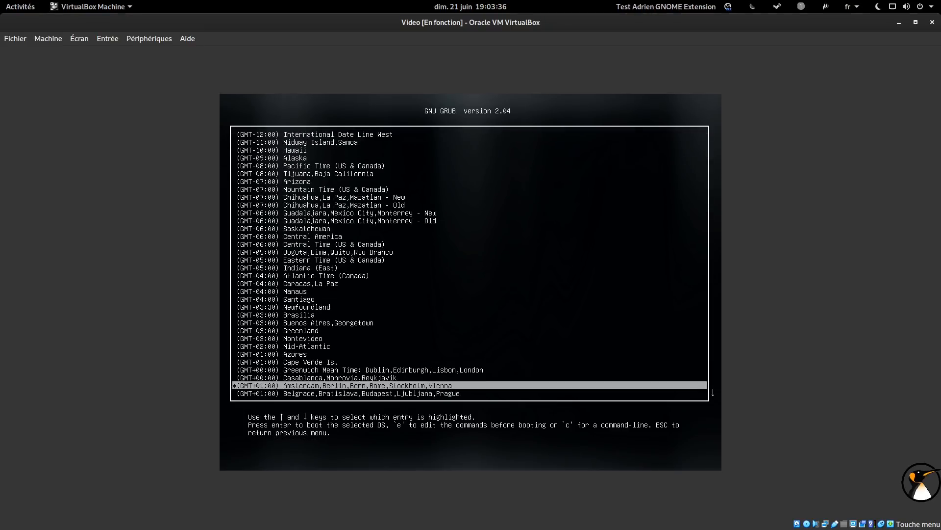
key("Down")
key("Up")
key("Up")
key("Up")
key("Up")
key("Up")
key("Up")
key("Up")
key("Up")
key("Up")
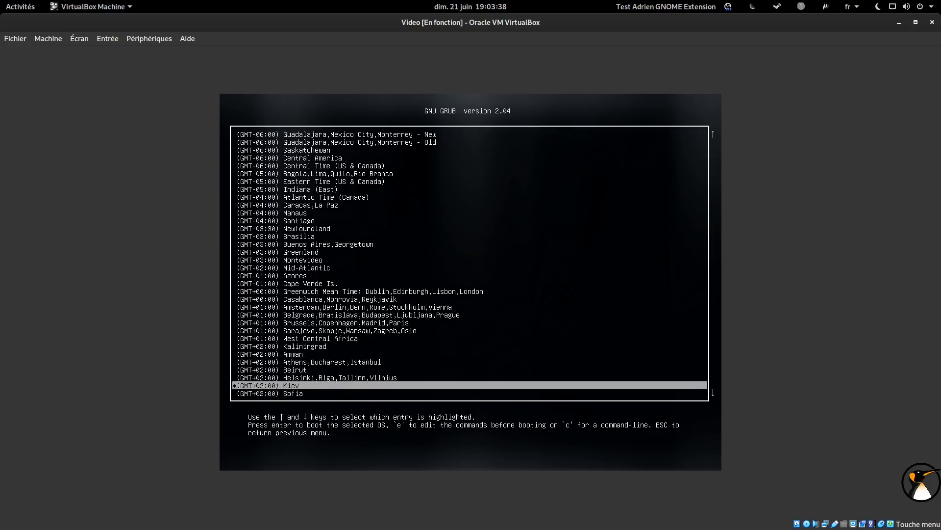
key("Return")
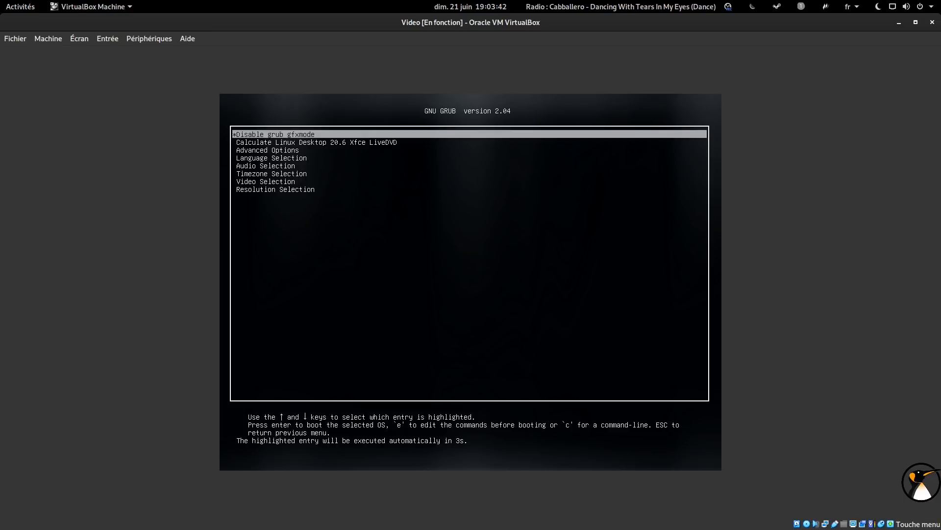
Choose the Auto video driver through Video Selection and boot Calculate Linux Desktop 20.6 Xfce LiveDVD.
key("Down")
key("Down")
key("Down")
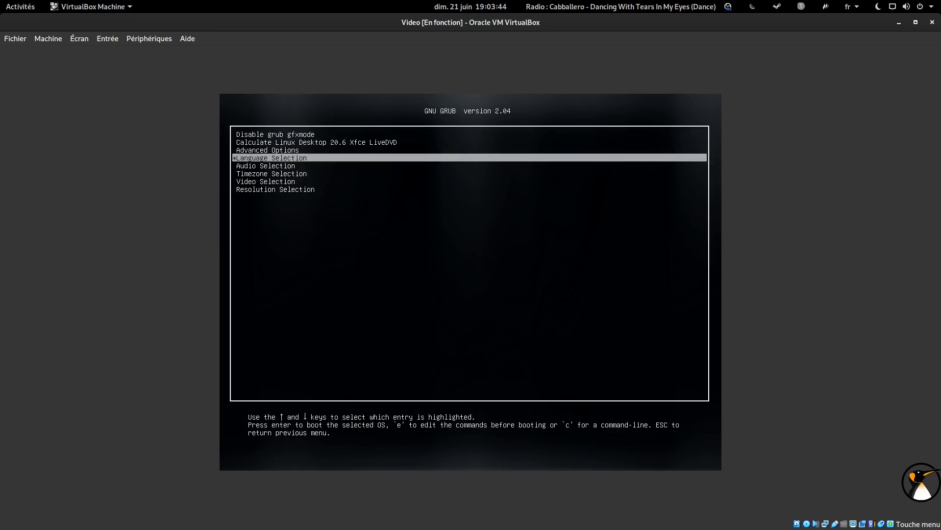
key("Down")
key("Down")
key("Down")
key("Return")
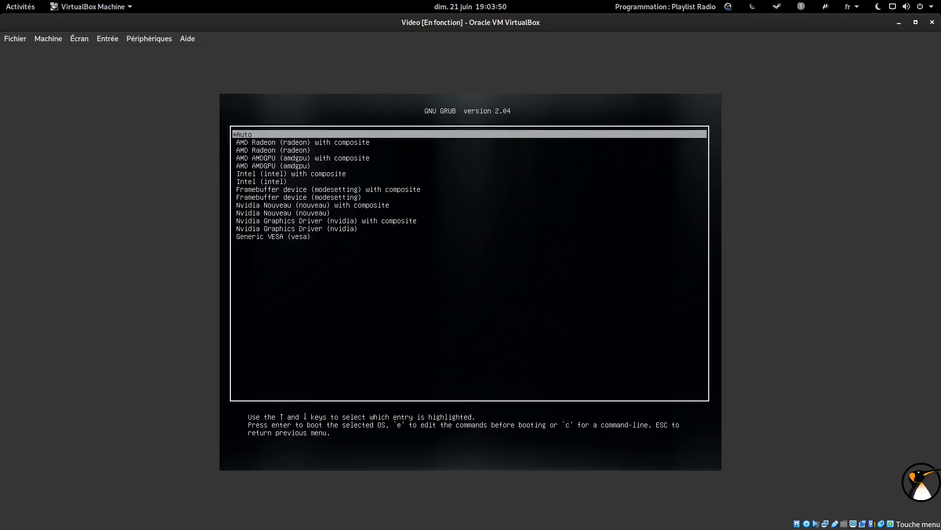
key("Return")
key("Down")
key("Return")
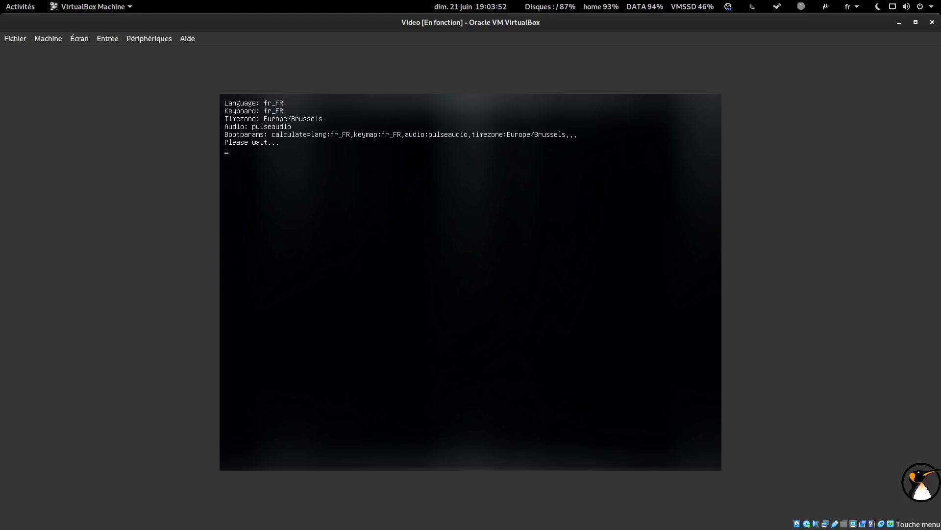
Switch to Vivaldi, examine the Twitter question about choosing a live Ubuntu's boot language with its GRUB photo, and minimise the browser.
left_click(76, 526)
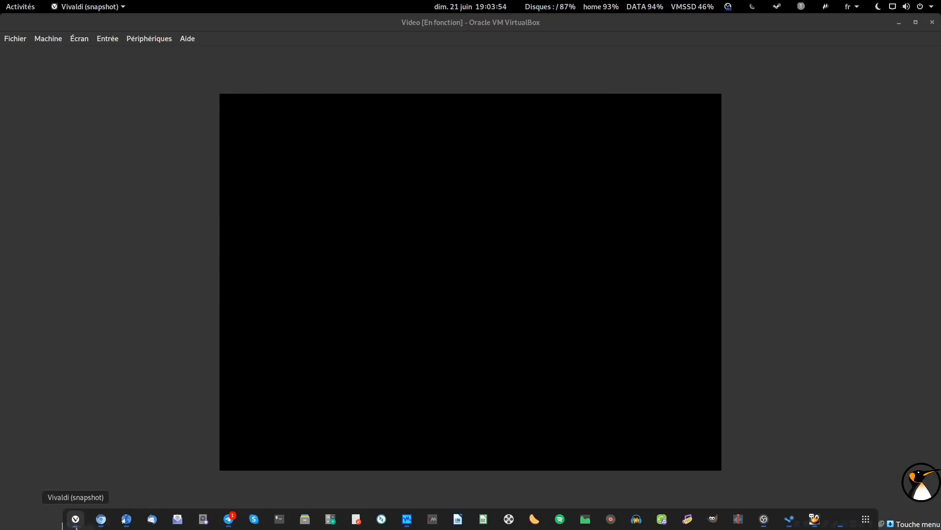
left_click(236, 24)
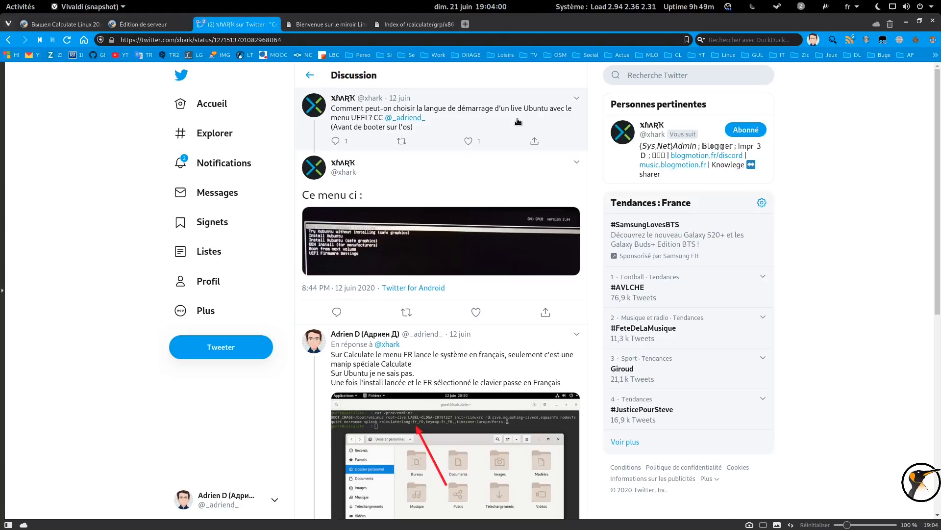
left_click(463, 227)
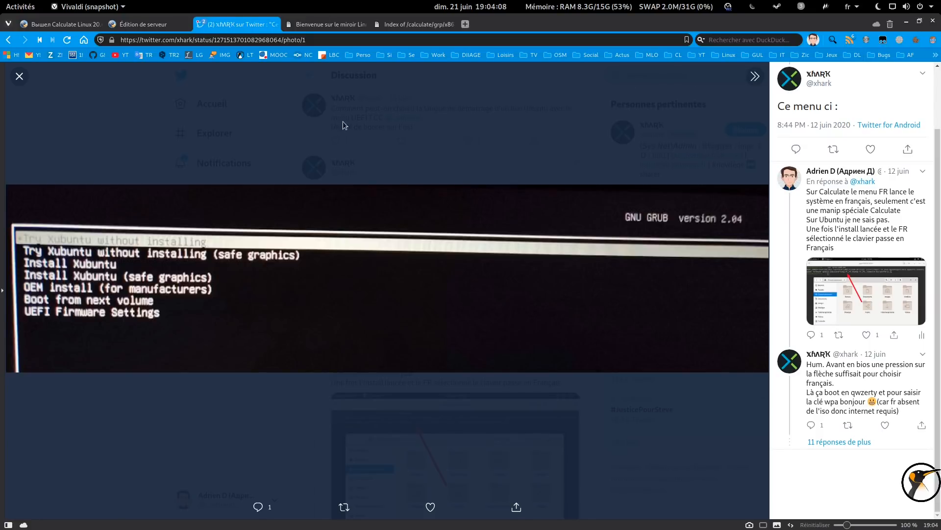
left_click(483, 121)
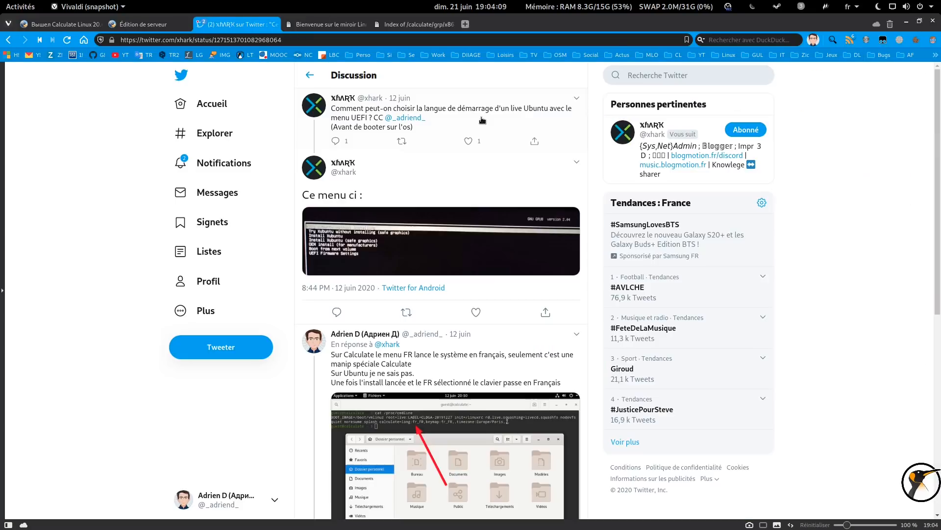
left_click(907, 22)
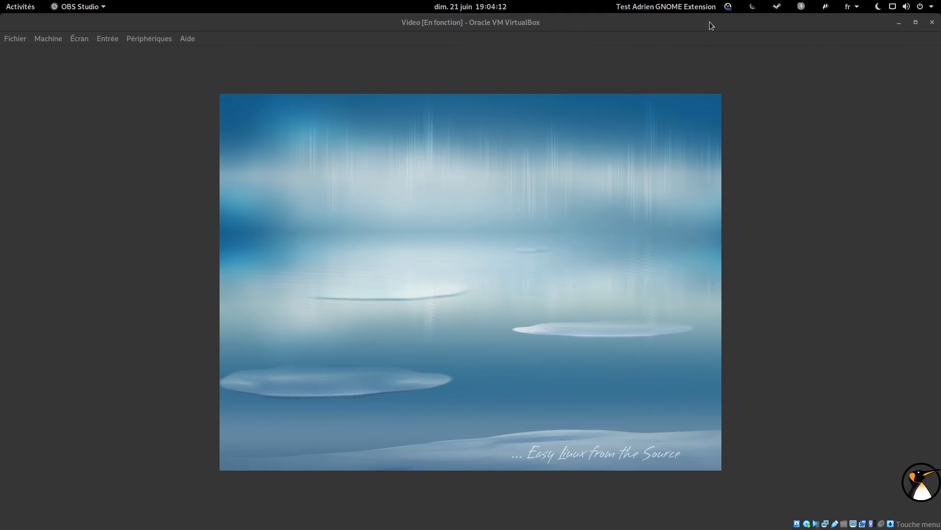
Restore and re-maximise the Video machine's window, and apply a 1920x963 resolution in the live Xfce desktop's display settings.
double_click(710, 22)
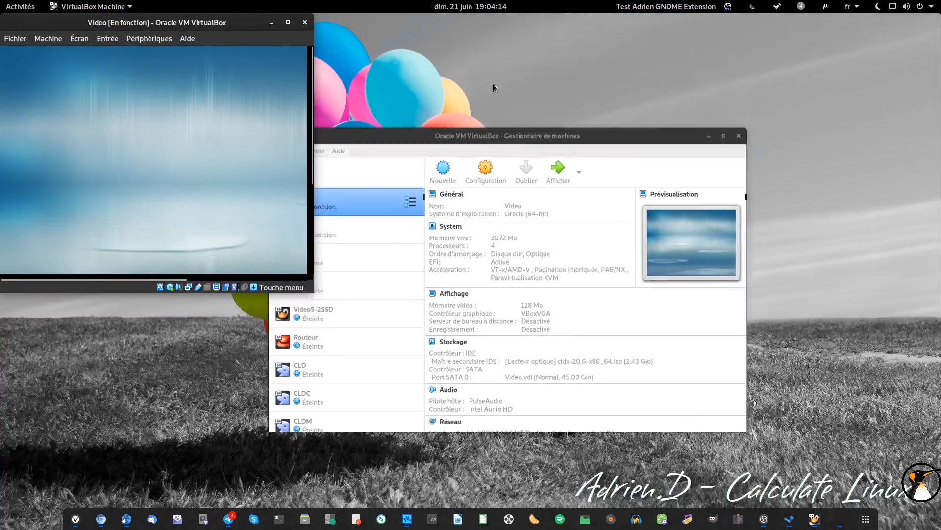
left_click(288, 23)
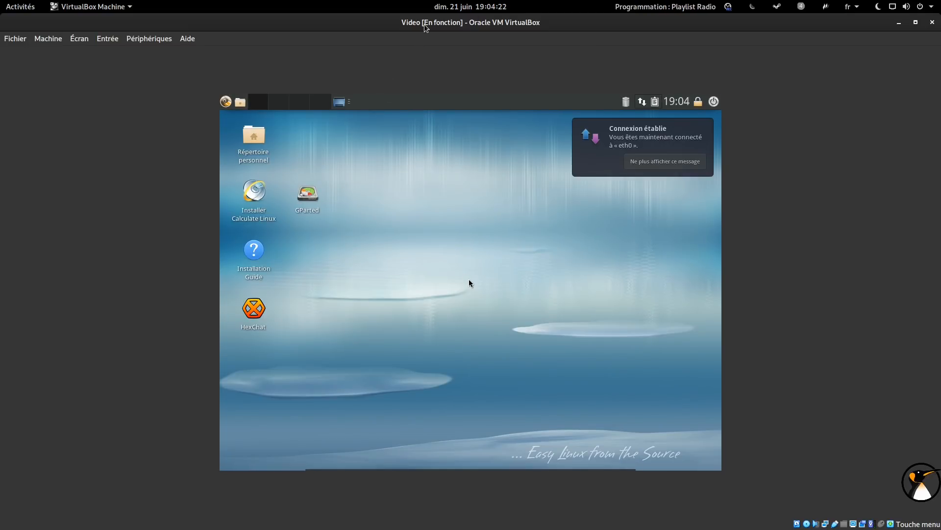
left_click(225, 103)
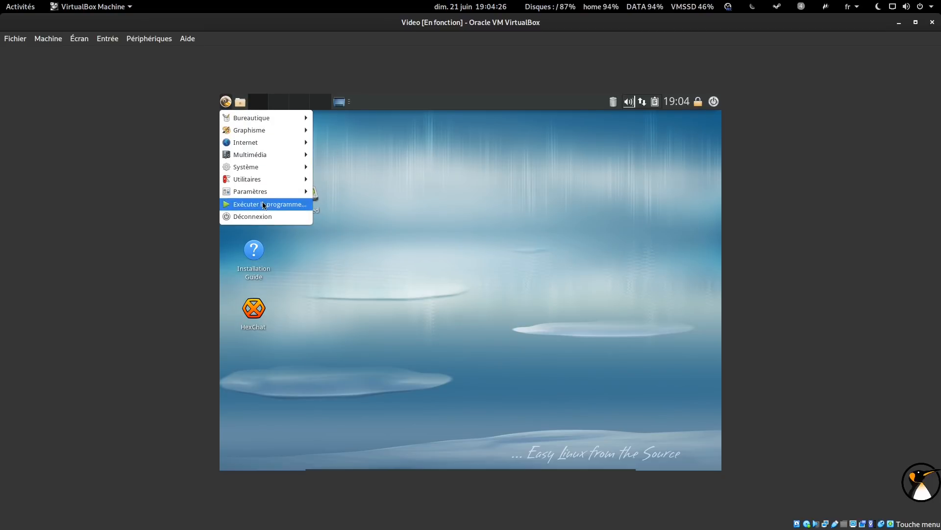
mouse_move(267, 192)
left_click(392, 191)
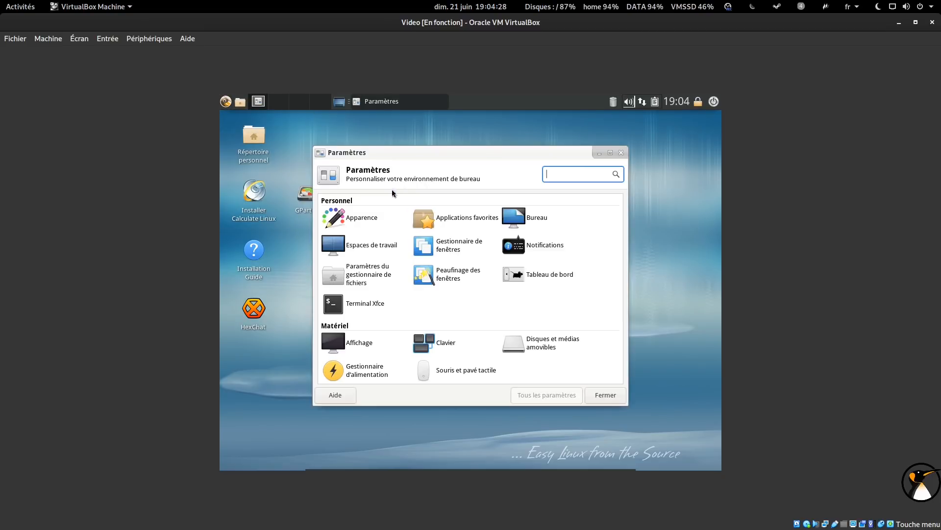
left_click(610, 153)
left_click(240, 256)
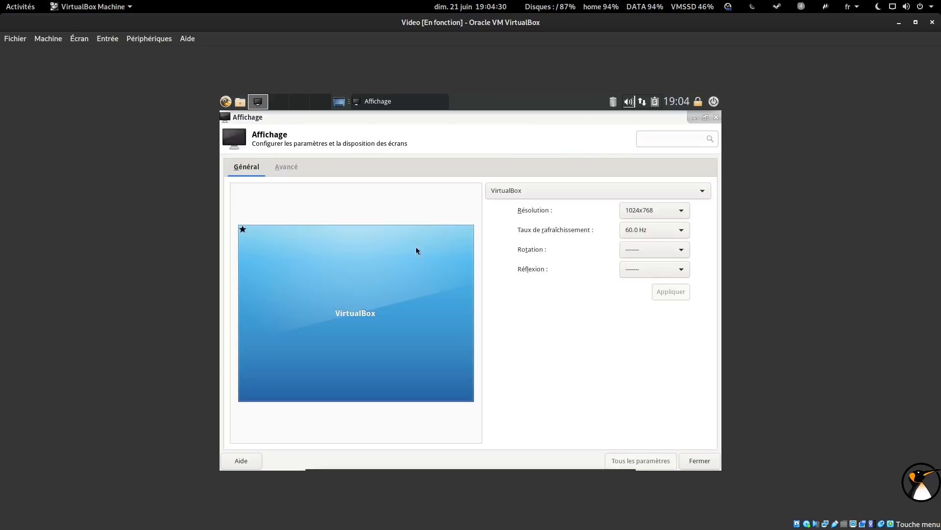
left_click(655, 213)
left_click(657, 226)
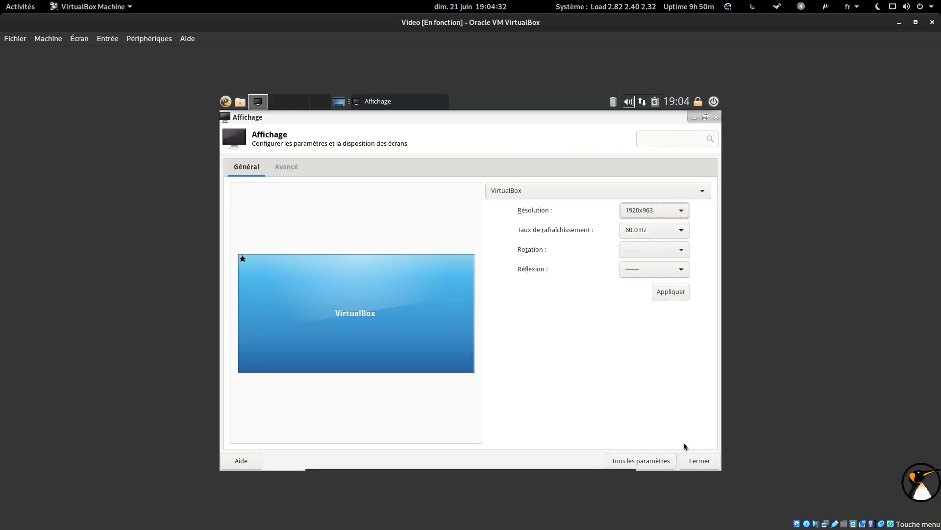
left_click(670, 293)
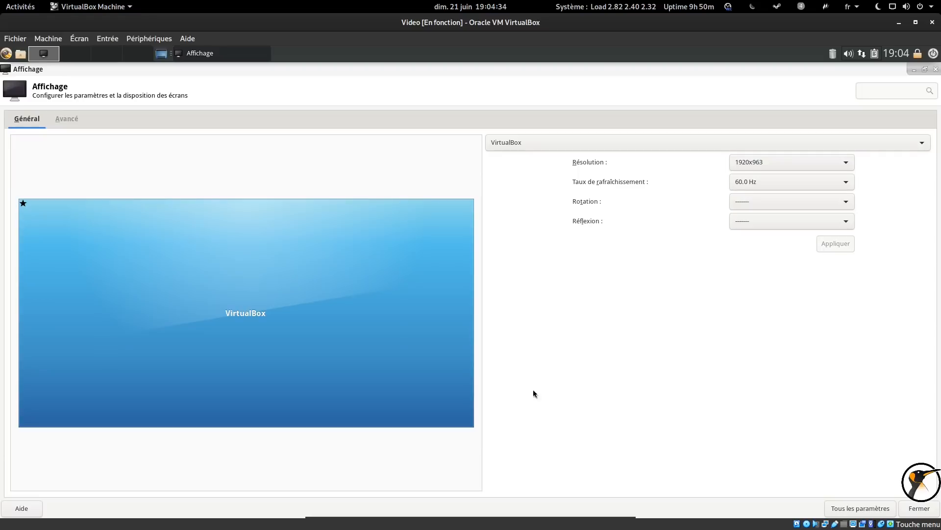
left_click(920, 508)
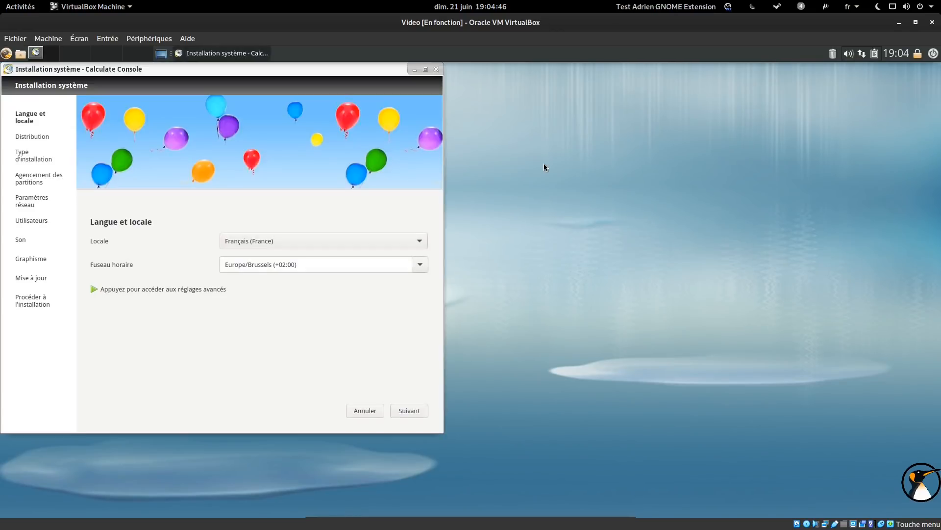
left_click_drag(238, 68, 502, 80)
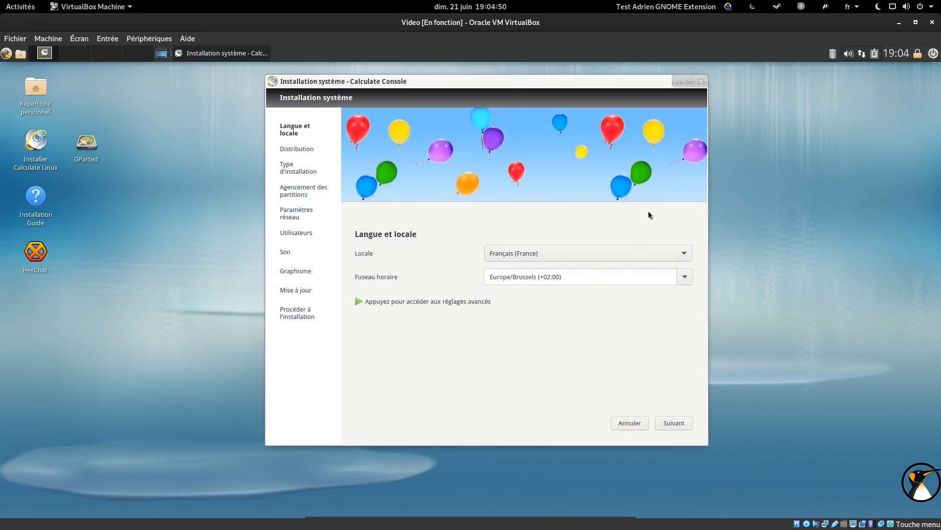
left_click(686, 427)
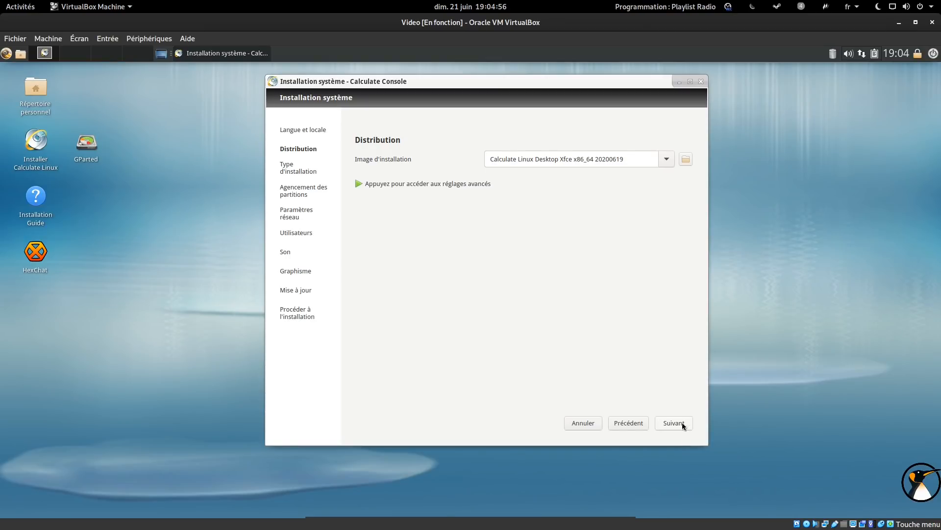
left_click(683, 425)
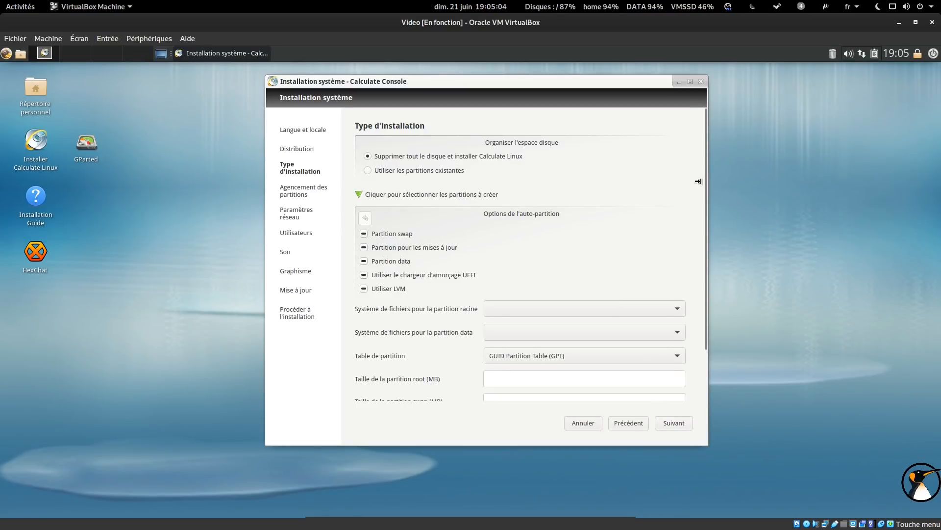
Try the swap partition and LVM choices in the installer's auto-partition options, and reset those options.
scroll(699, 196, "down", 2)
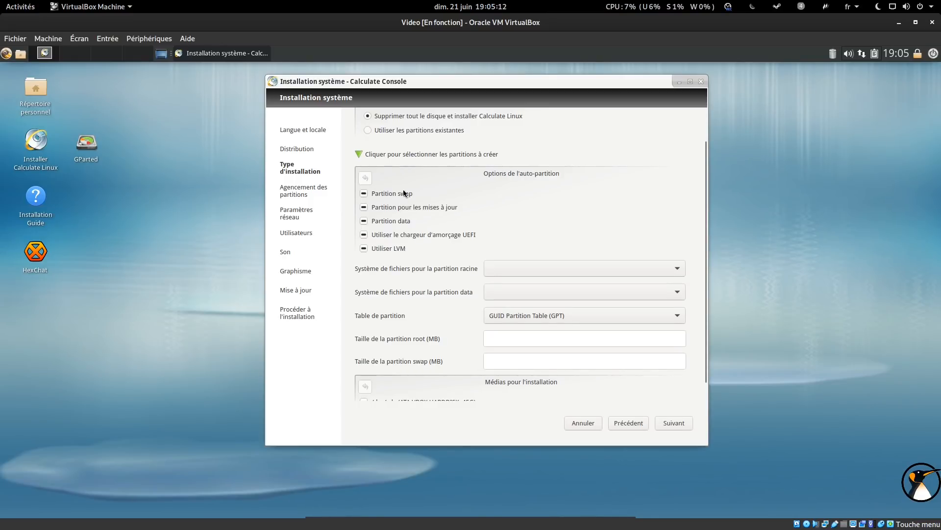
left_click(366, 194)
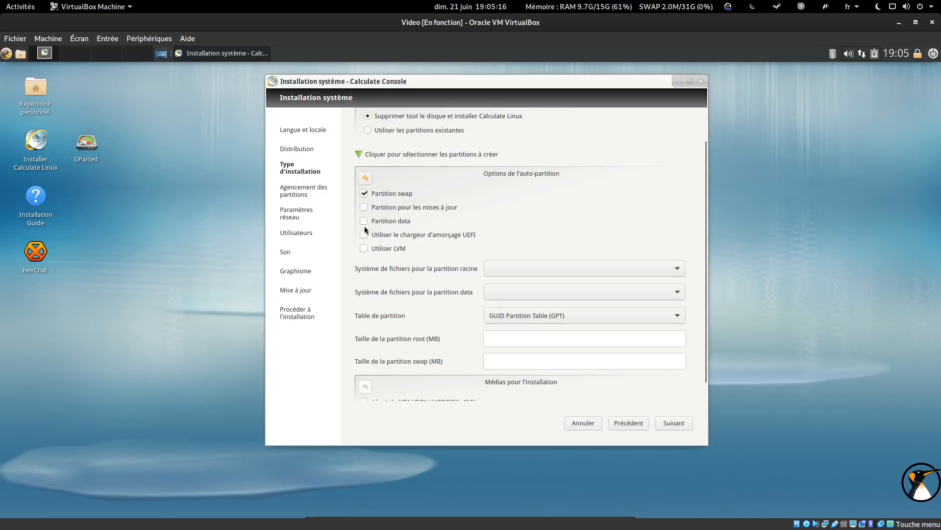
left_click(364, 248)
left_click(530, 336)
left_click(365, 178)
Accept the whole-disk installation with its automatic partition layout, expand the network parameters, and keep transferring the network configuration.
left_click(662, 422)
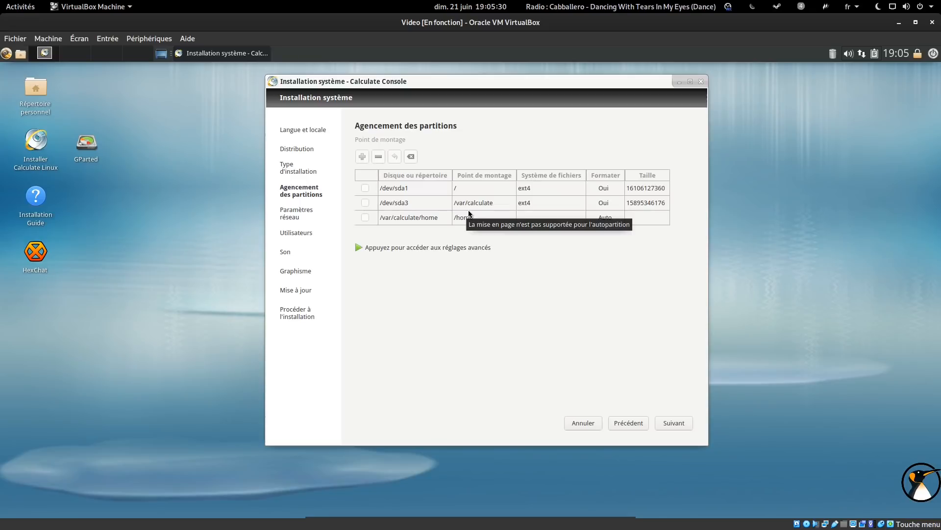
left_click(684, 423)
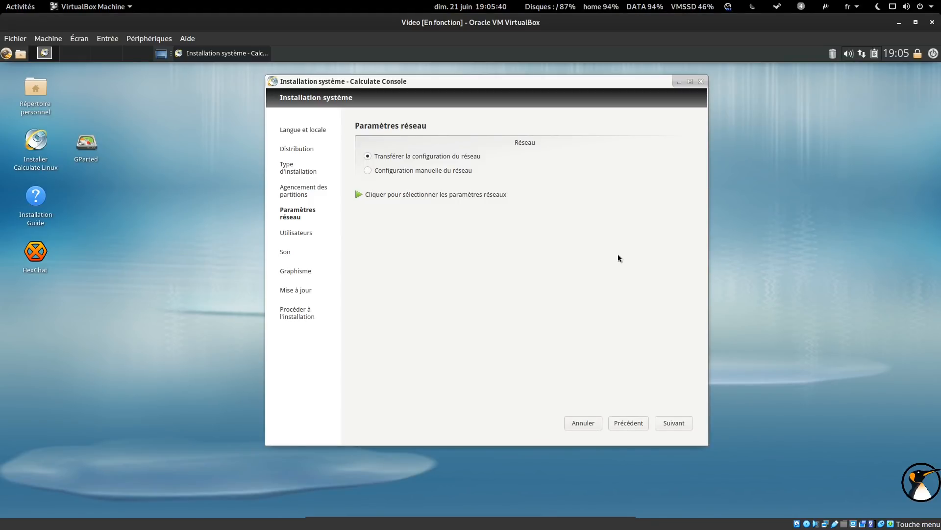
left_click(397, 195)
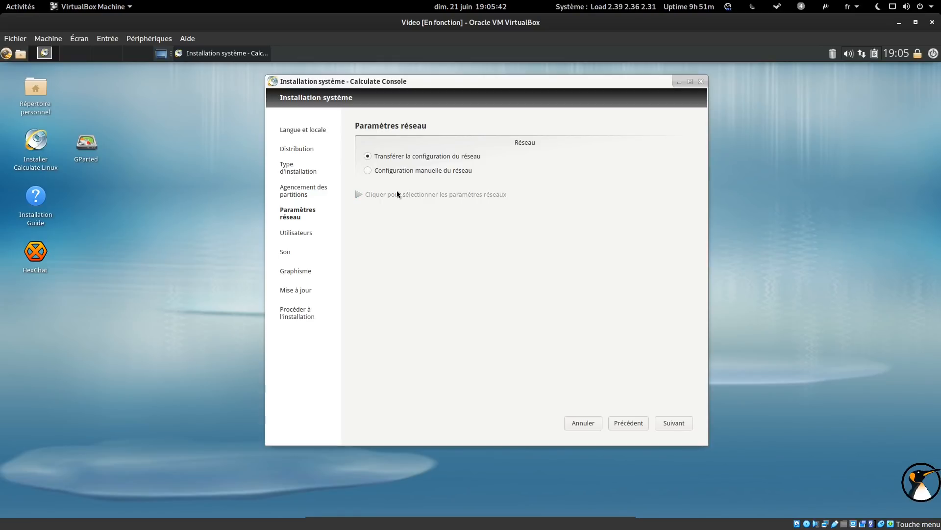
left_click(396, 194)
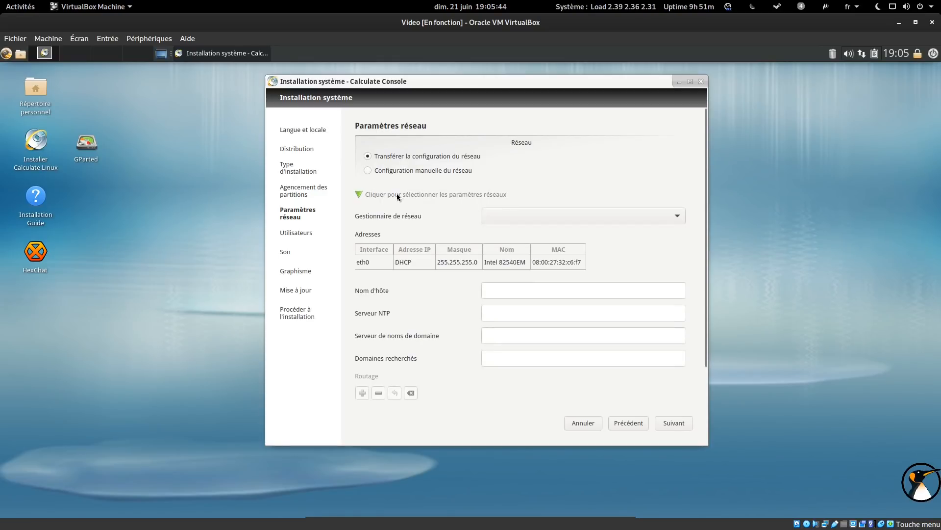
left_click(680, 424)
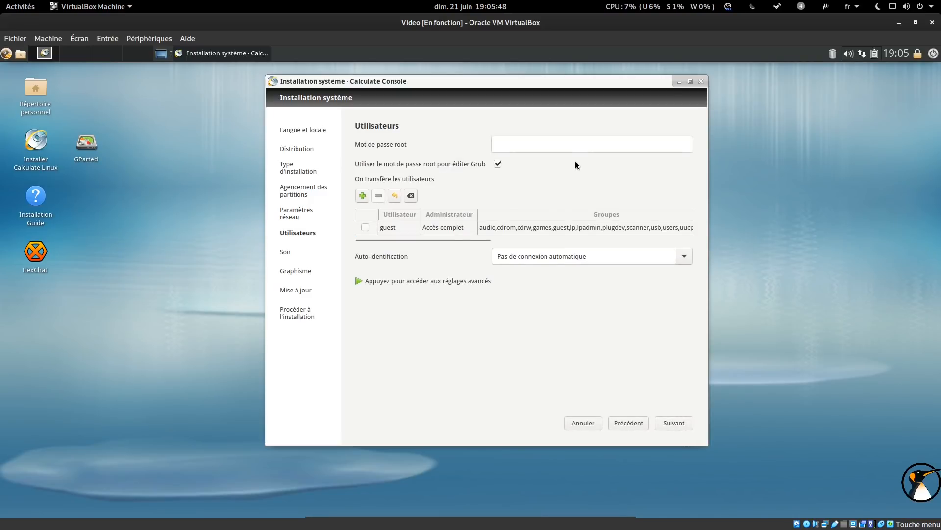
Enter and confirm the root password on the installer's users page.
left_click(581, 148)
type("1")
key("Tab")
type("1")
left_click(635, 216)
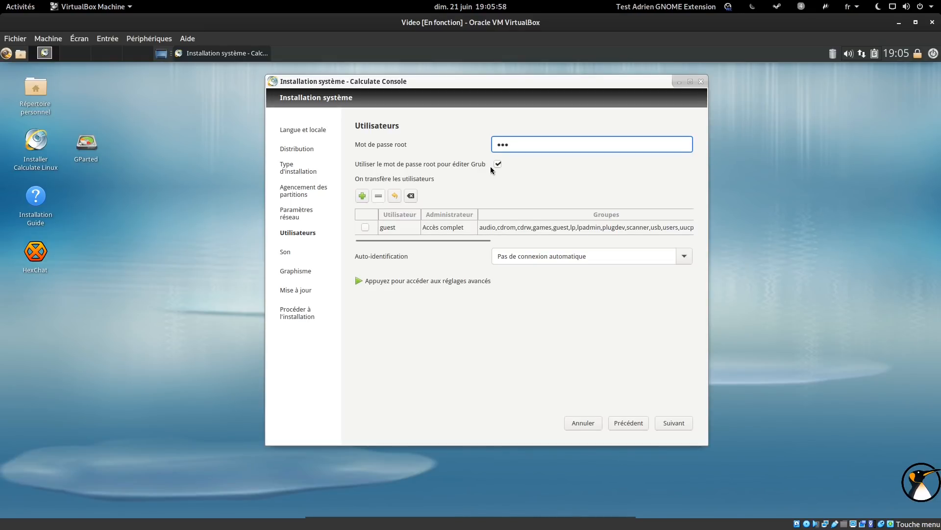
Edit the guest account, replacing its username with the user's first name and setting its password, with full administrator access kept.
double_click(407, 227)
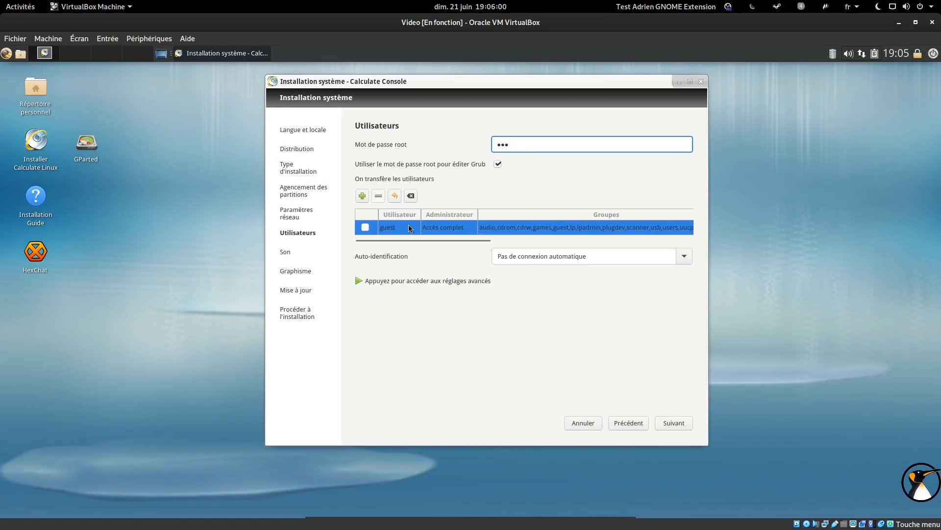
left_click_drag(490, 216, 377, 213)
type("adrien")
key("Tab")
key("Tab")
type("a")
key("Tab")
type("a")
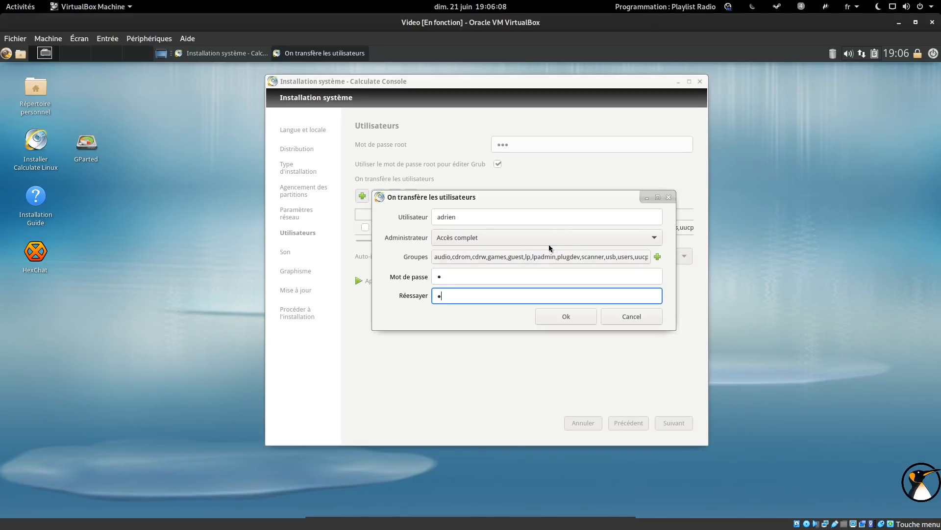
left_click(584, 317)
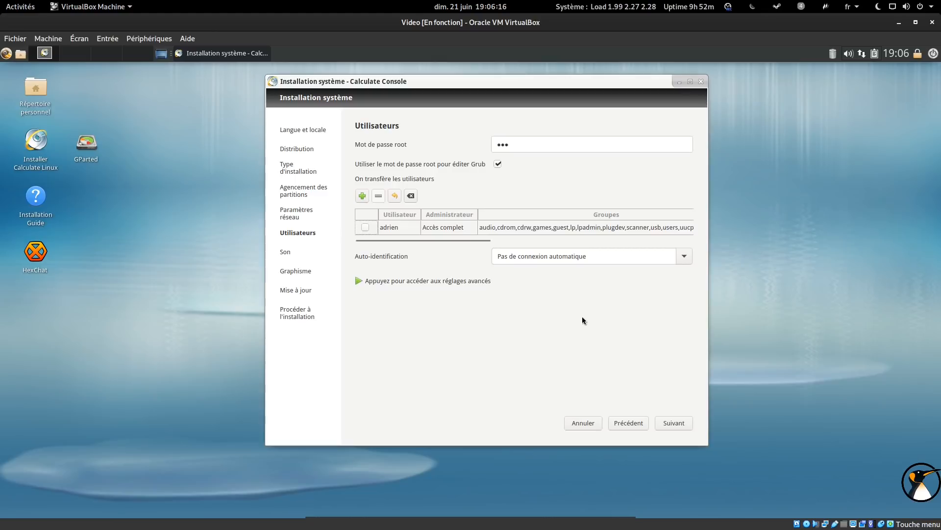
Select the edited user account's row and expand the advanced user settings to examine the profile encryption option.
left_click(572, 228)
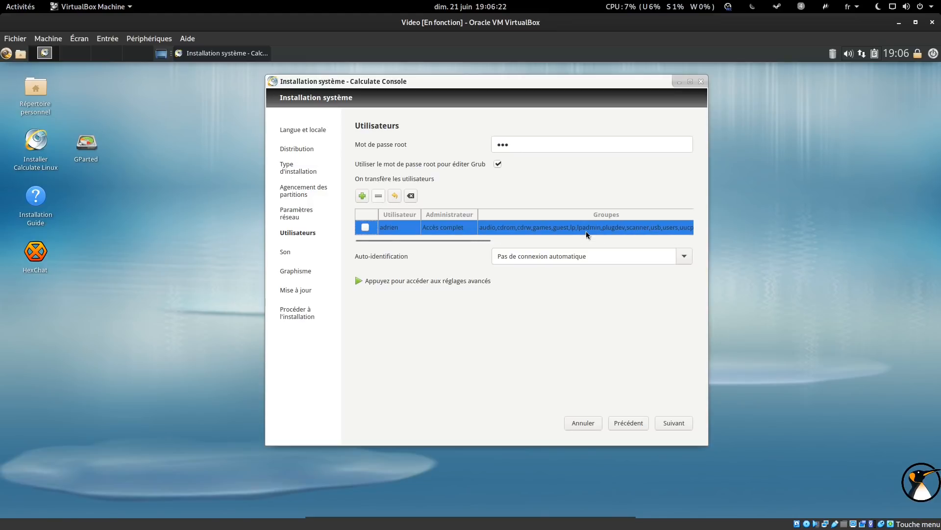
left_click(484, 282)
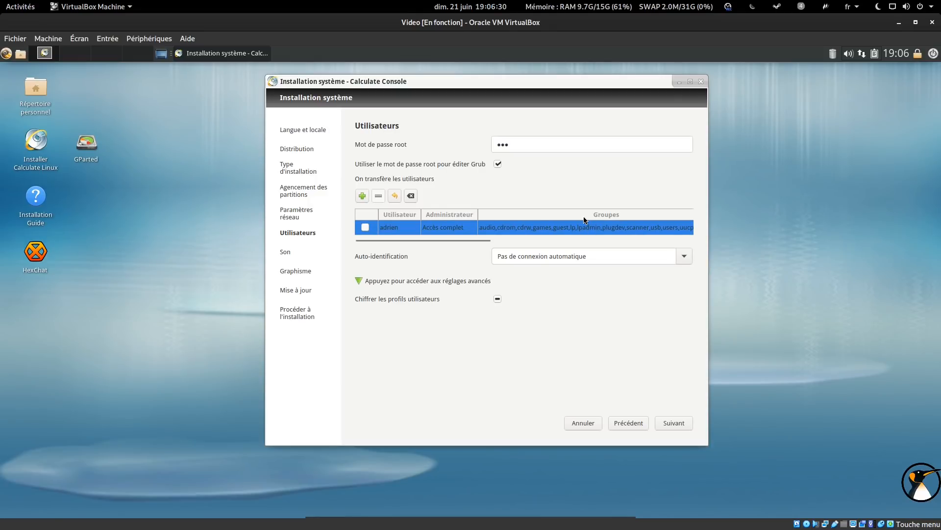
Review the automatic login choices, keep "Pas de connexion automatique", and complete the users page of the installer.
left_click(687, 259)
left_click(687, 259)
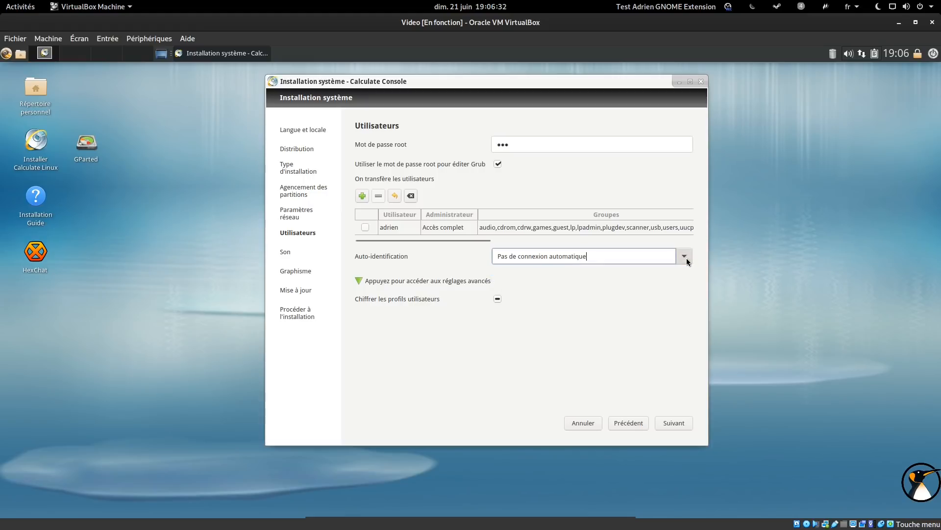
left_click(681, 259)
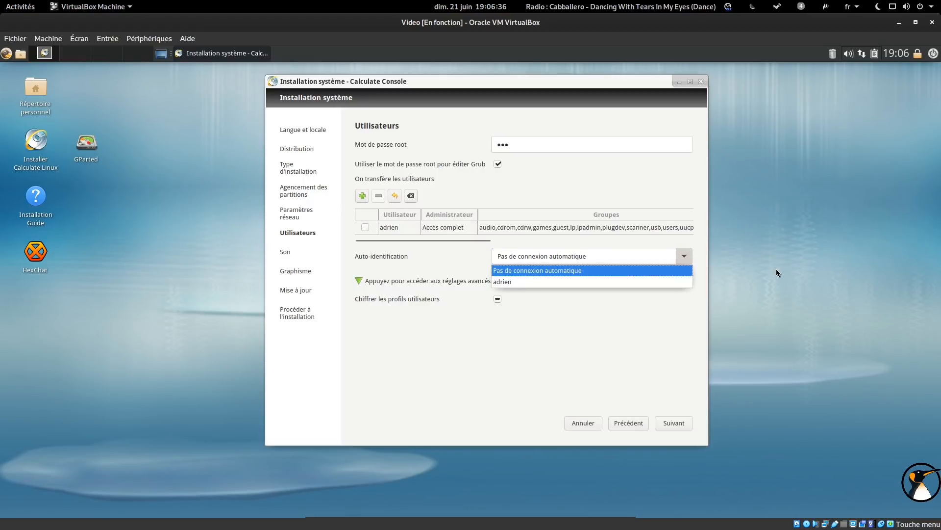
left_click(687, 257)
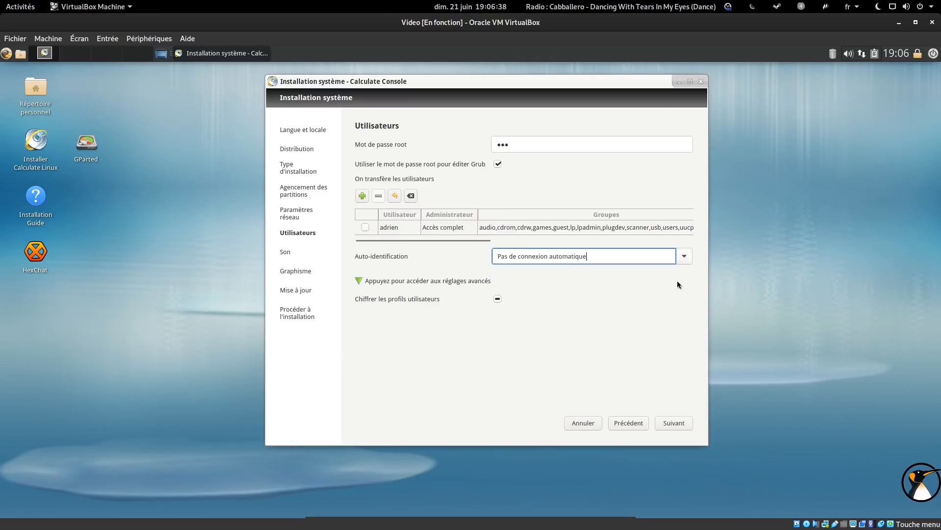
left_click(497, 301)
left_click(664, 423)
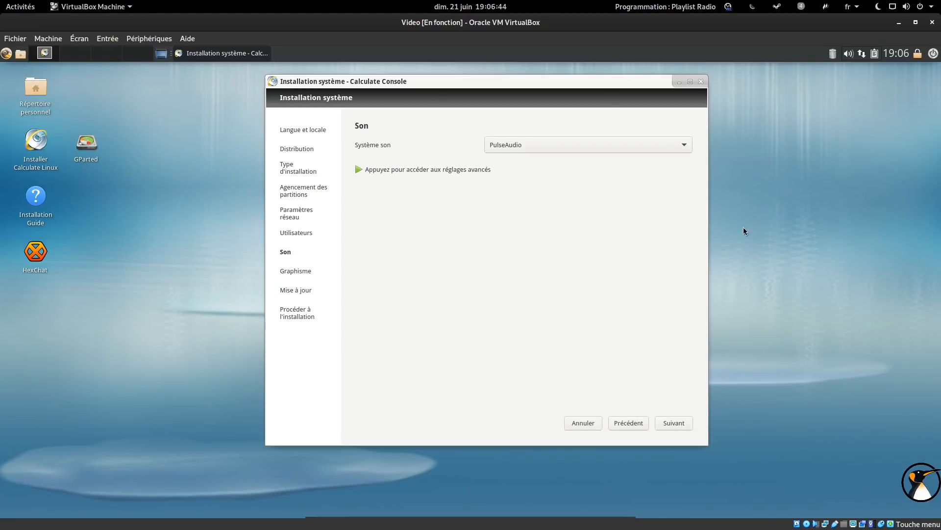
Accept the PulseAudio sound system, review the available video drivers, and accept the graphics page with "Détection auto" kept.
left_click(679, 424)
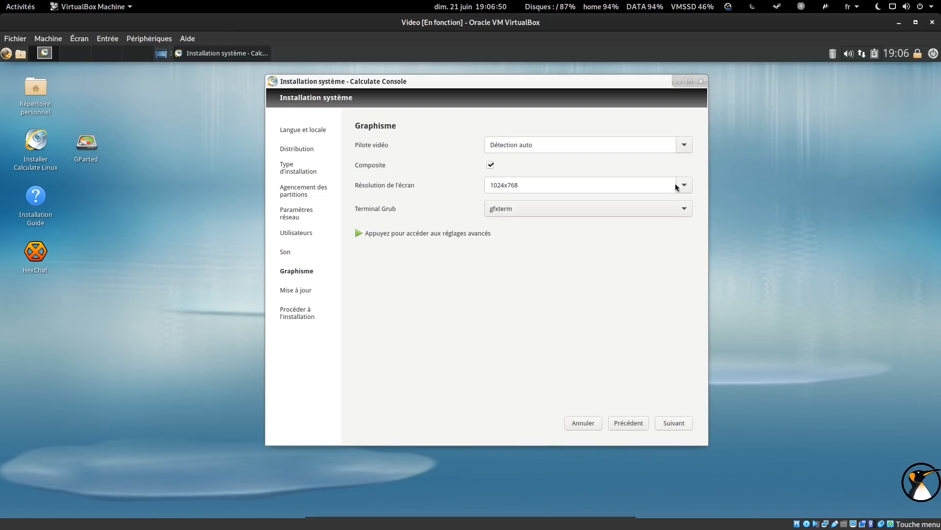
left_click(684, 146)
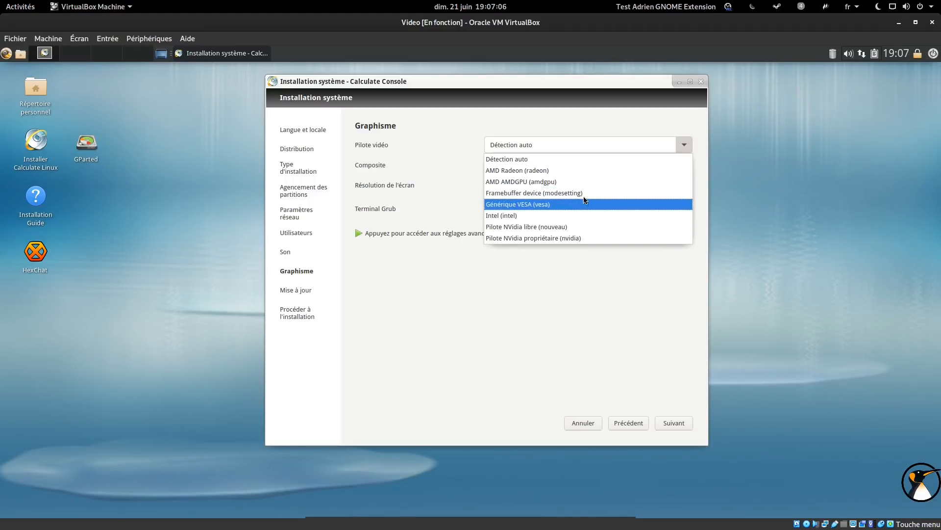
left_click(682, 144)
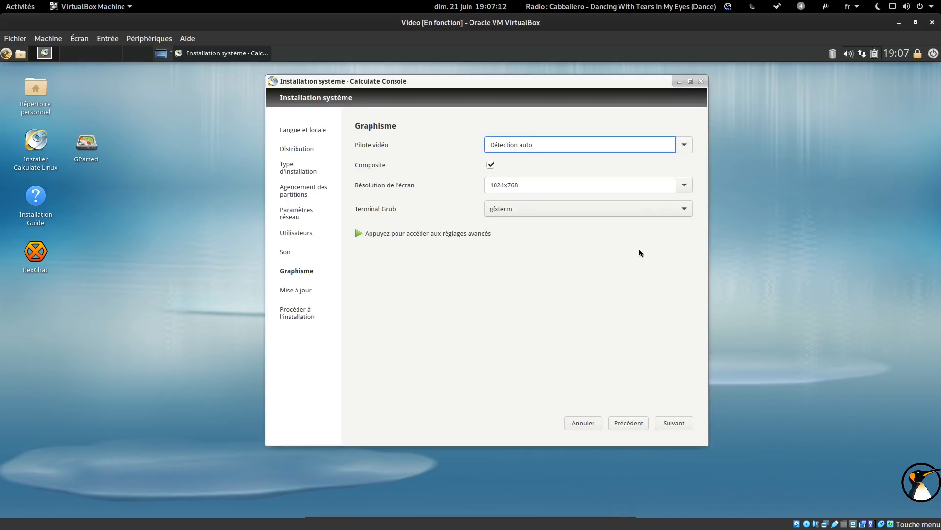
left_click(669, 423)
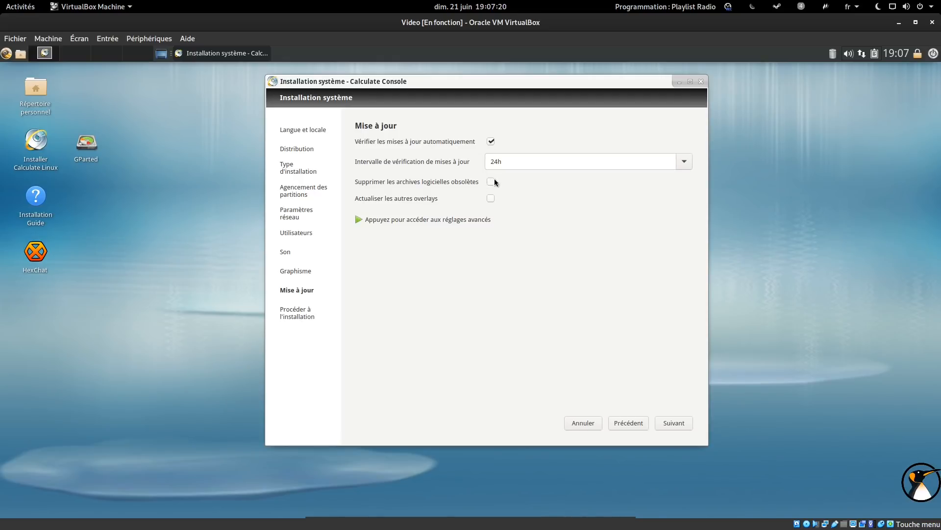
Examine the advanced update settings, including first-boot package updates, and accept the update page with the 24h check interval.
left_click(464, 220)
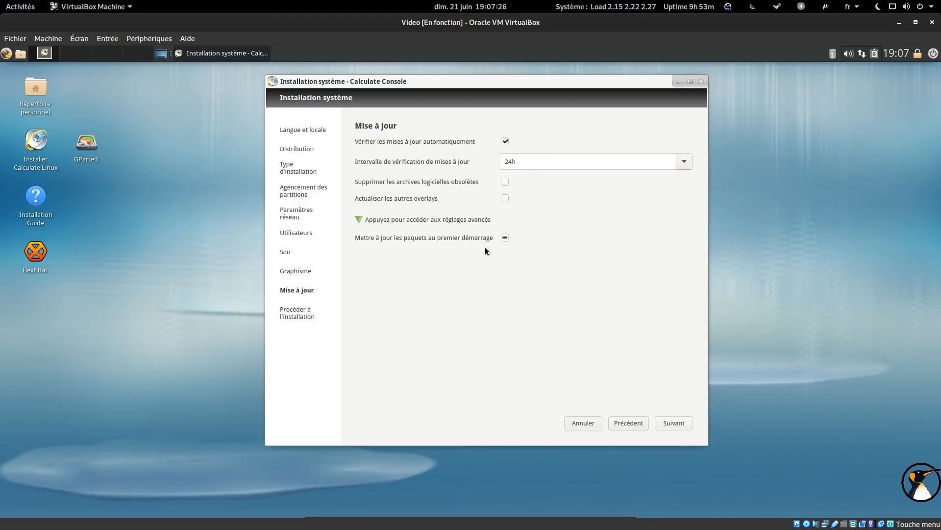
left_click(478, 219)
left_click(674, 423)
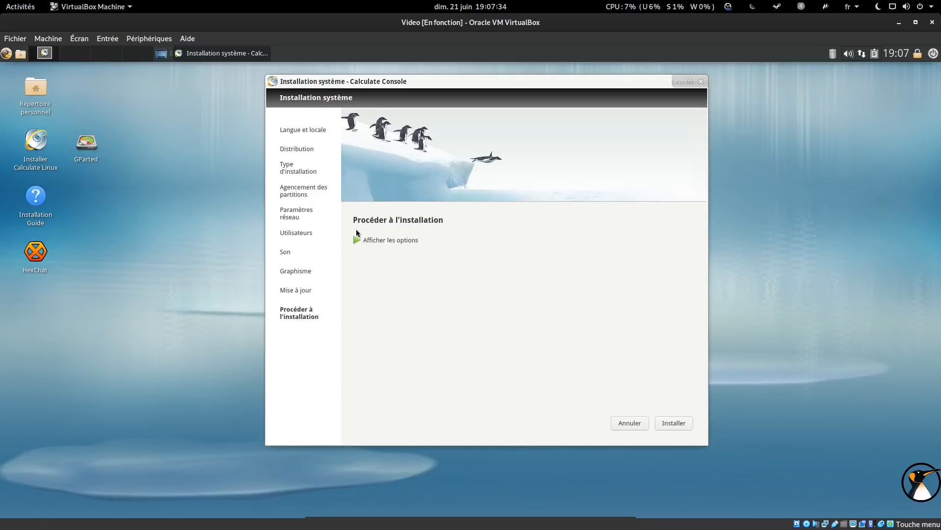
Expand the installation summary, review the locale, distribution, partitions, network and users sections, and start the installation.
left_click(374, 240)
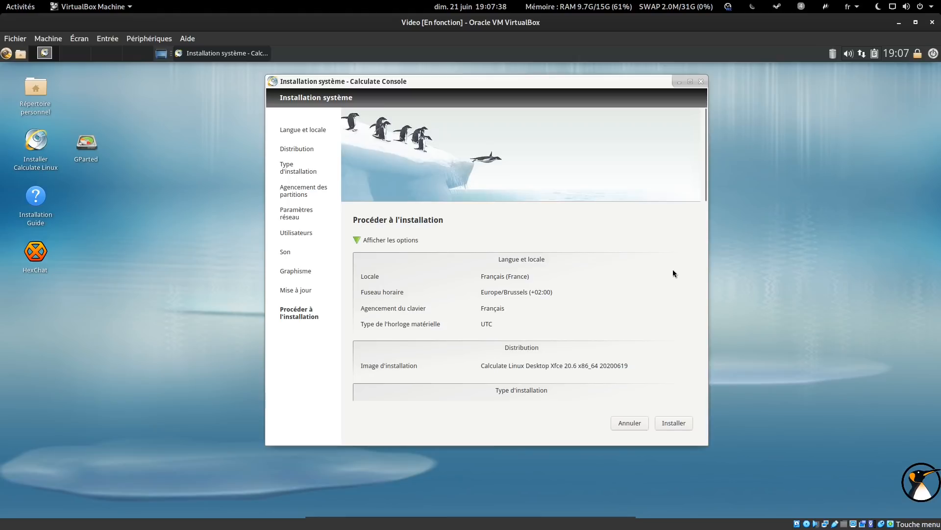
scroll(673, 270, "down", 1)
scroll(673, 270, "down", 7)
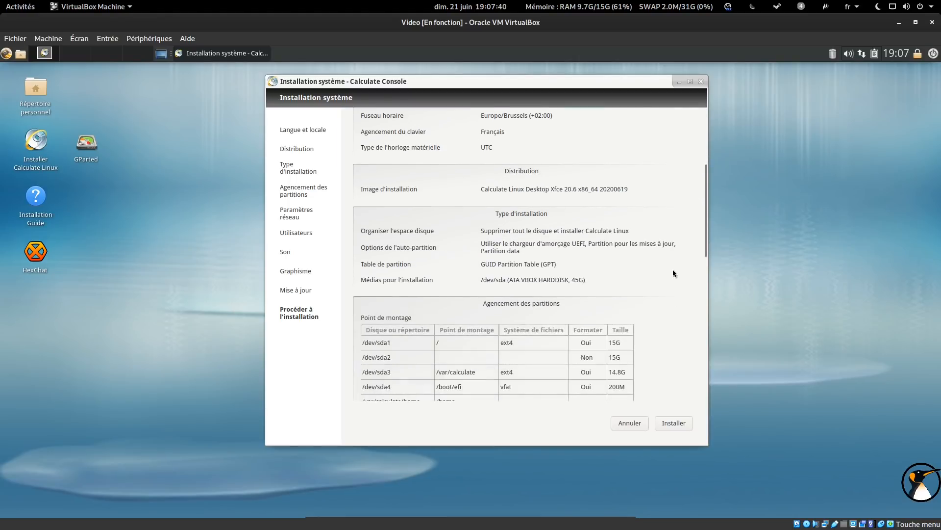
scroll(673, 273, "down", 2)
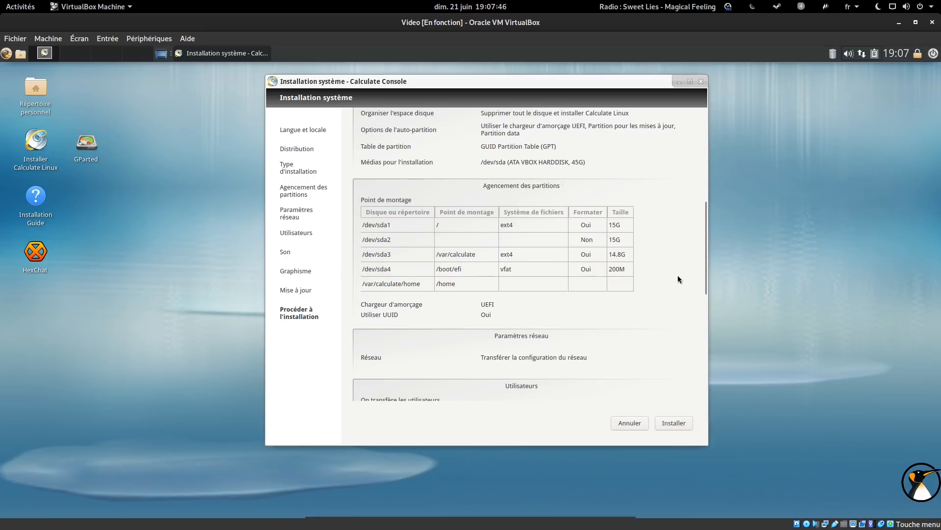
scroll(678, 275, "down", 7)
scroll(678, 279, "down", 4)
left_click(677, 425)
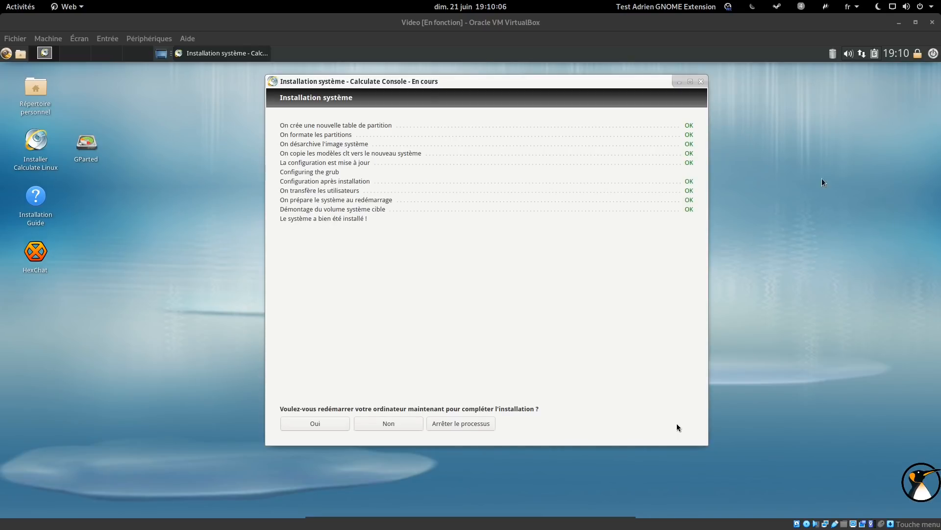
Restart the computer to complete the installation and log in to the installed system with the account password.
left_click(485, 261)
left_click(298, 423)
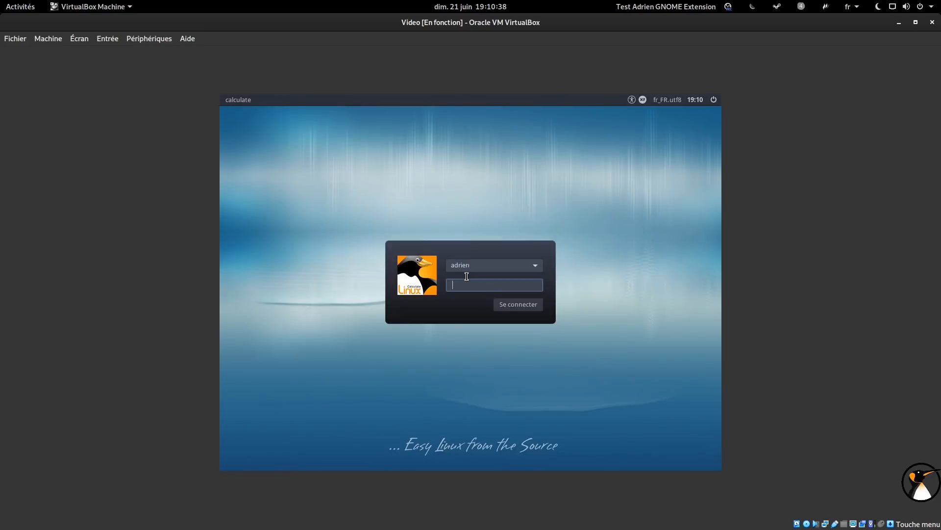
key("Return")
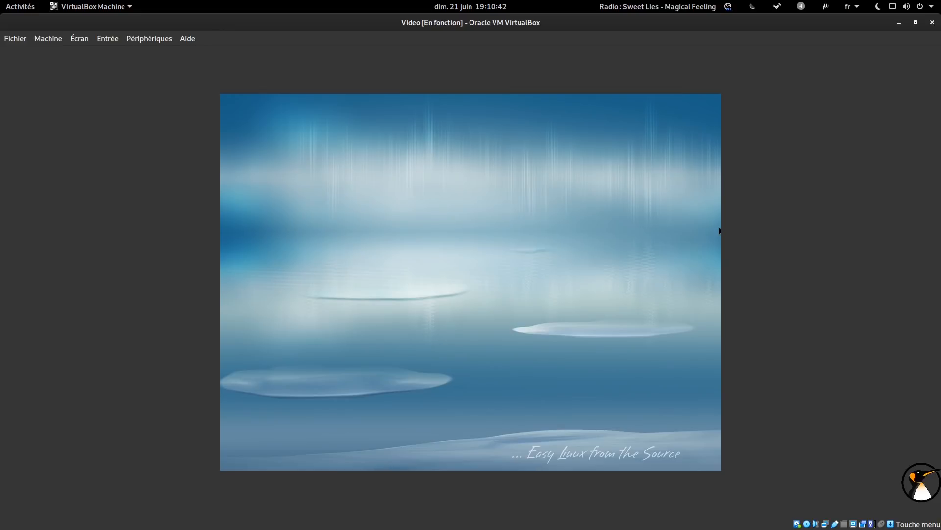
Refit the virtual machine window to the full screen and set the Xfce display resolution to 1920x963.
double_click(416, 22)
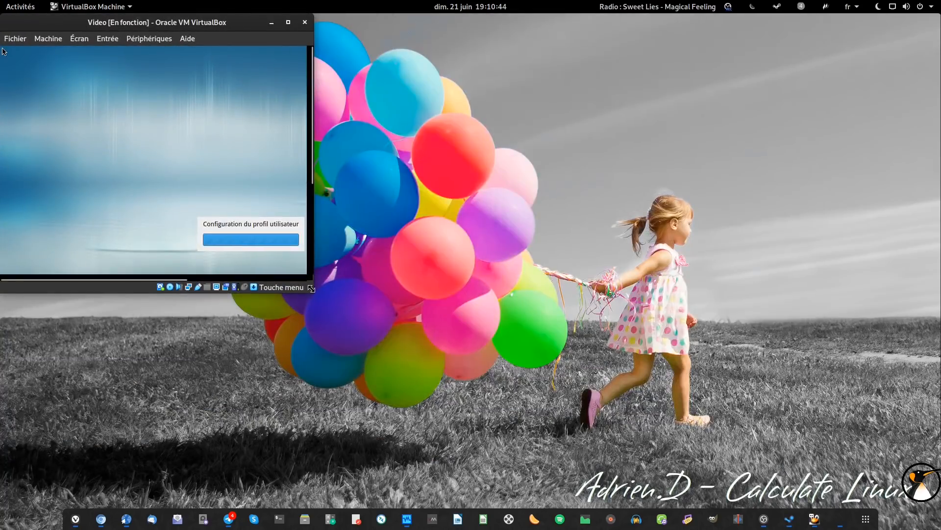
left_click(290, 22)
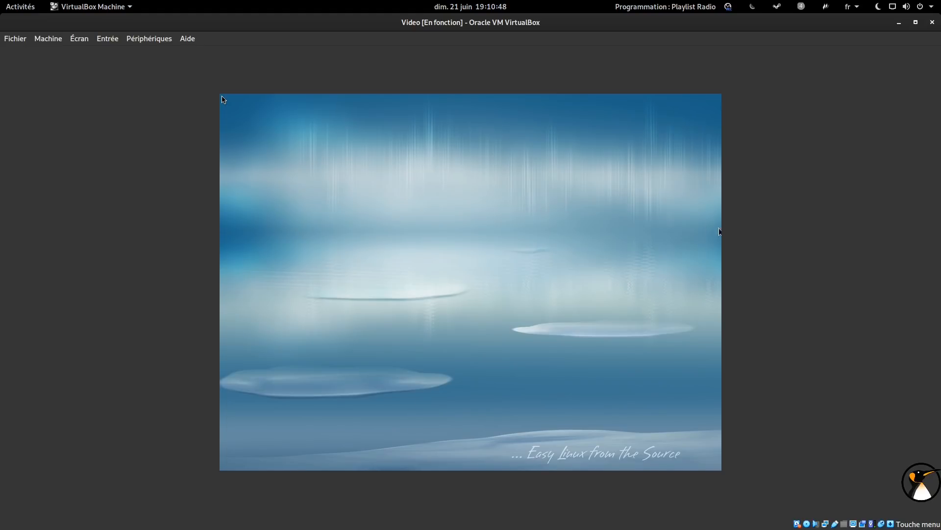
left_click(226, 102)
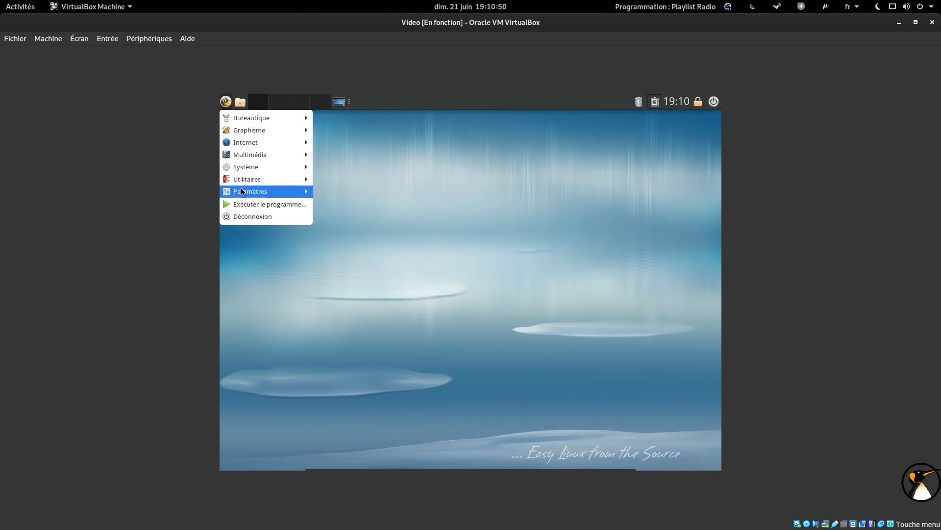
mouse_move(242, 191)
left_click(343, 191)
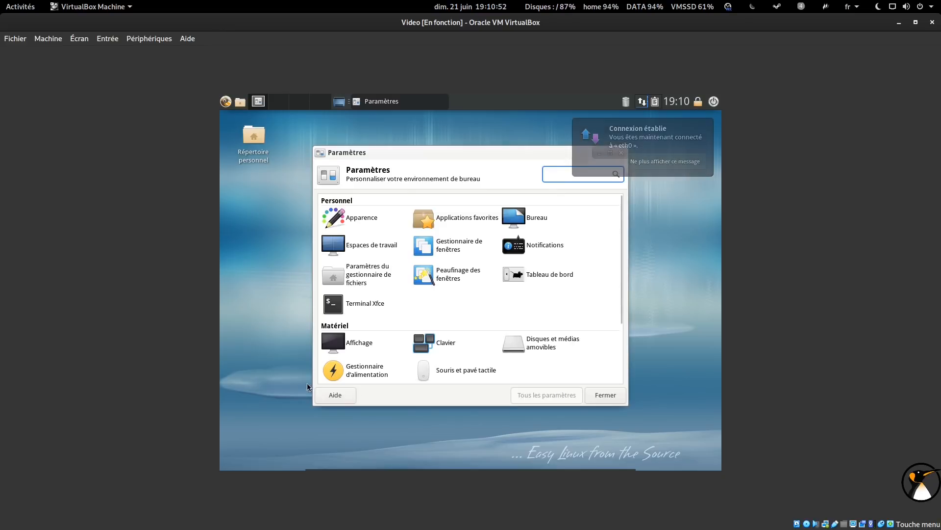
left_click(343, 342)
left_click(608, 246)
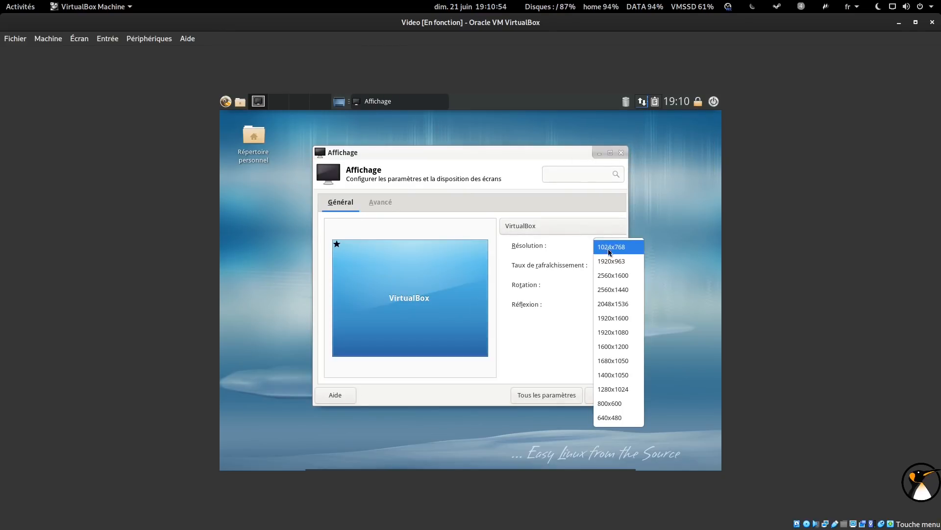
left_click(610, 261)
left_click(610, 327)
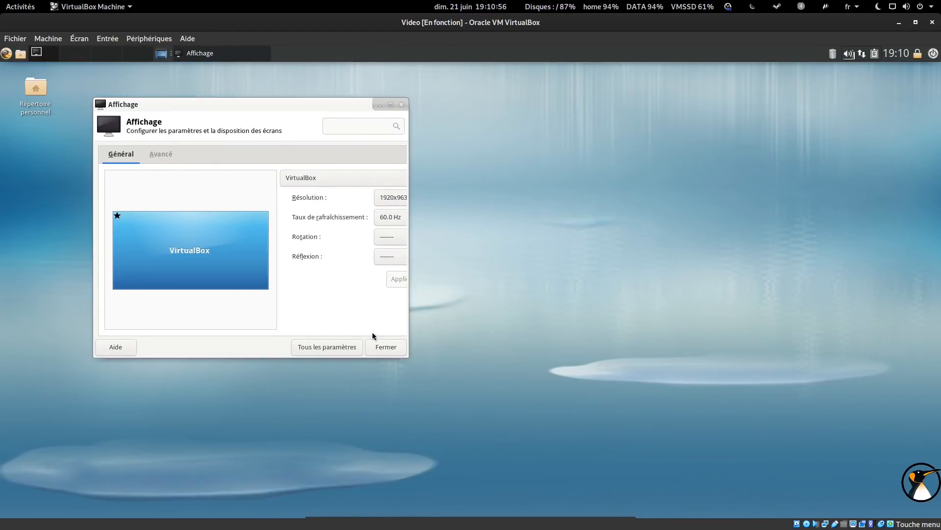
left_click(378, 343)
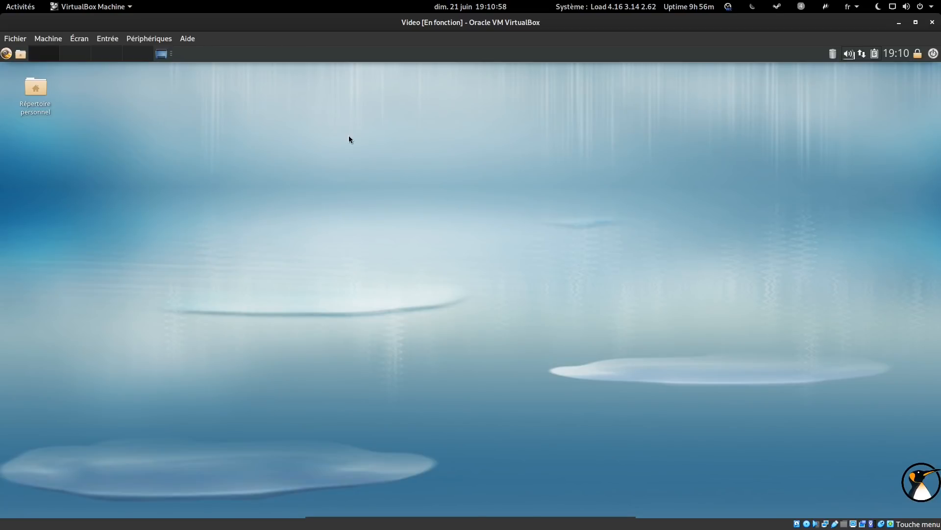
Launch Terminal Xfce from the dock, enlarge its text, and maximize its window.
mouse_move(537, 515)
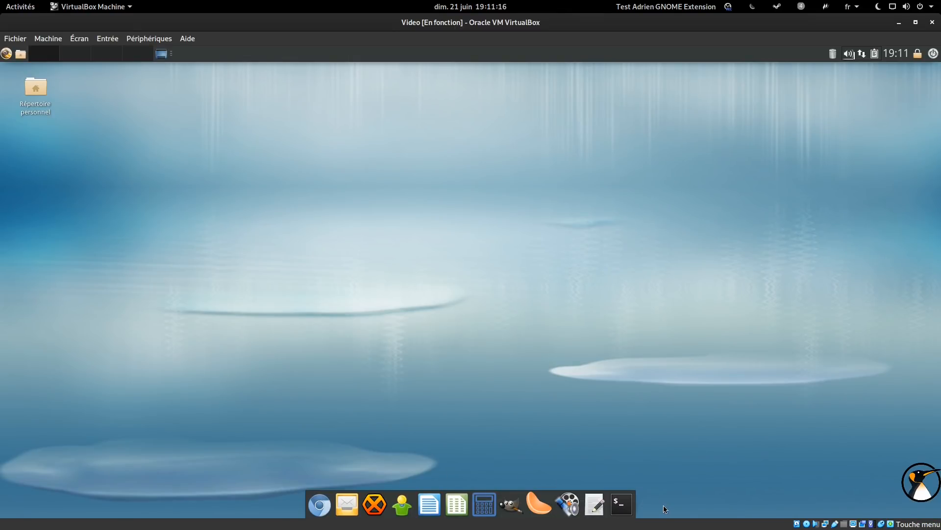
mouse_move(624, 515)
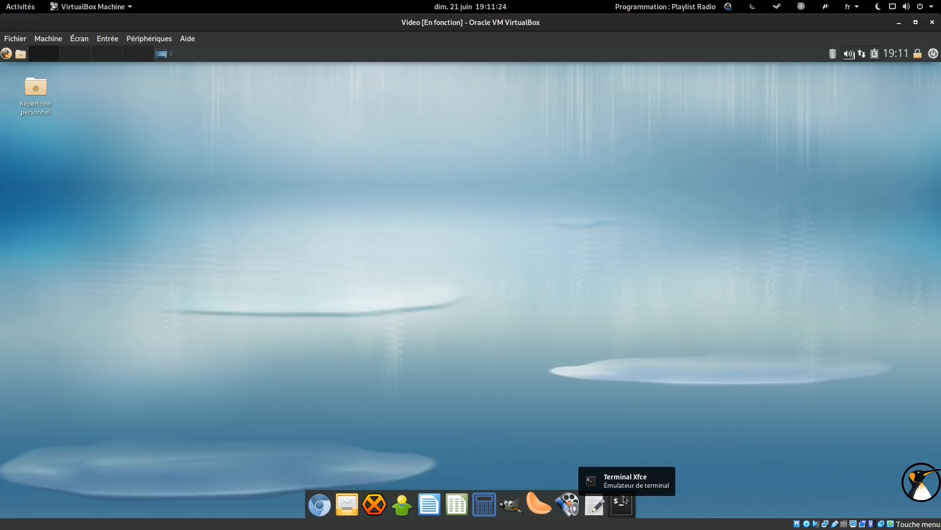
left_click(625, 500)
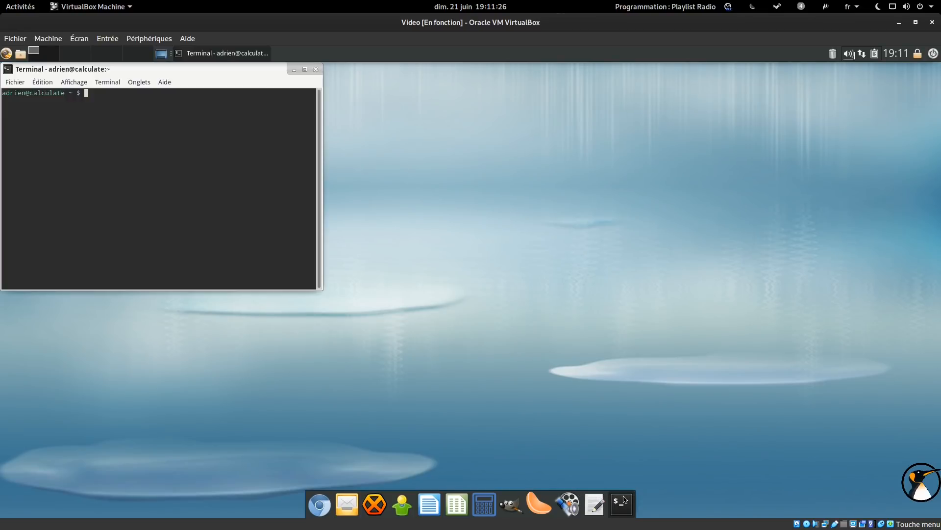
left_click_drag(256, 71, 466, 97)
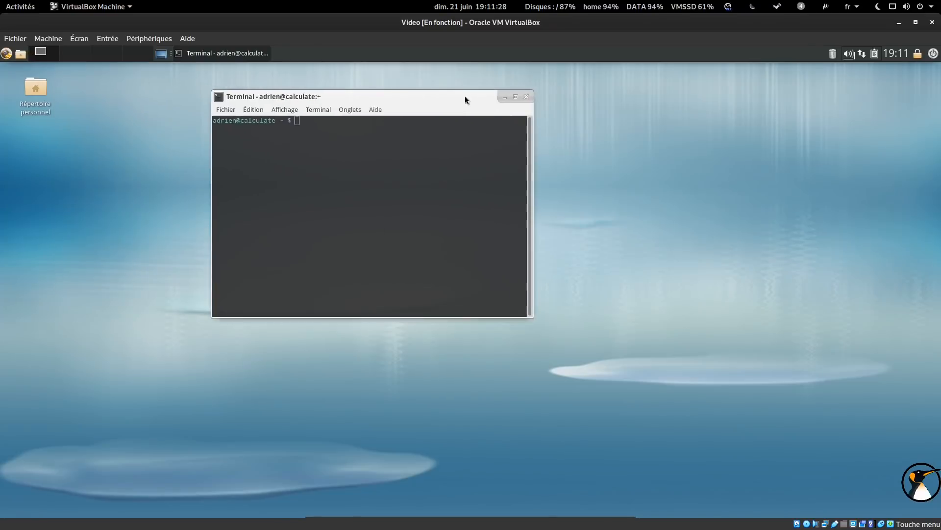
key("ctrl+plus")
key("ctrl+plus")
key("ctrl+plus")
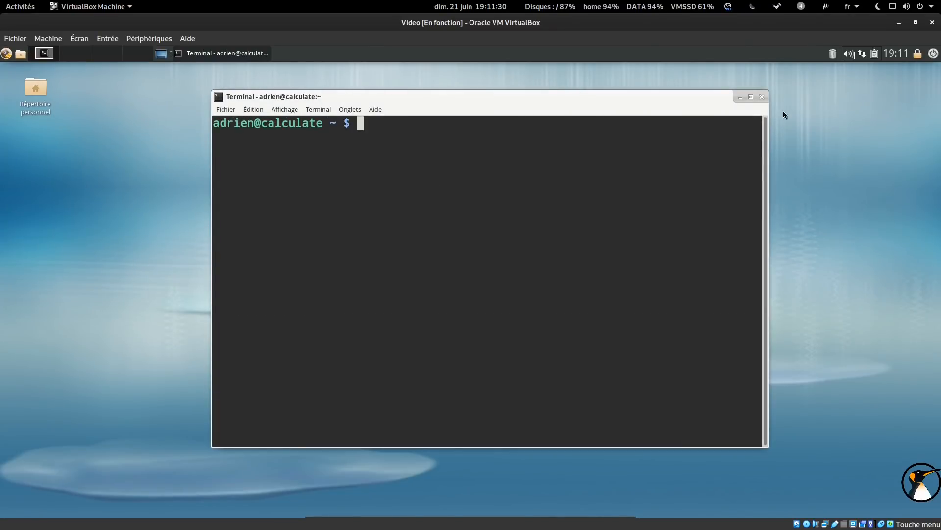
left_click(750, 97)
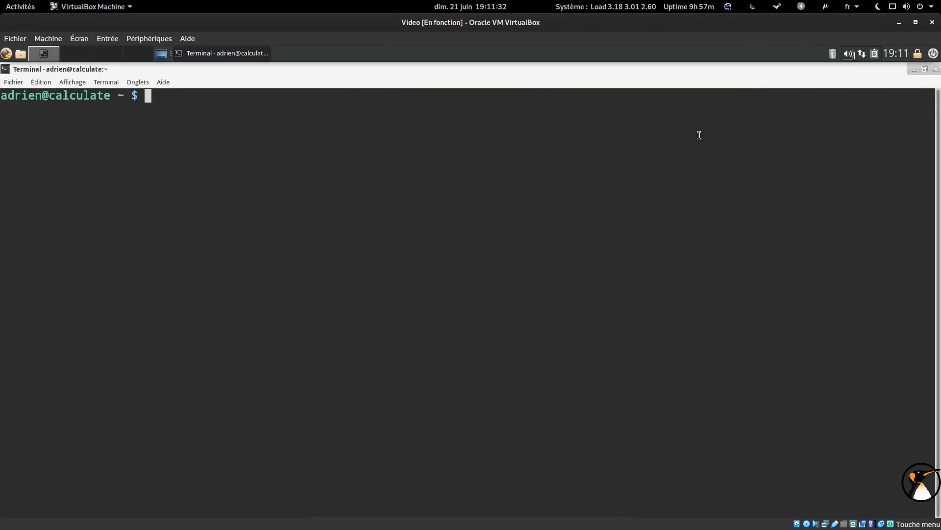
Check processes and memory use with htop, quit it, and list the swap devices with swapon -s.
type("htop")
key("Return")
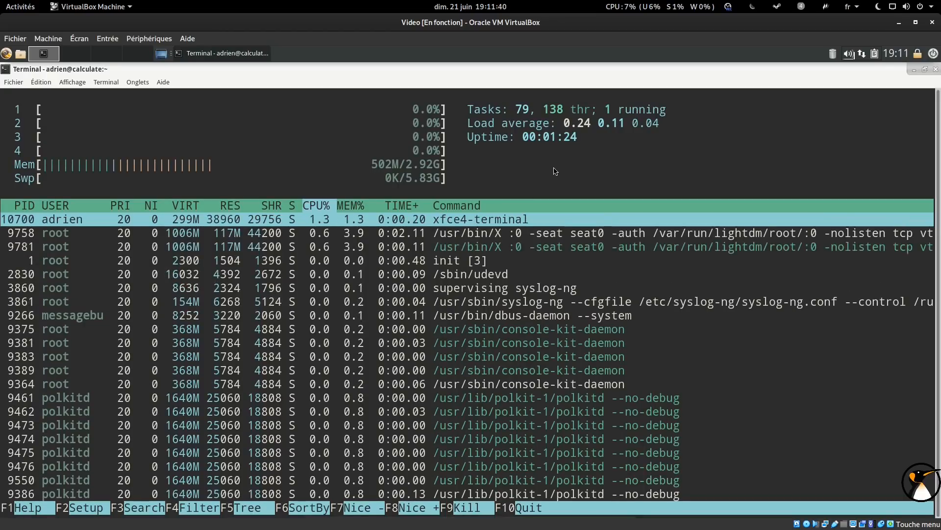
type("qswapon ")
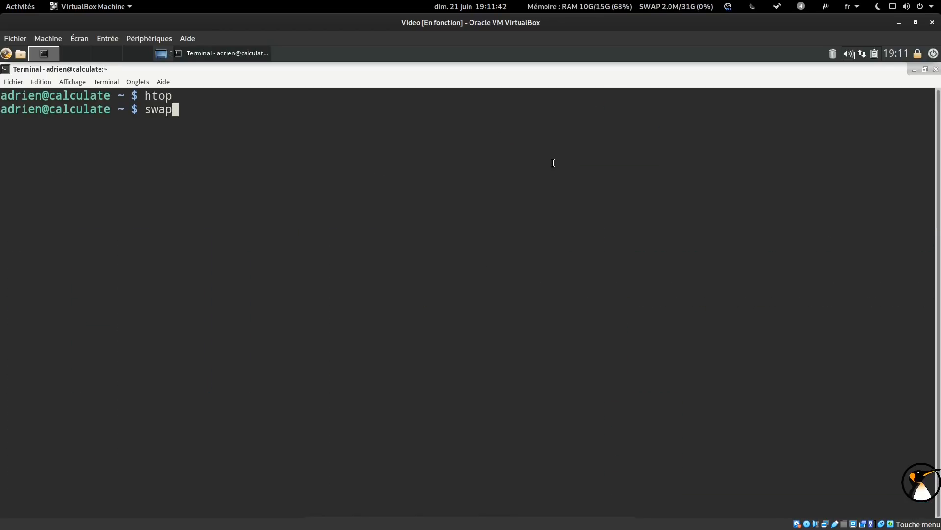
type("-s")
key("Return")
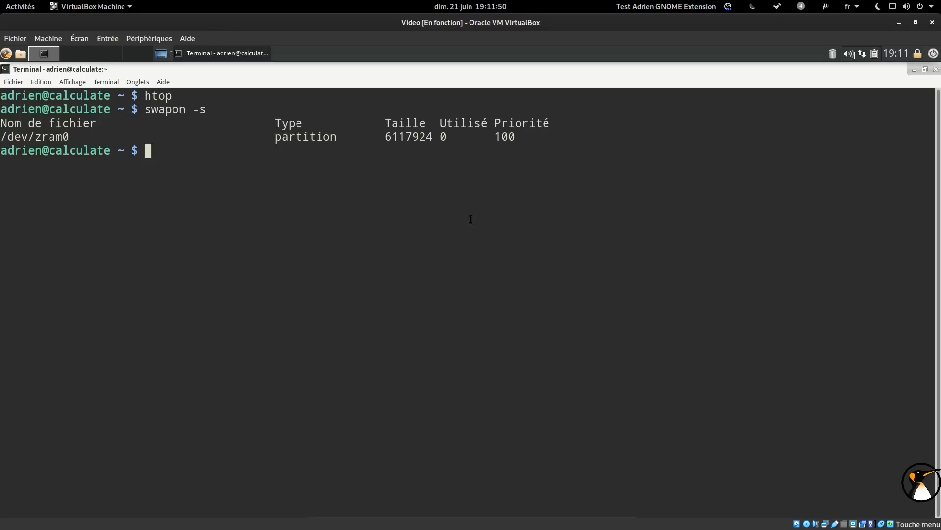
Display the kernel and system information with uname -a.
type("uname -a")
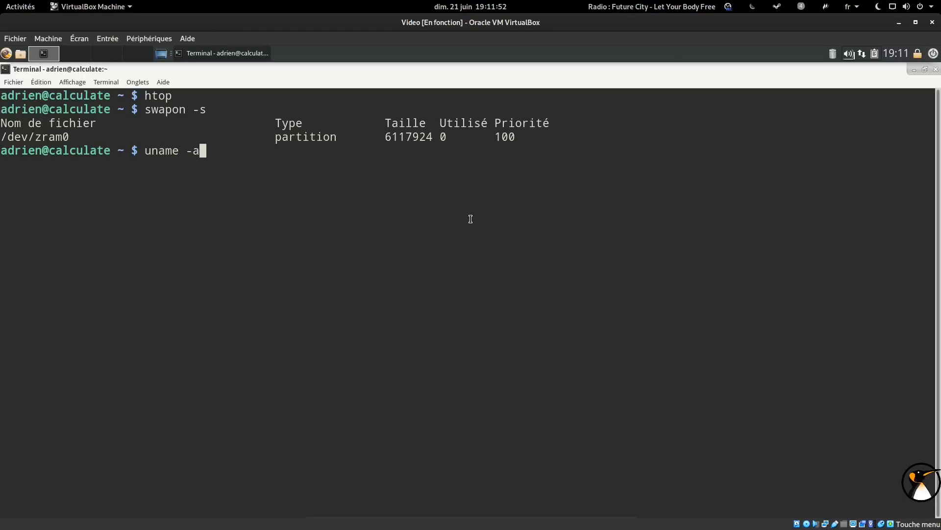
key("Return")
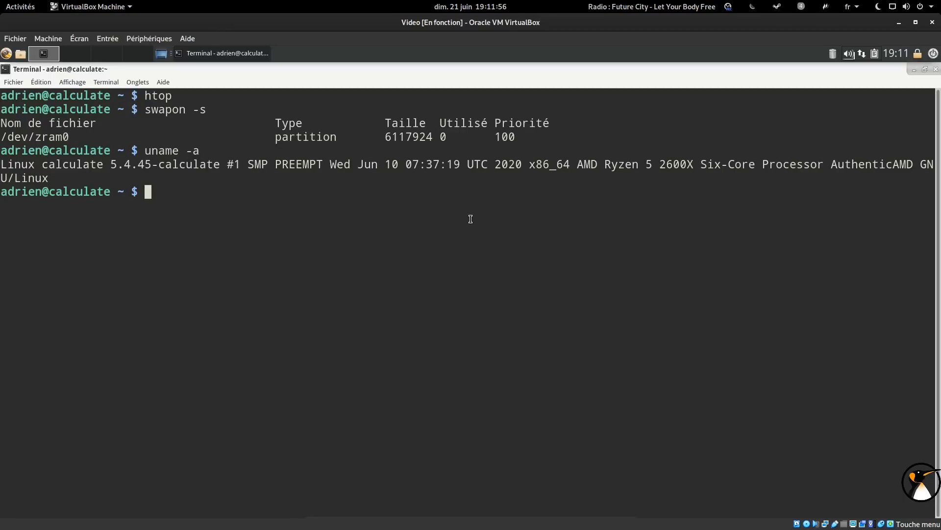
Look up the calculate-sources package with eix and highlight version 5.4.45, the -fsync flag, and version 4.19.112 in the output.
type("eix ")
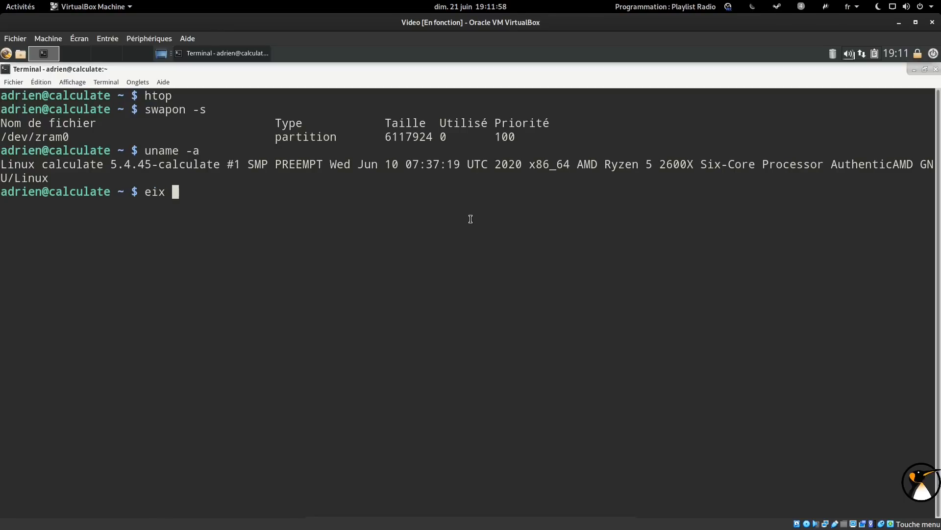
type("calculate-sourc")
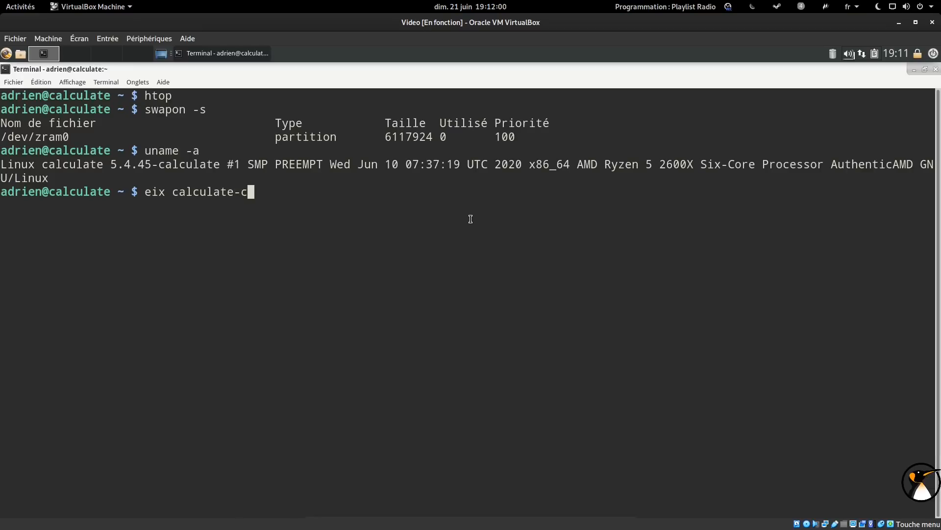
type("es")
key("Return")
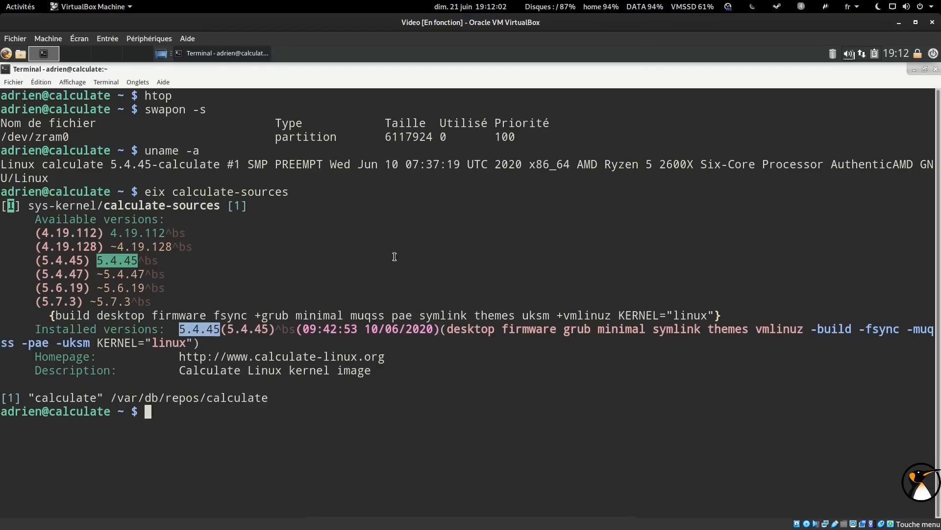
left_click(115, 258)
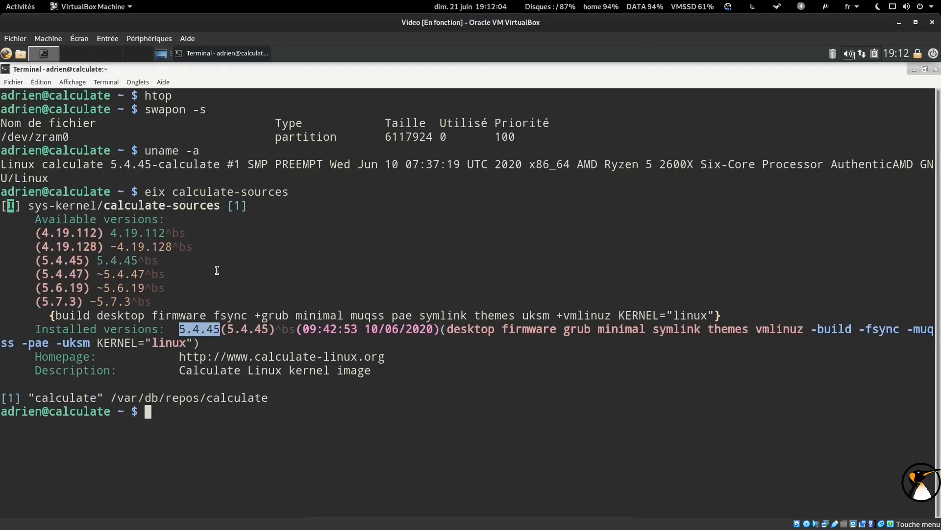
double_click(887, 329)
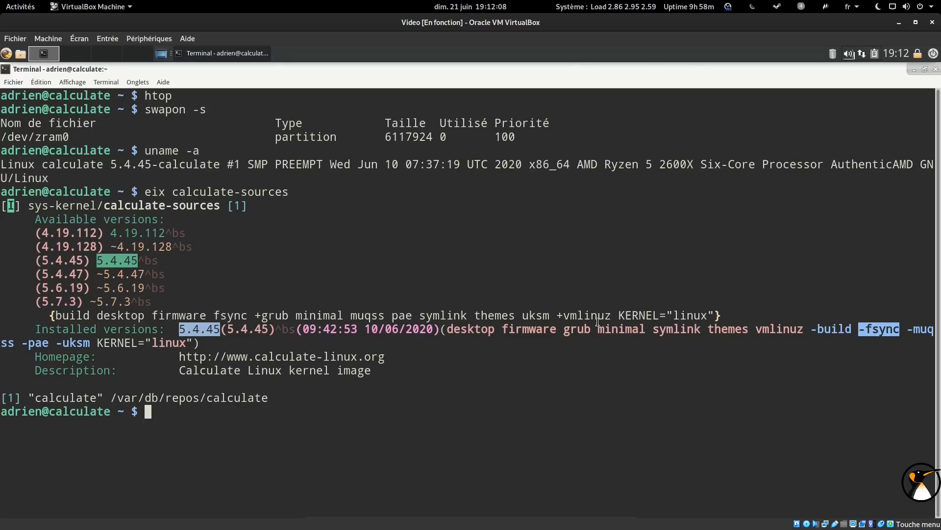
double_click(111, 300)
double_click(127, 231)
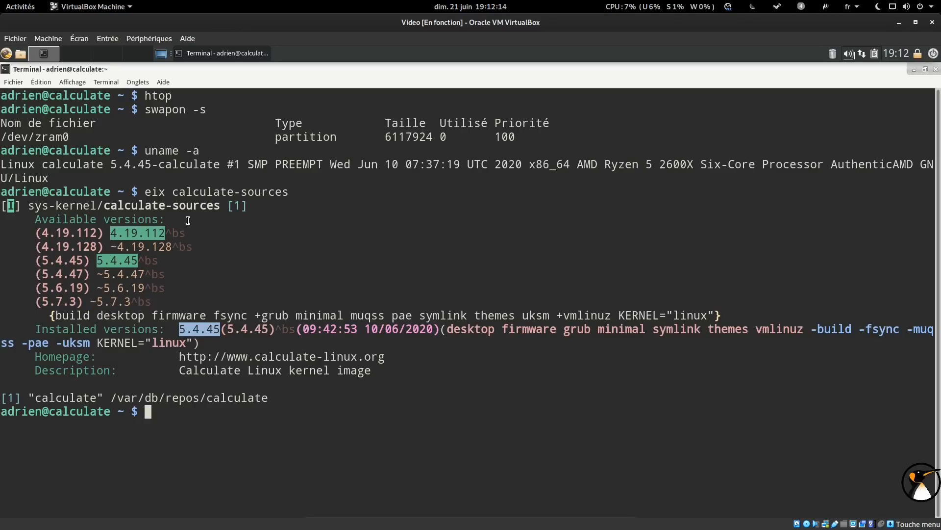
Switch to Vivaldi to examine the calculate-sources binary packages on the miroir.linuxtricks.fr index, then return to the virtual machine.
mouse_move(218, 527)
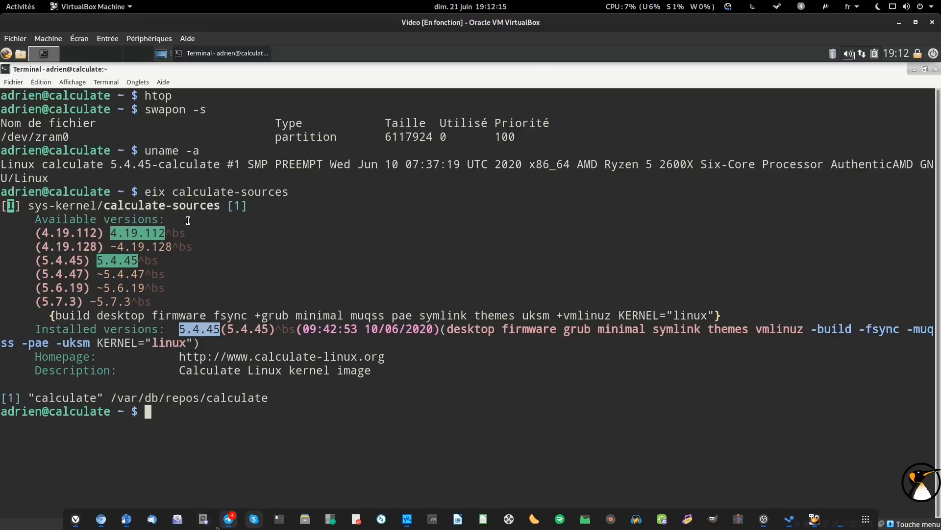
left_click(76, 519)
left_click(416, 24)
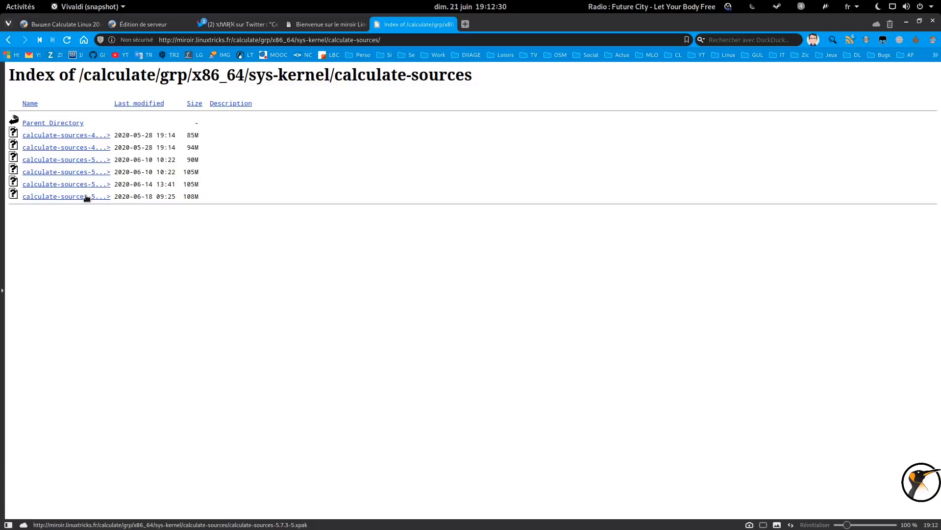
left_click(907, 22)
Switch the terminal to the root account with su -, entering the root password.
type("su -")
key("Return")
key("Return")
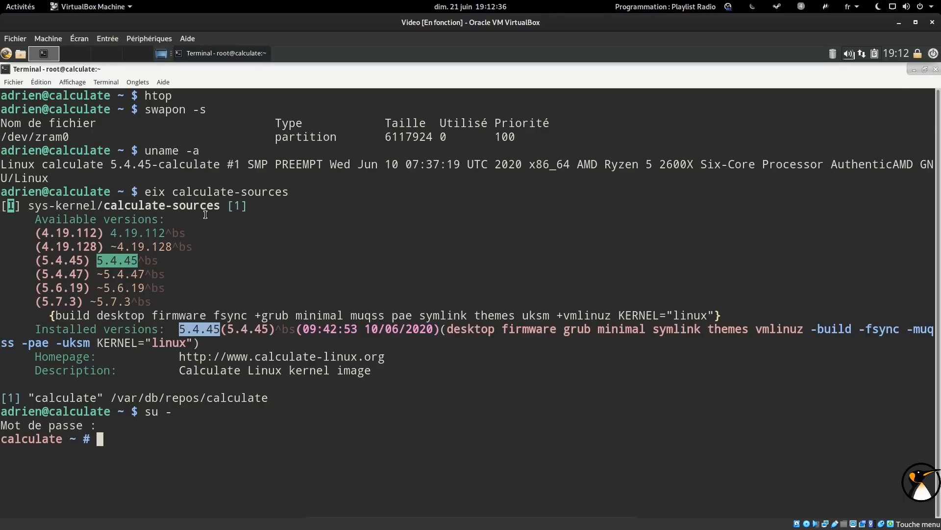
Copy the package name sys-kernel/calculate-sources from the eix output.
double_click(124, 202)
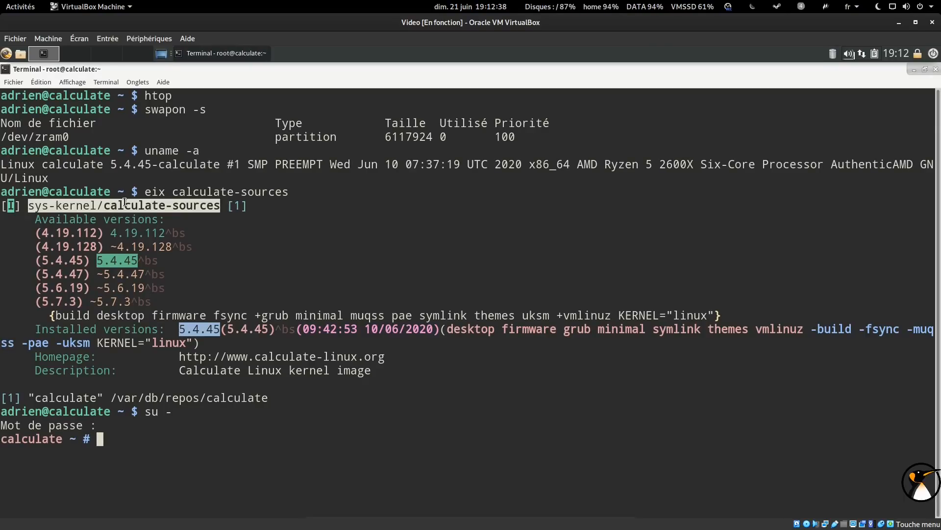
right_click(125, 206)
left_click(186, 244)
left_click(314, 264)
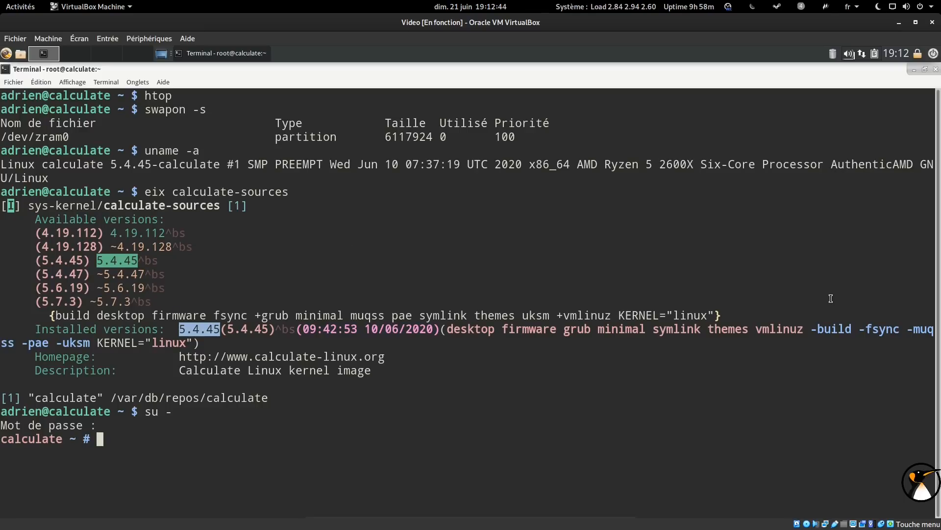
Open a new file /etc/portage/package.use/kernel in vi.
type("vi /etc/")
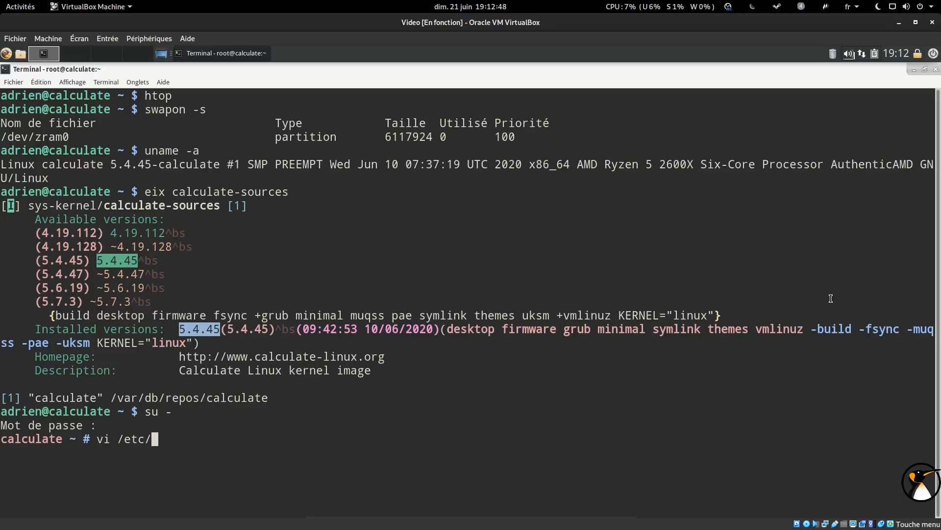
type("portage/")
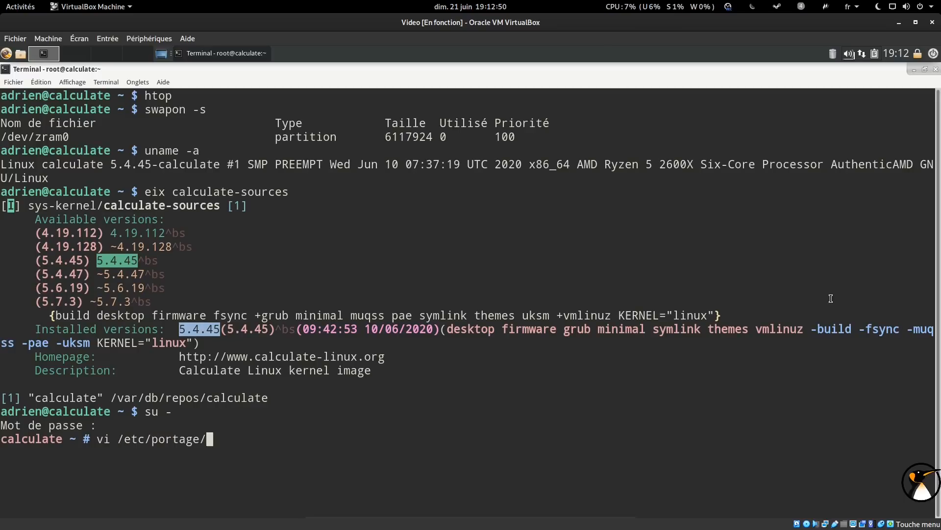
type("package.use/")
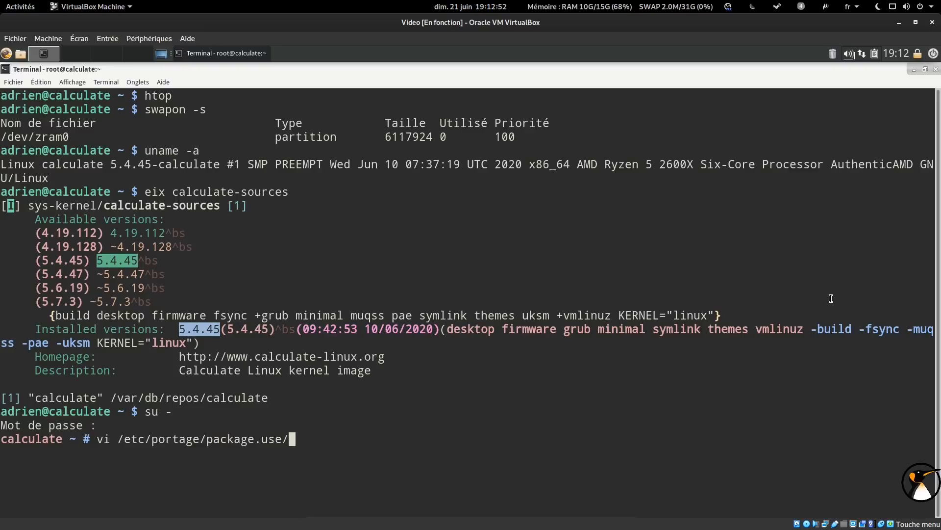
type("kernl")
key("BackSpace")
type("el")
key("Return")
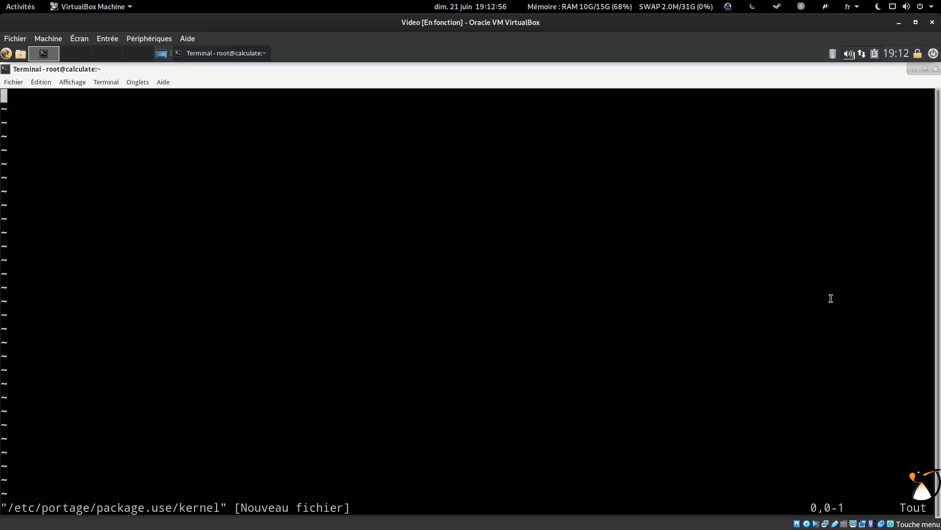
Insert the line "sys-kernel/calculate-sources fsync" in the kernel file, then save it and quit vi.
key("i")
right_click(453, 105)
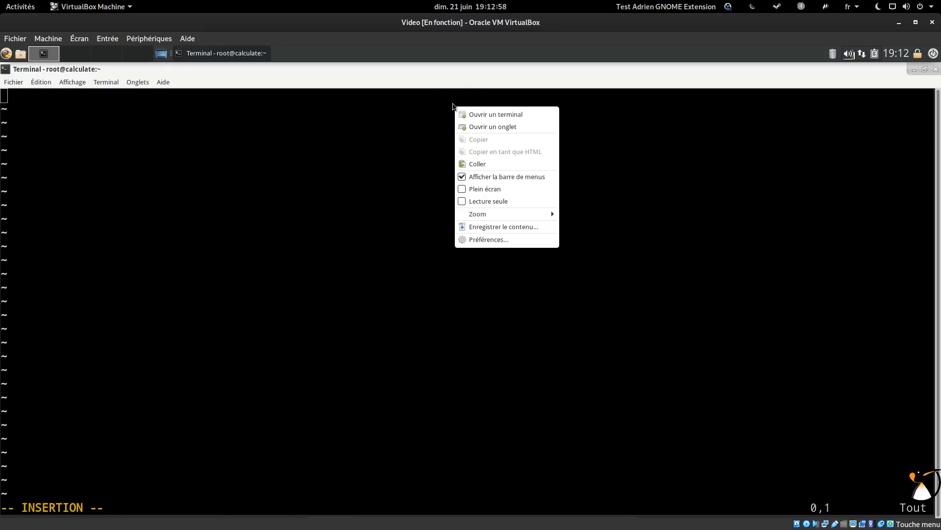
left_click(463, 163)
type("fsy")
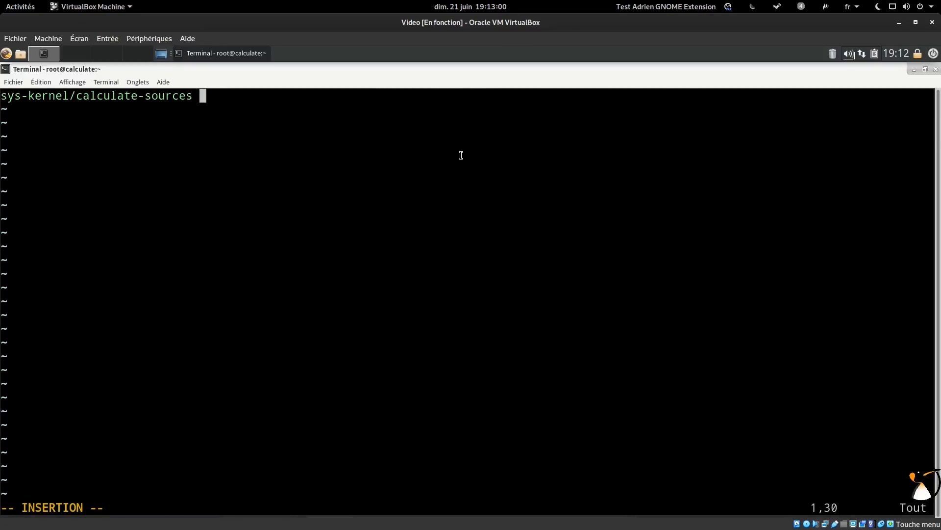
type("nc")
key("Escape")
type(":wq")
key("Return")
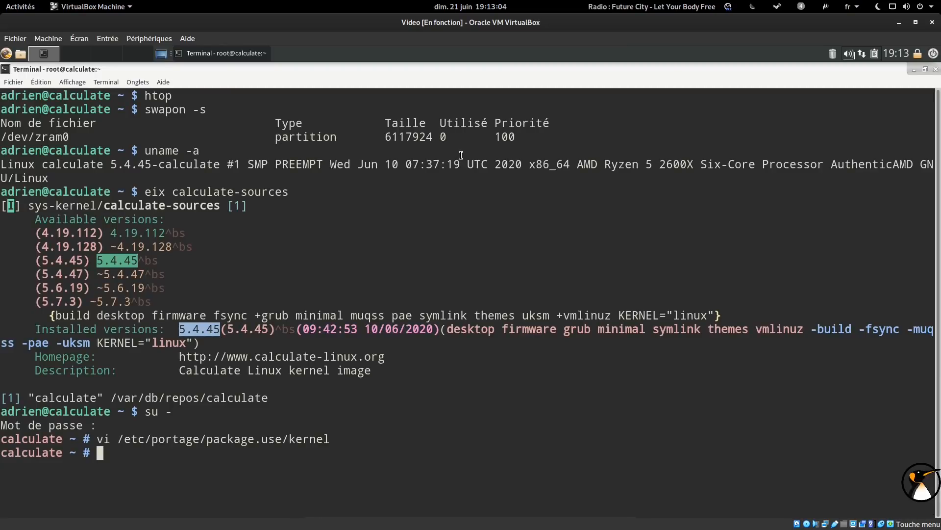
type("cl-update")
key("Return")
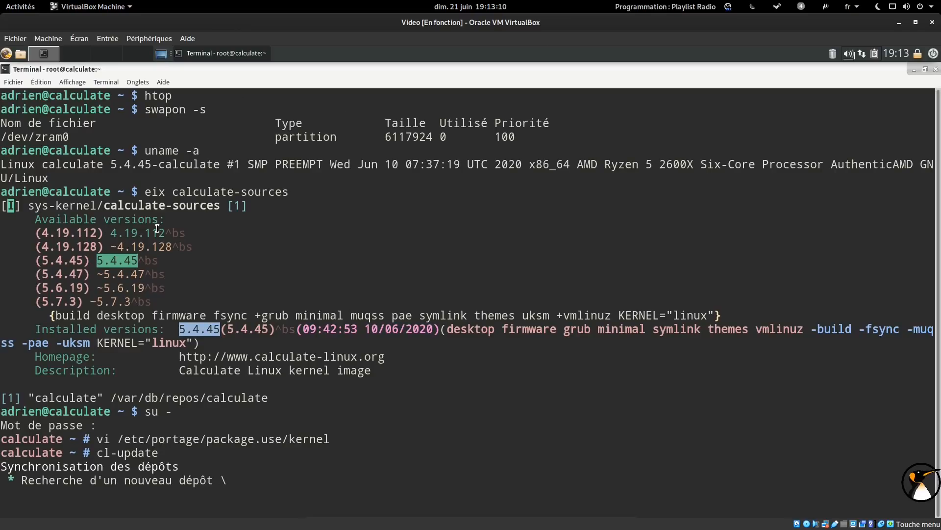
double_click(176, 202)
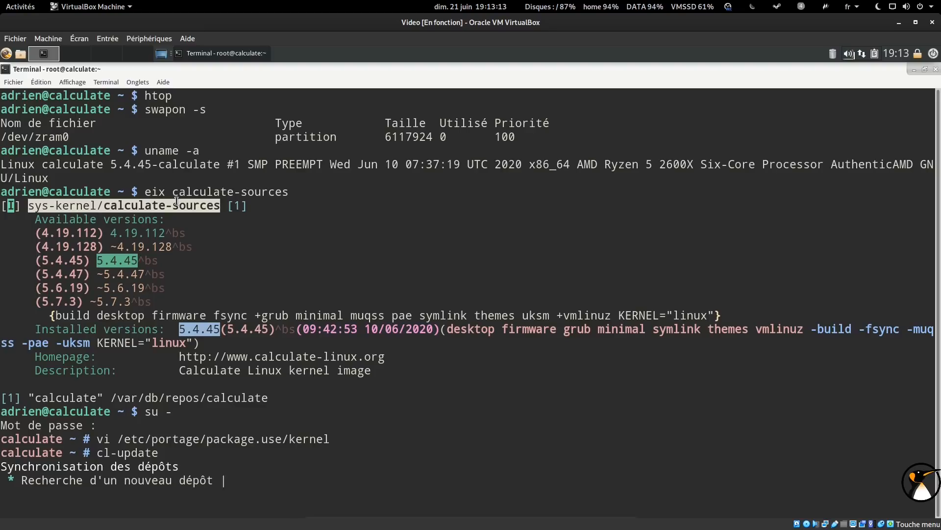
left_click(322, 281)
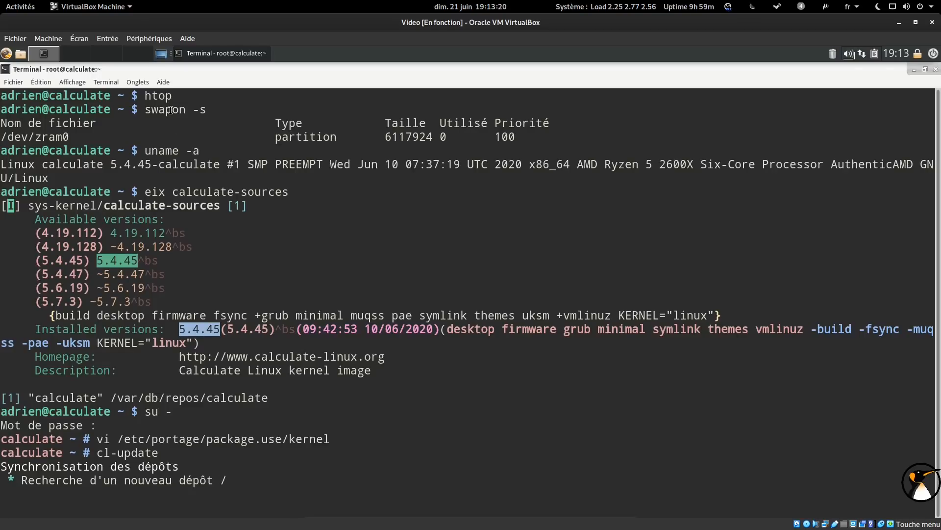
key("ctrl+c")
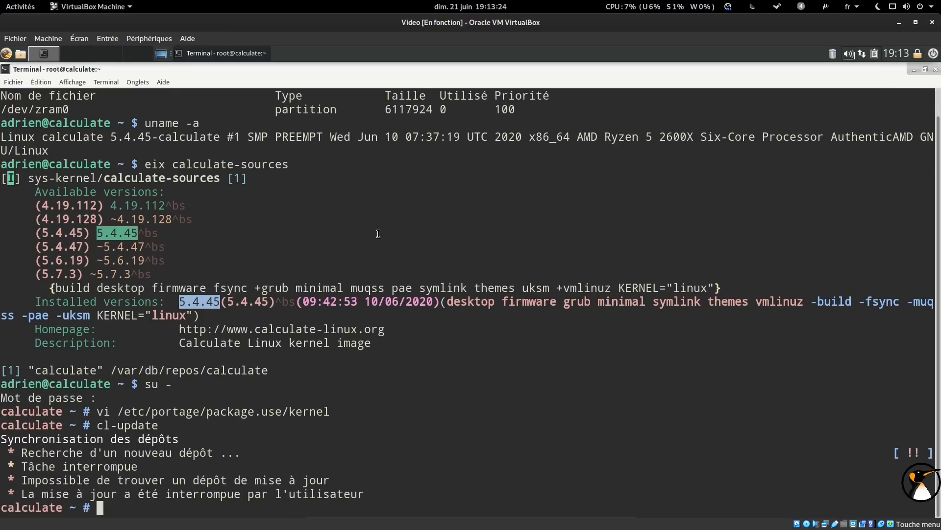
Preview the reinstallation of the kernel package with emerge -pv calculate-sources.
type("emerge -pv c")
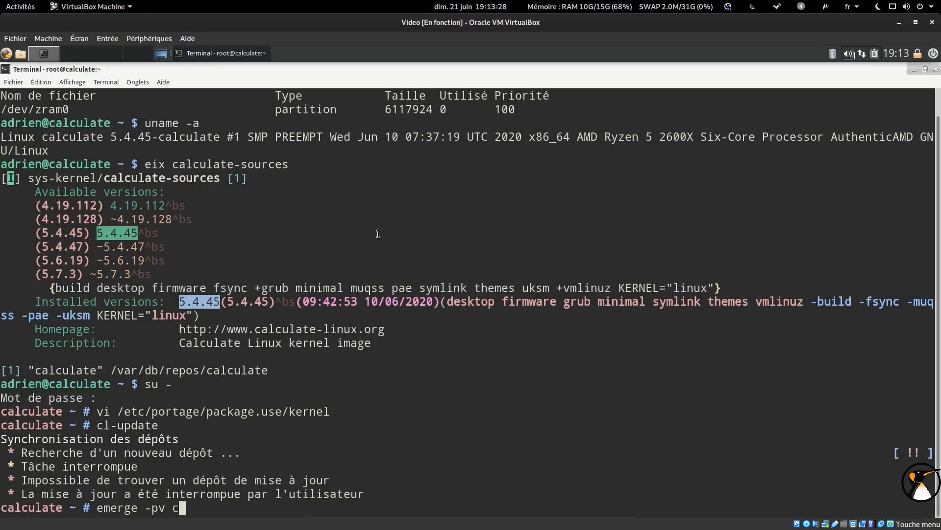
type("alculate-sources")
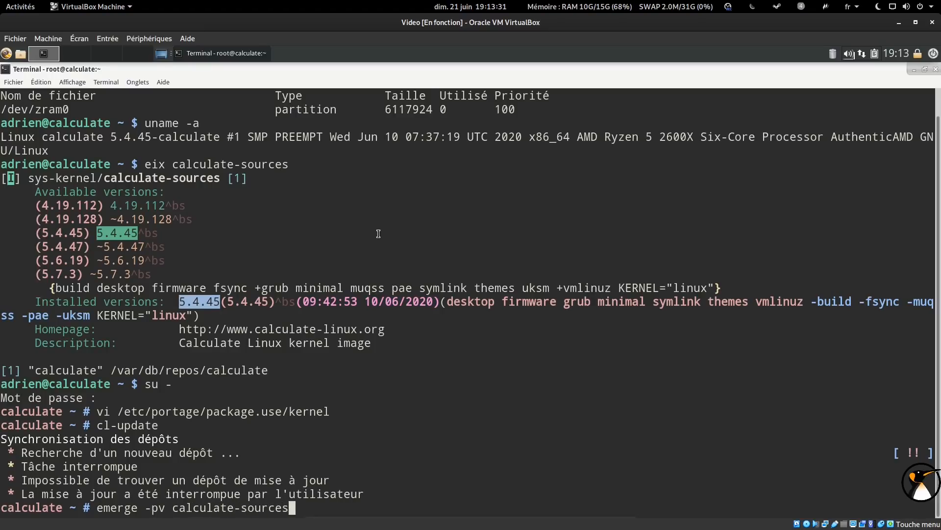
key("Return")
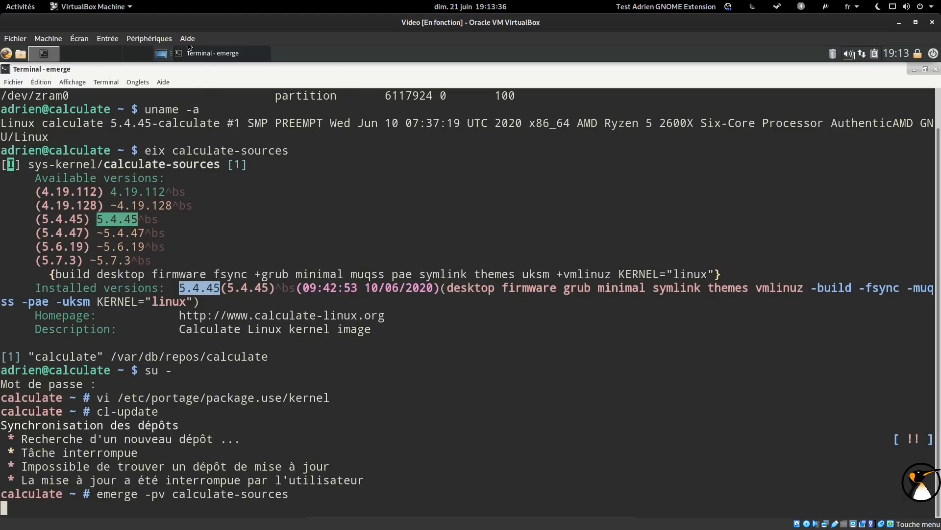
Open a second terminal window and search the packages for rtl with eix.
left_click(23, 83)
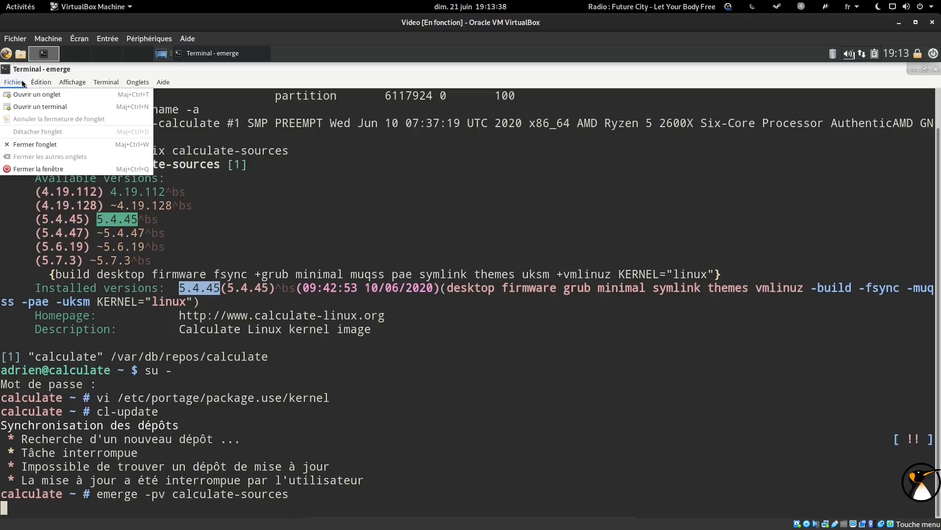
left_click(35, 106)
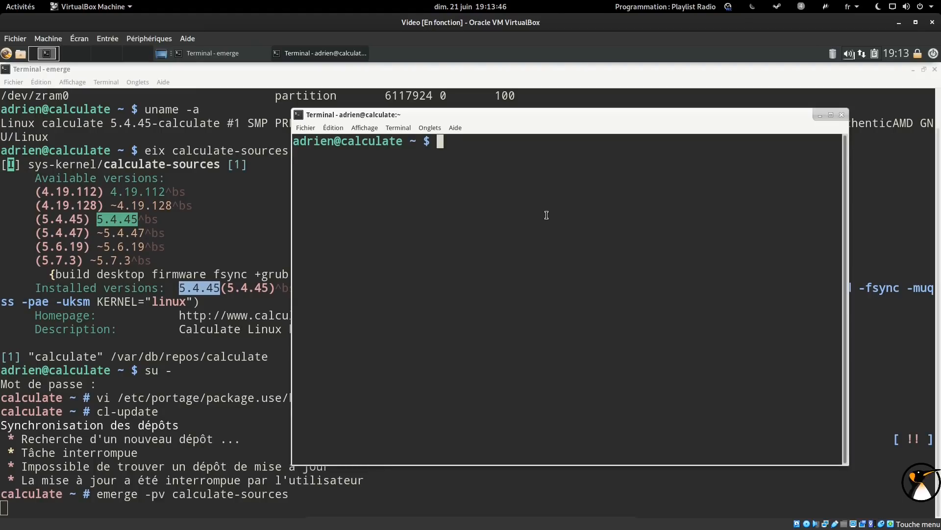
type("eix rtl")
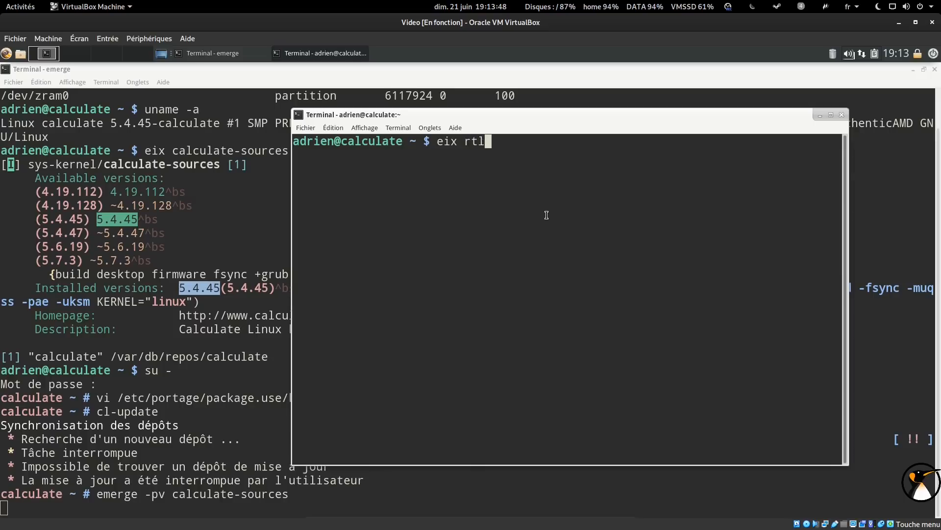
key("Return")
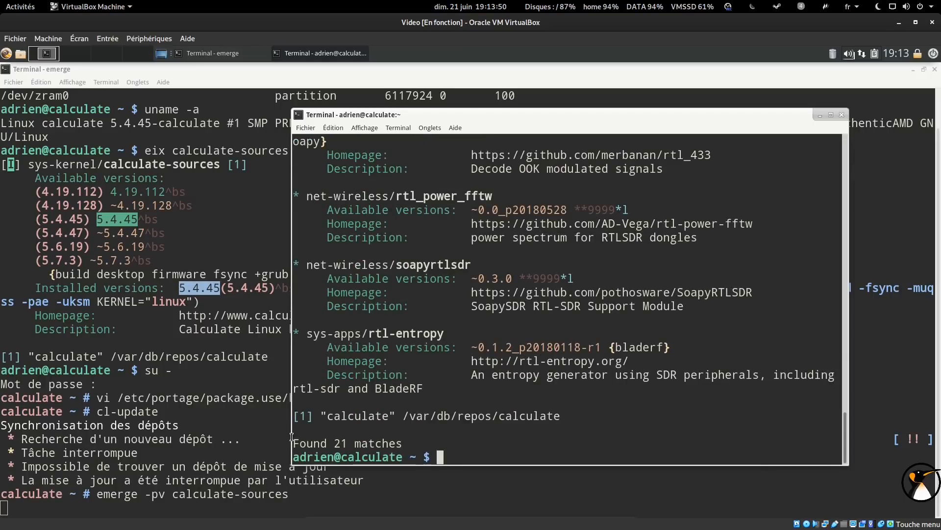
Examine the Realtek net-wireless driver packages in the rtl search results, and close the second terminal window.
left_click_drag(301, 414, 374, 413)
left_click(373, 413)
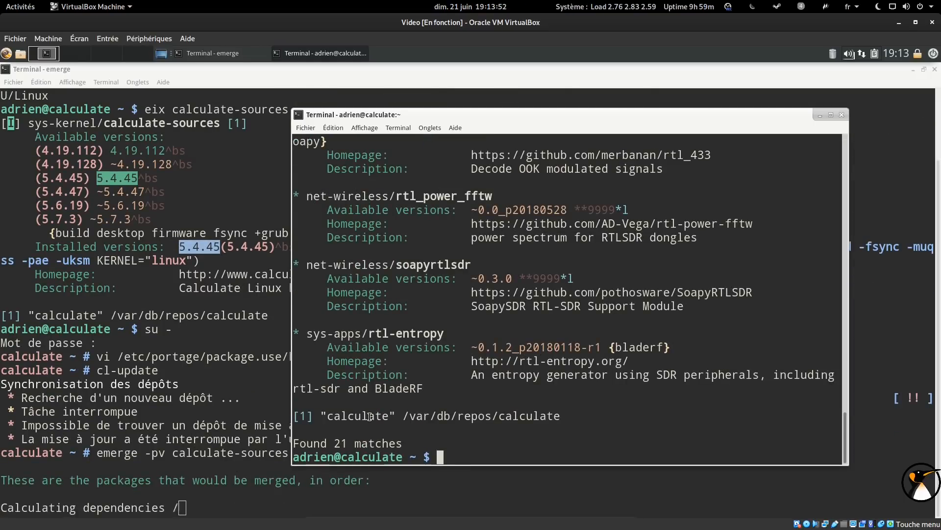
scroll(408, 337, "up", 7)
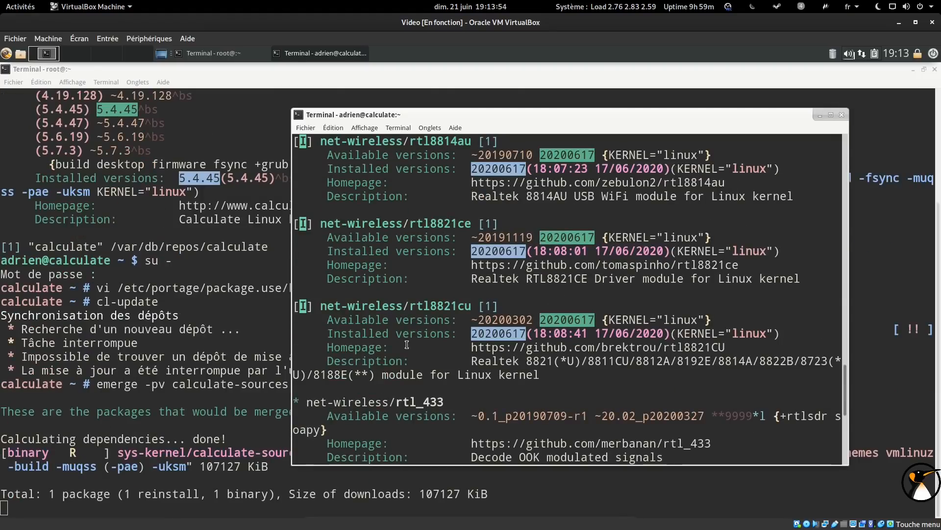
double_click(414, 316)
double_click(440, 304)
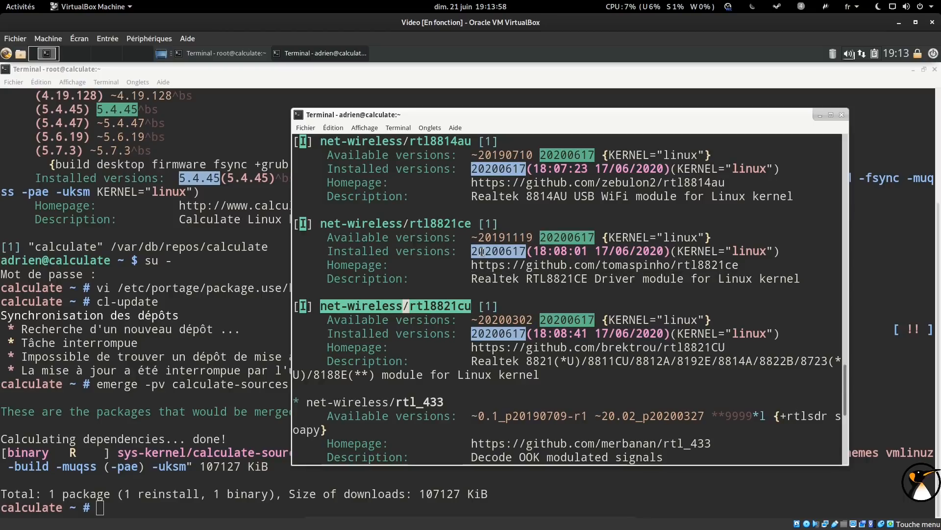
scroll(440, 222, "up", 4)
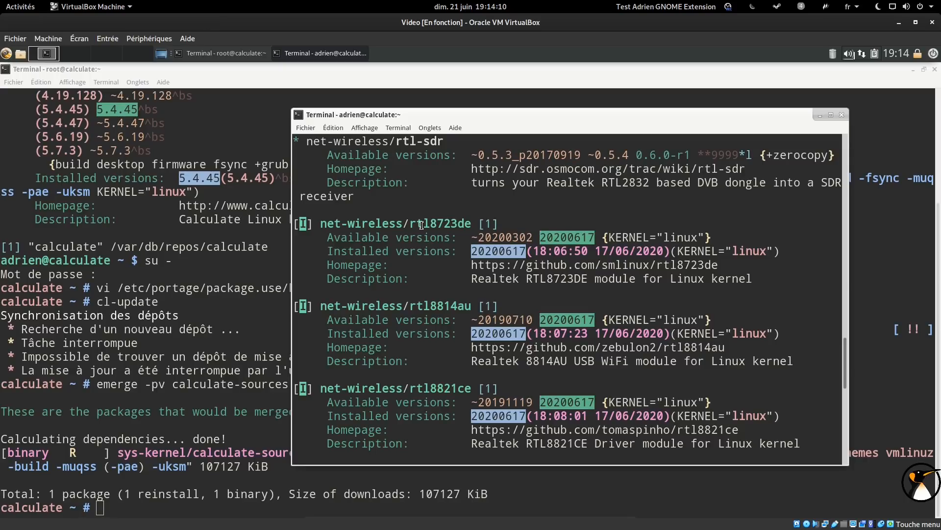
left_click(841, 116)
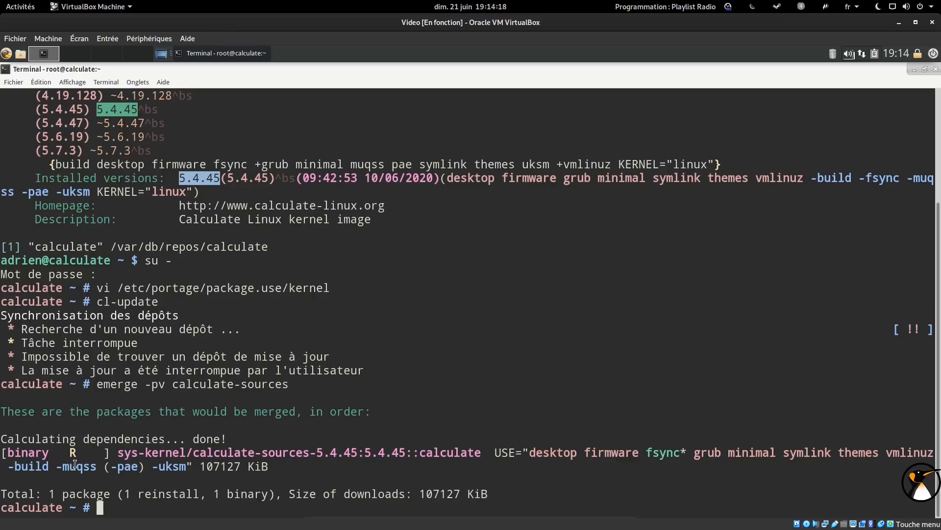
Start the system update with cl-update in the root terminal.
type("cl-update")
key("Return")
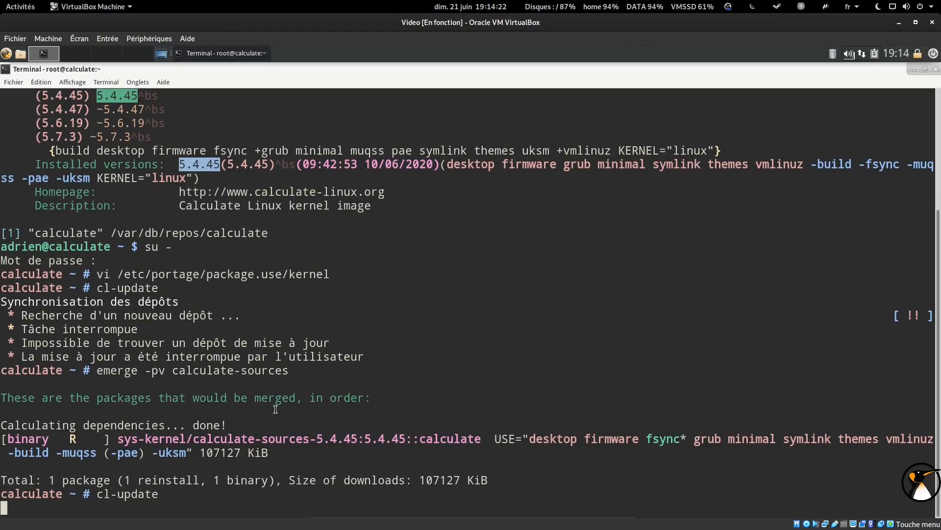
Minimize the terminal window and launch the graphical Calculate Linux Update tool.
left_click(914, 70)
left_click(6, 53)
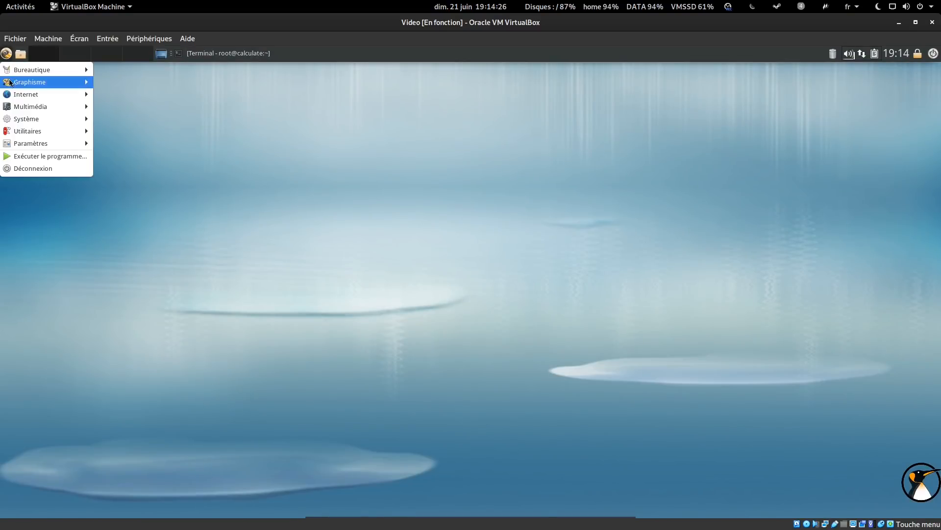
mouse_move(18, 142)
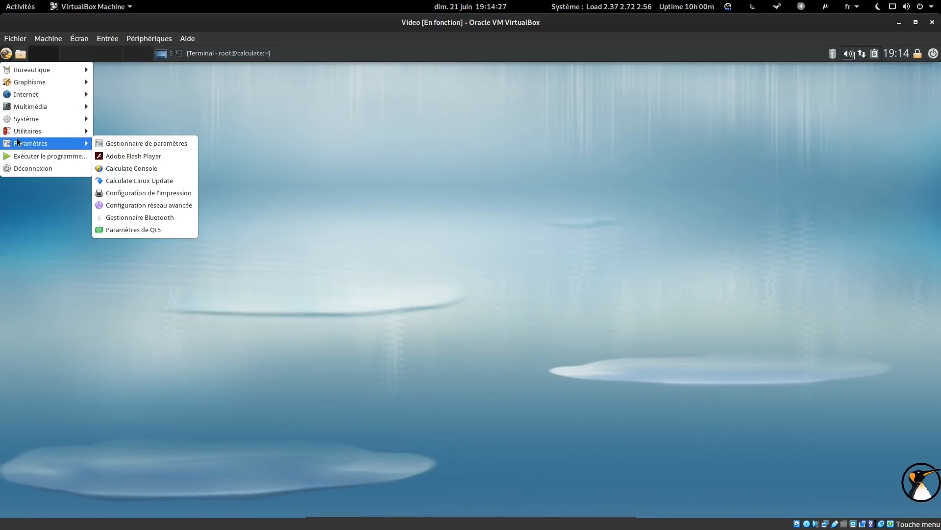
left_click(156, 181)
Interrupt cl-update in the terminal, exit the root session and close the terminal.
left_click(255, 53)
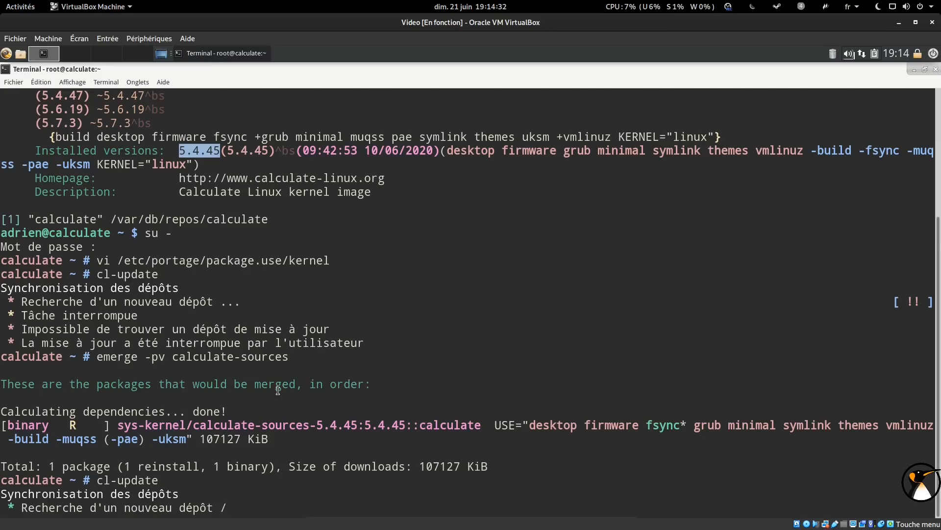
key("ctrl+c")
key("ctrl+d")
key("ctrl+d")
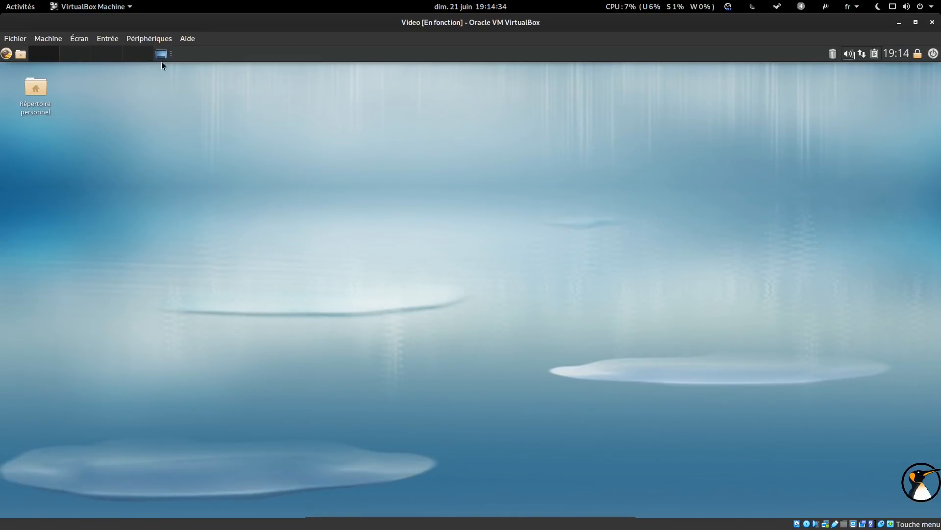
Launch LibreOffice Writer and dismiss the tip of the day.
left_click(3, 53)
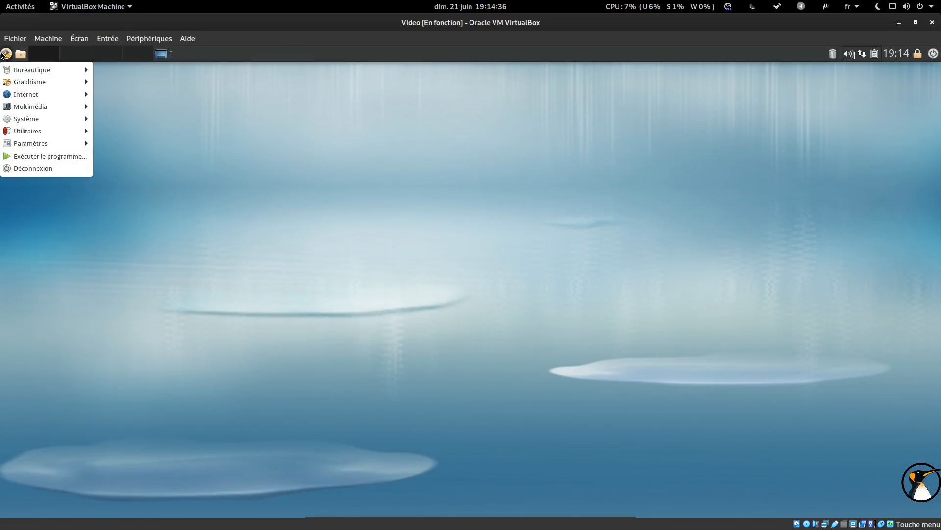
mouse_move(7, 72)
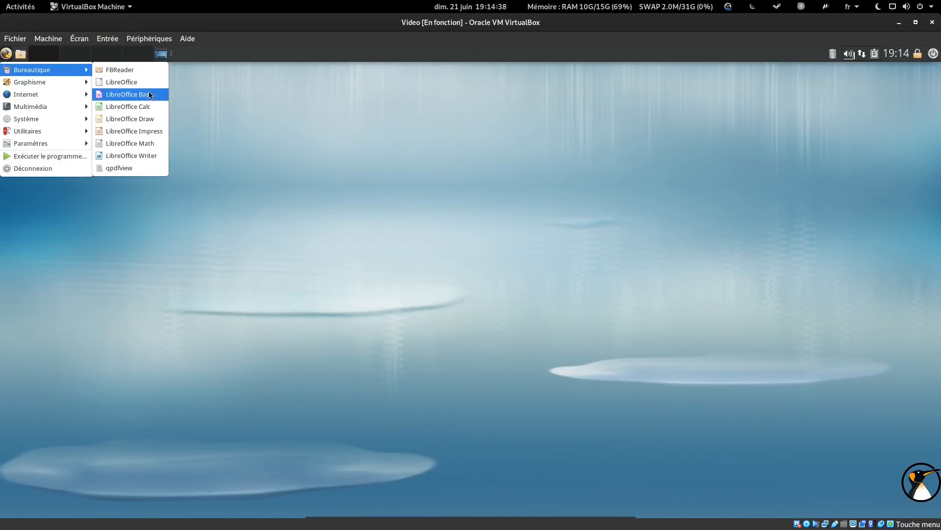
left_click(137, 155)
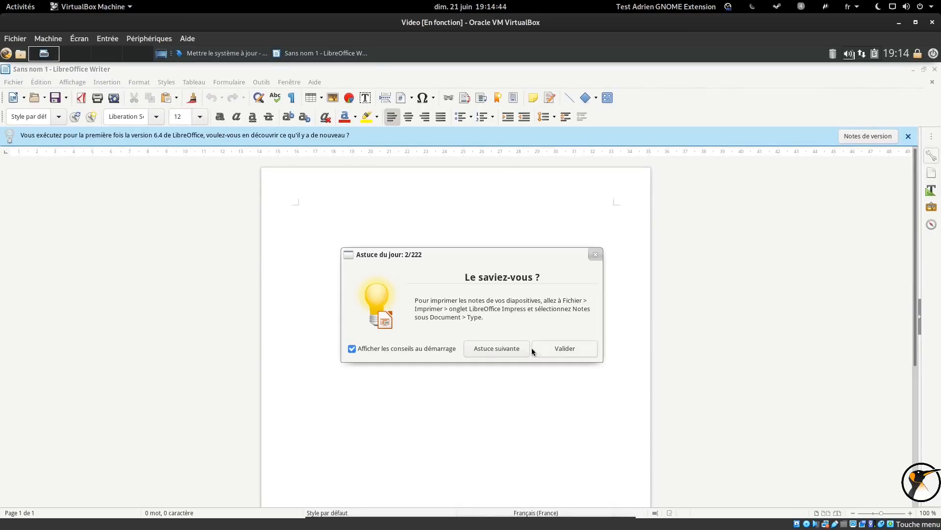
left_click(560, 351)
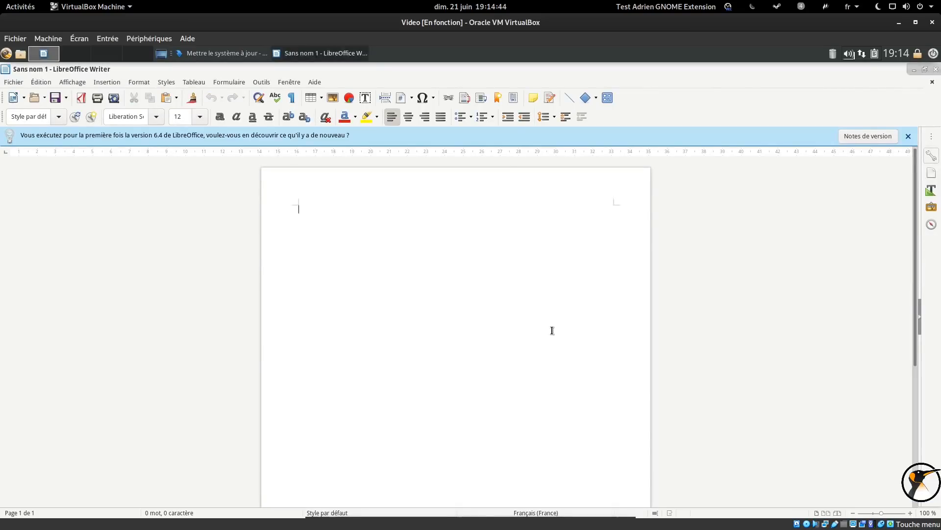
Check the LibreOffice version in its about information, and close Writer.
left_click(316, 84)
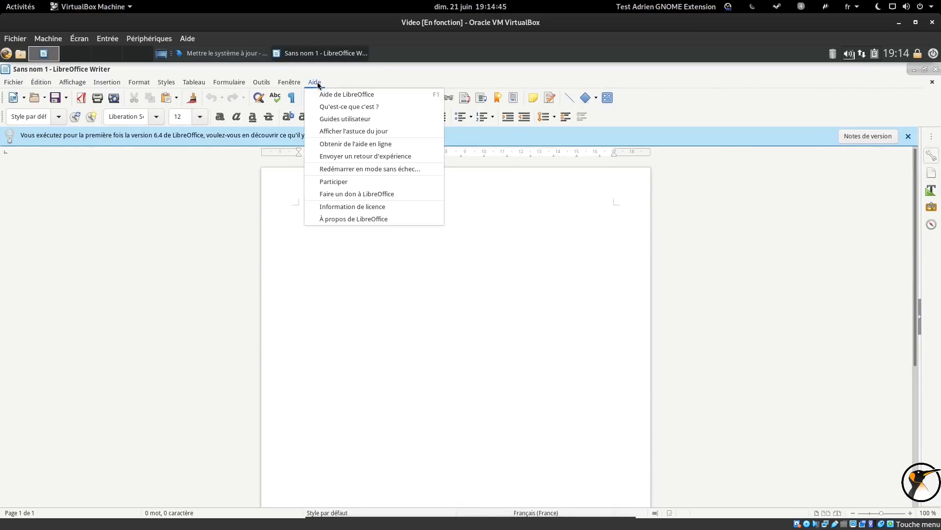
left_click(351, 220)
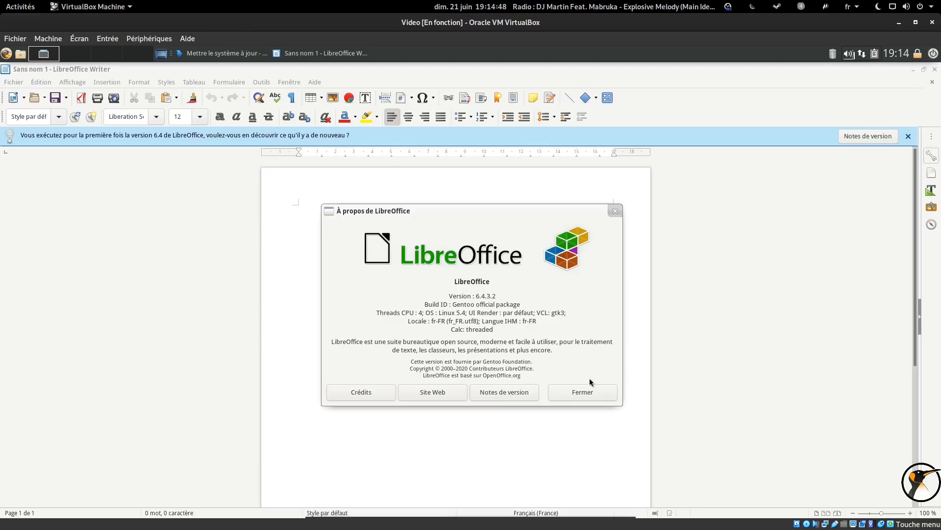
left_click(599, 395)
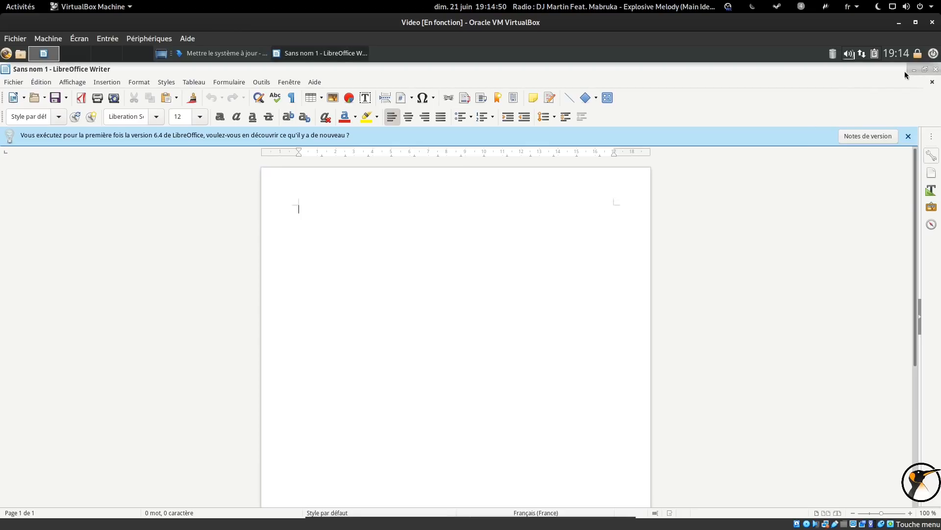
left_click(935, 70)
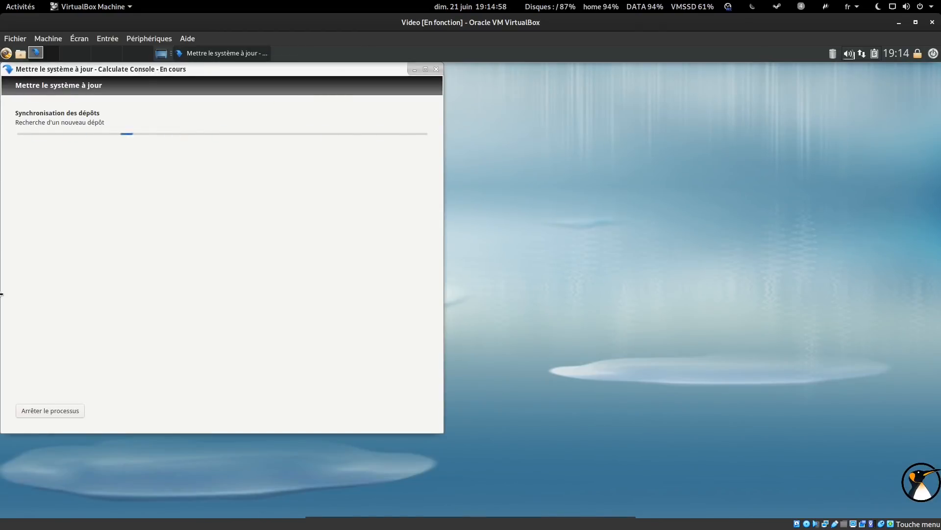
Minimize the system update window and launch the GIMP image editor.
left_click(225, 54)
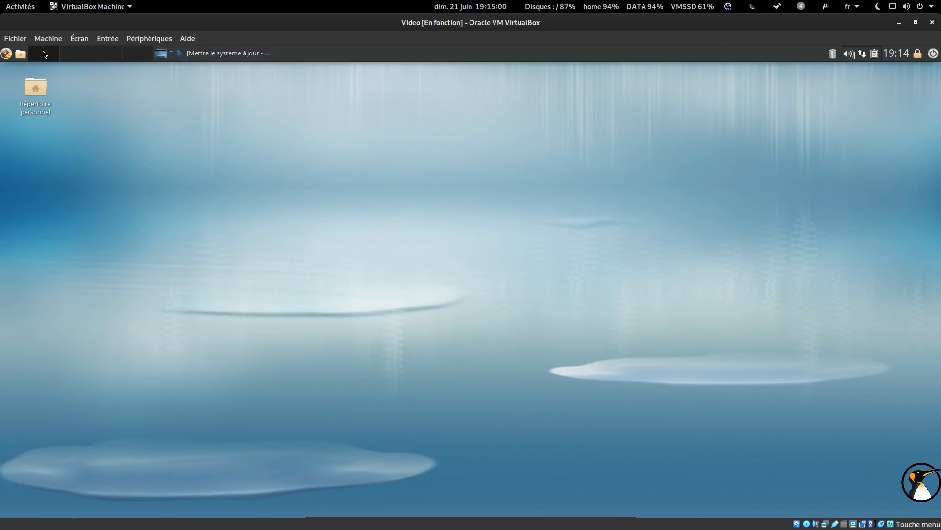
left_click(6, 54)
mouse_move(49, 82)
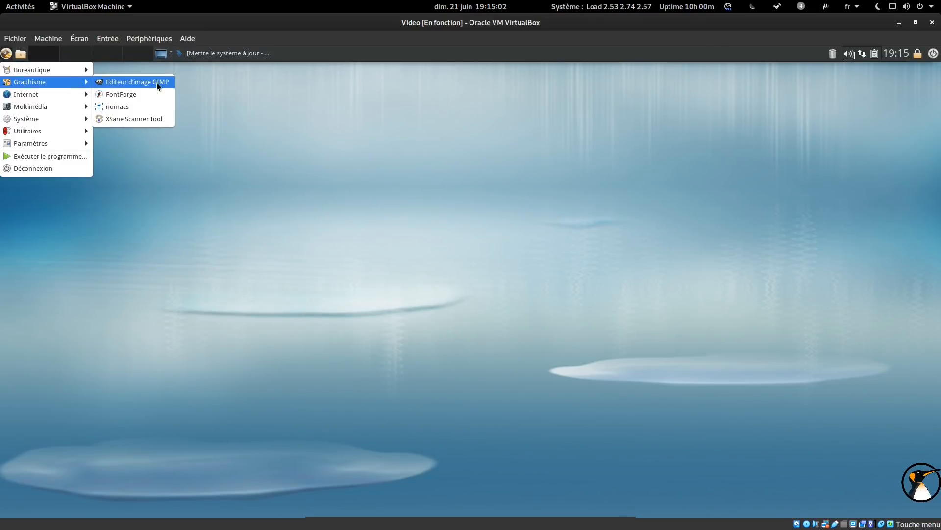
left_click(157, 83)
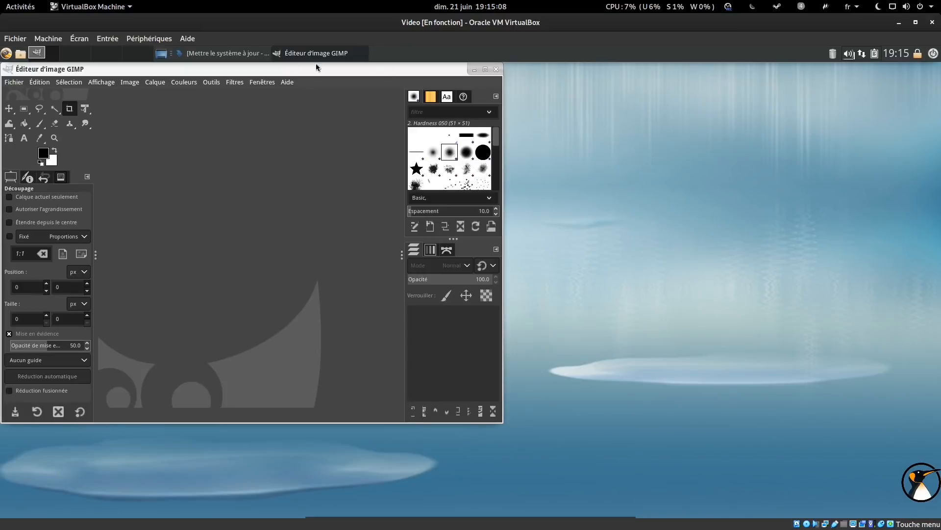
Check the GIMP version in its about information, and close that window.
left_click(285, 84)
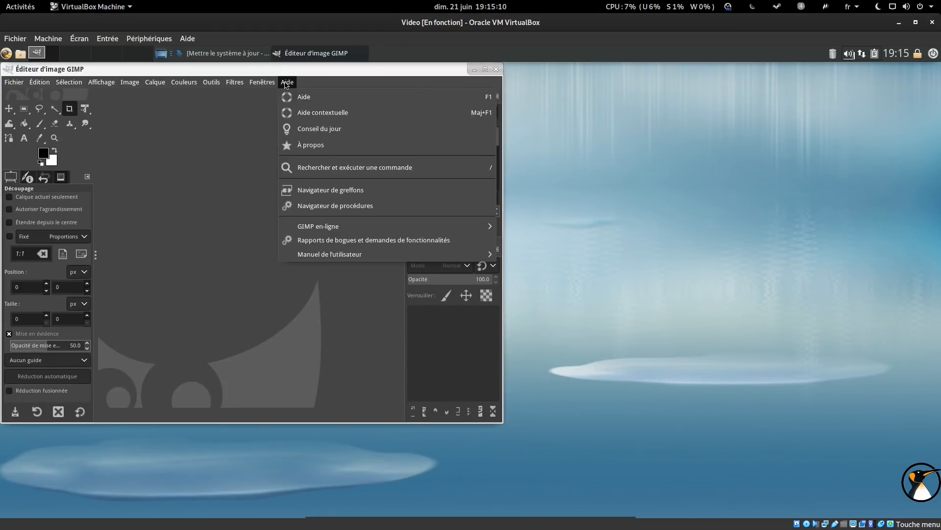
left_click(300, 142)
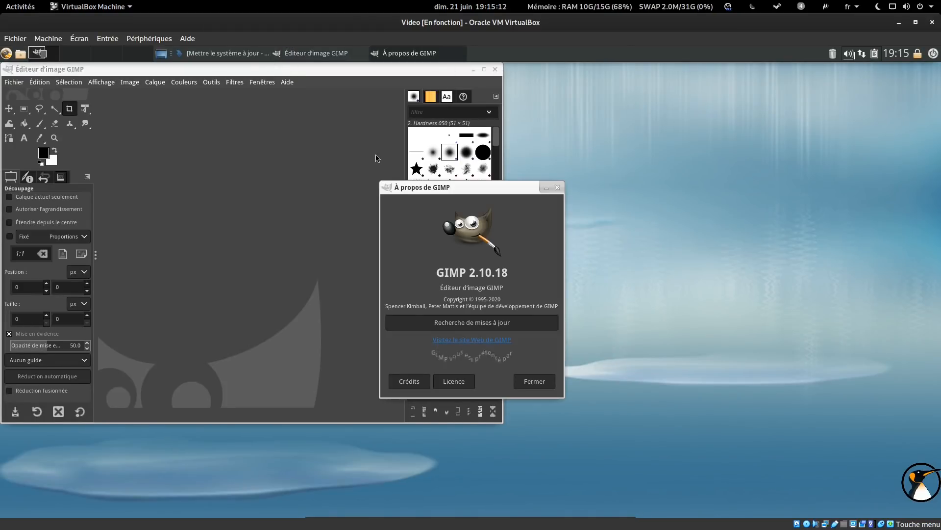
left_click(557, 187)
Maximize GIMP and, in its preferences, set the interface theme to System and the icon theme to Legacy.
double_click(36, 71)
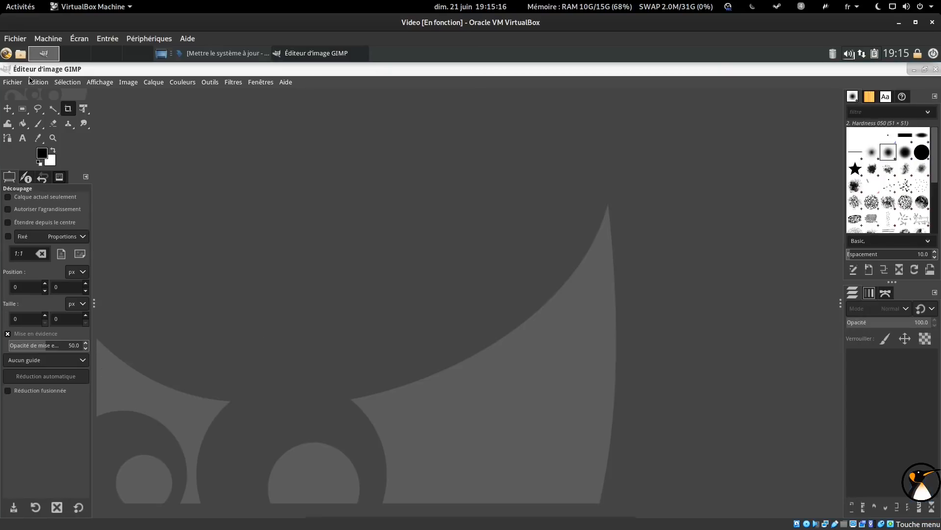
left_click(37, 82)
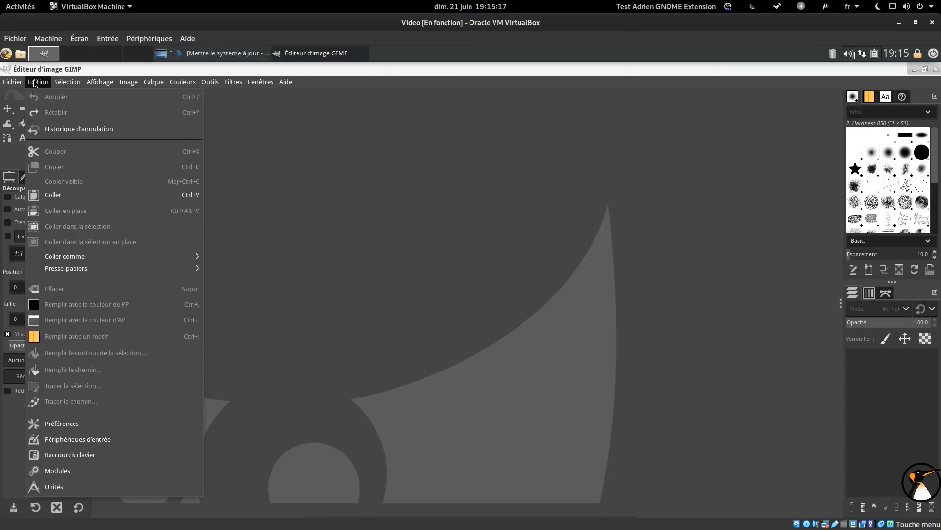
left_click(87, 426)
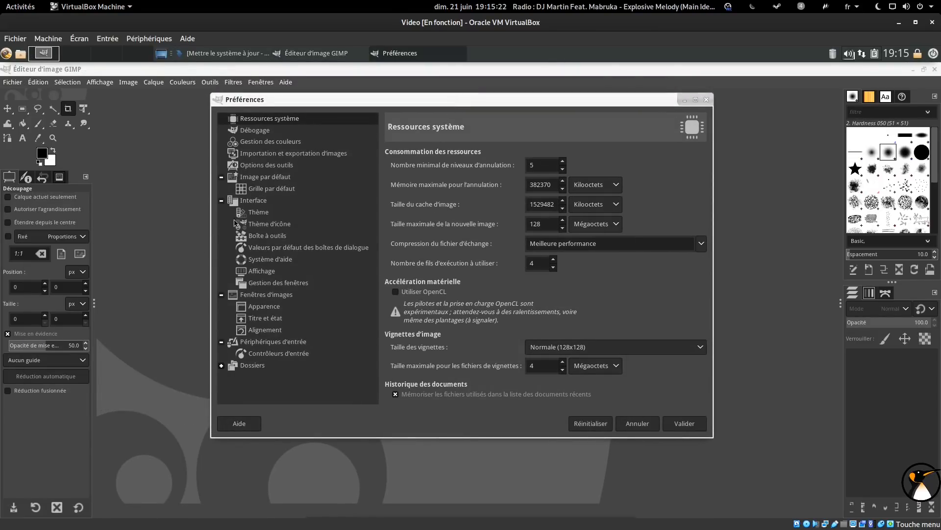
left_click(255, 214)
left_click(448, 210)
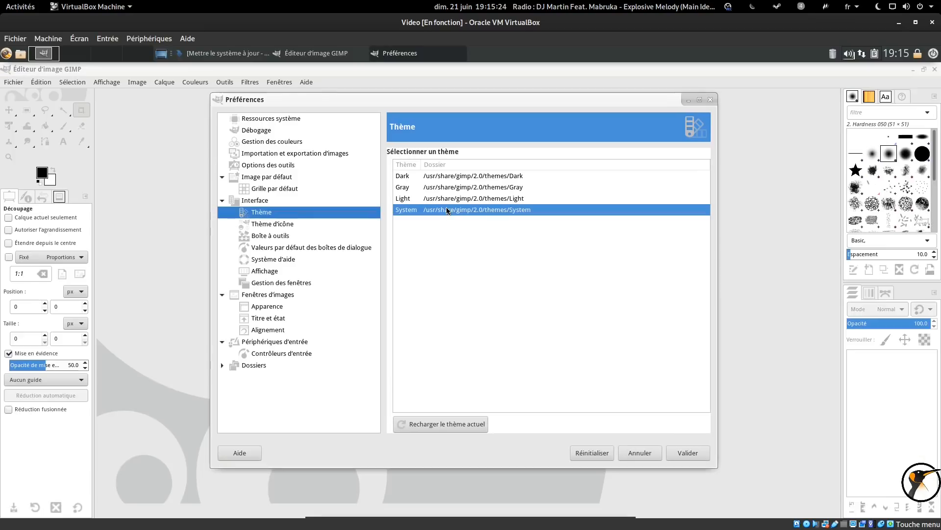
left_click(265, 225)
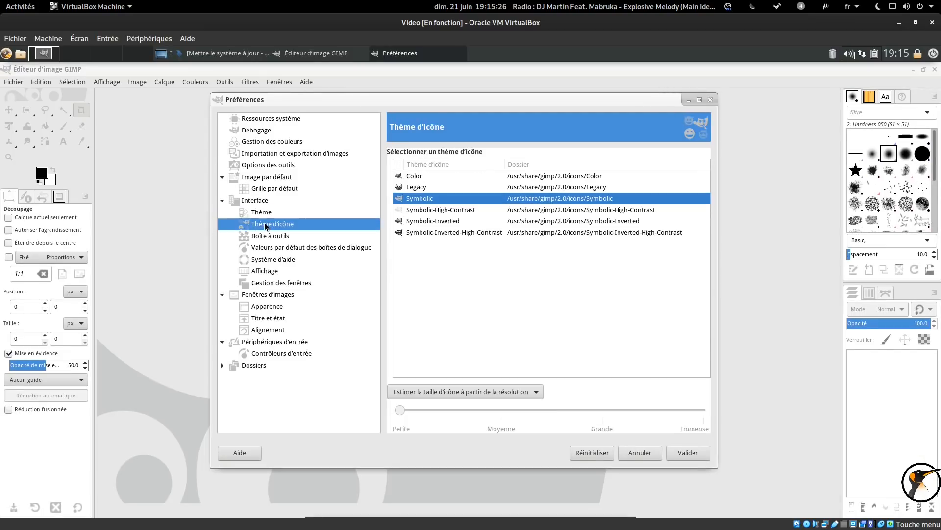
left_click(441, 189)
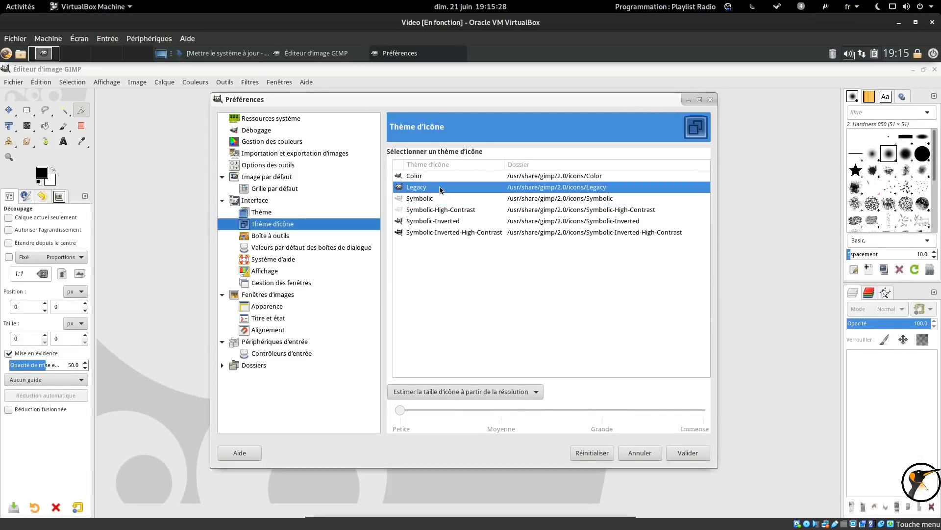
Disable the use of tool groups in GIMP's toolbox preferences, apply the preferences and quit GIMP.
left_click(285, 237)
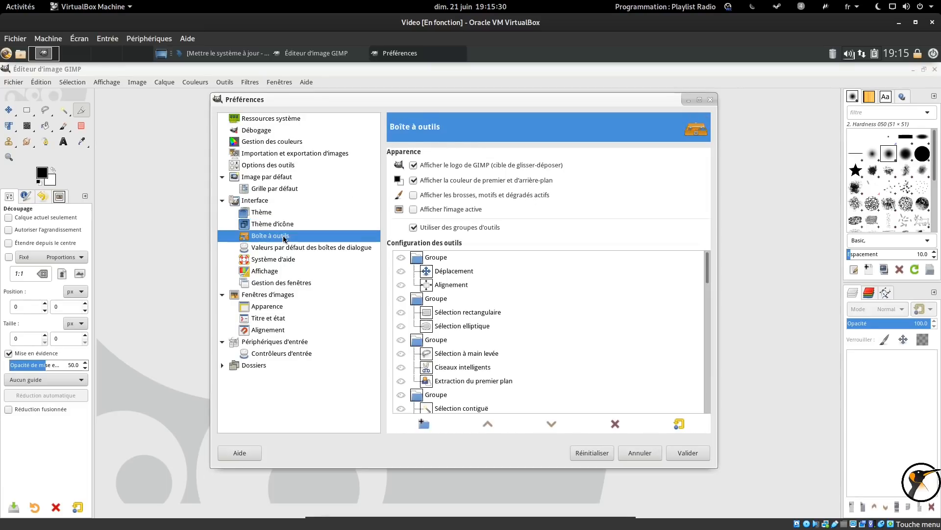
left_click(461, 227)
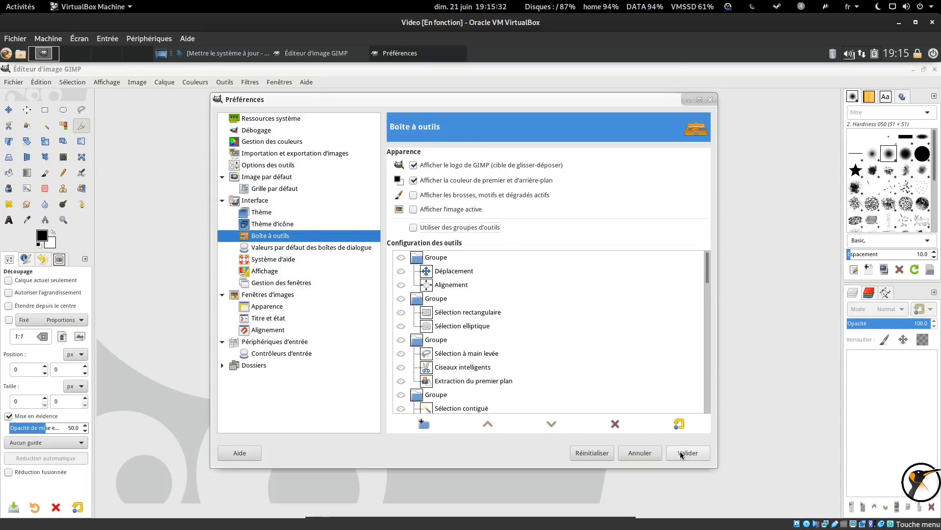
left_click(687, 453)
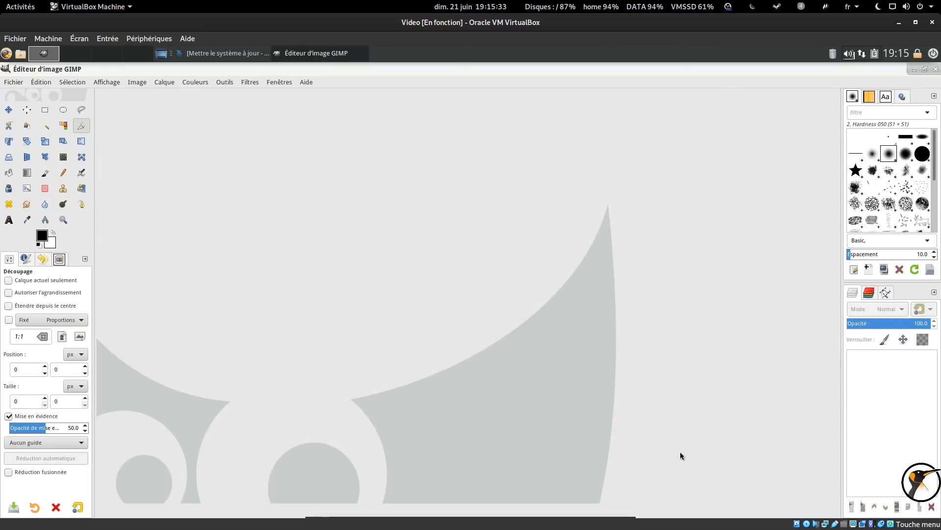
left_click(20, 87)
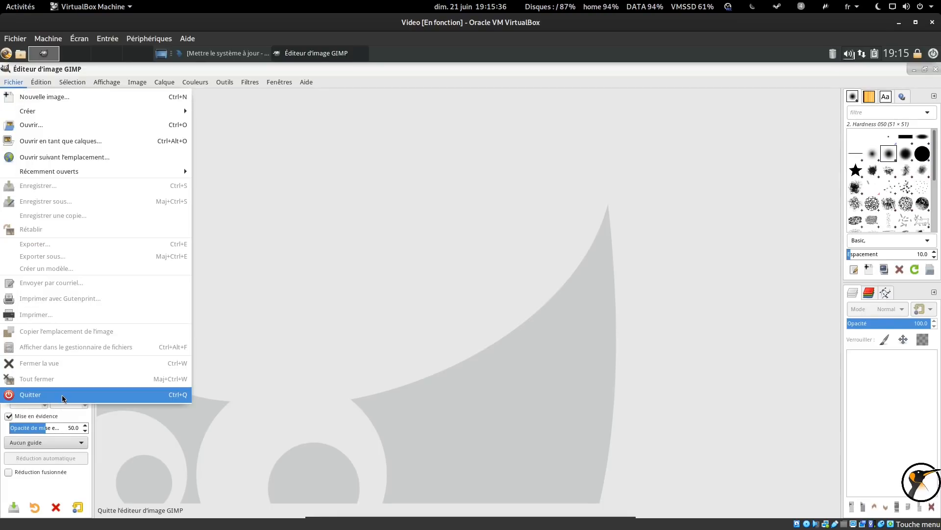
left_click(62, 396)
Launch the qpdfview document viewer, move its window towards the middle of the desktop, and close it.
left_click(5, 52)
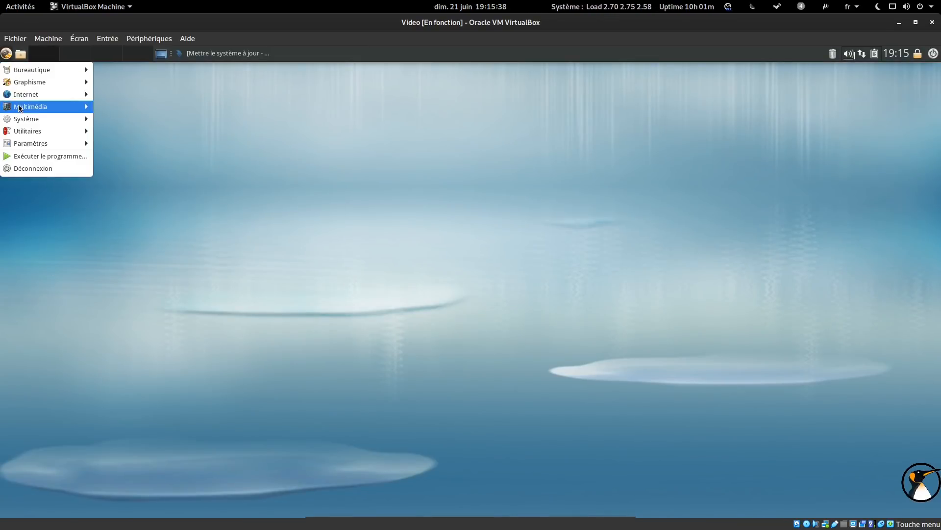
mouse_move(54, 72)
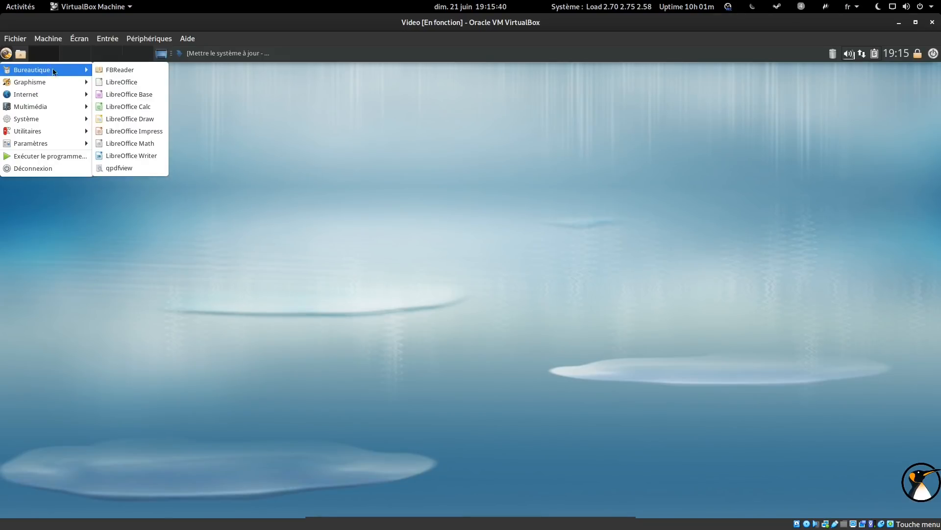
left_click(137, 170)
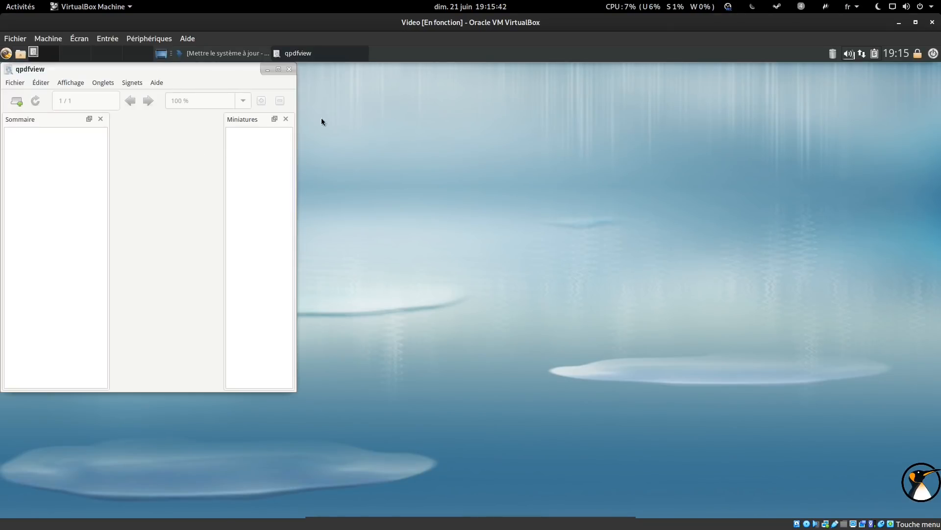
left_click_drag(195, 68, 547, 104)
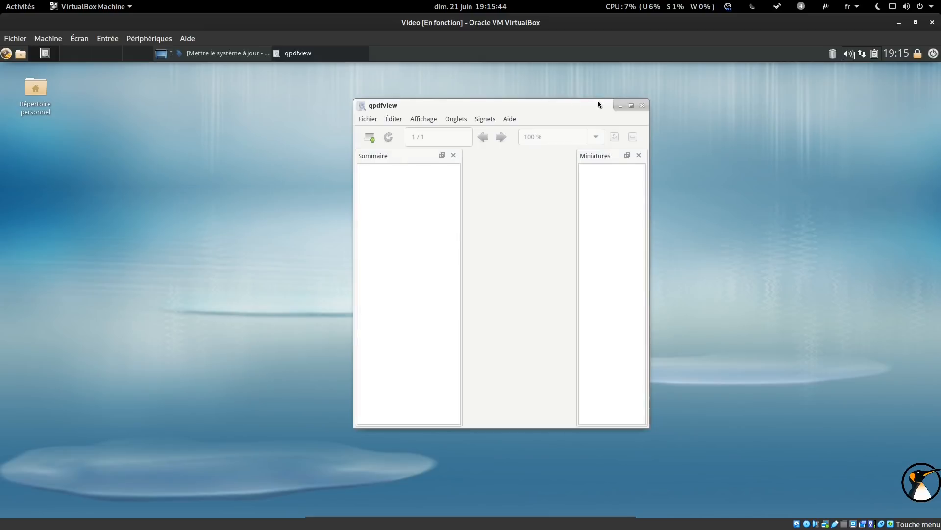
left_click(641, 106)
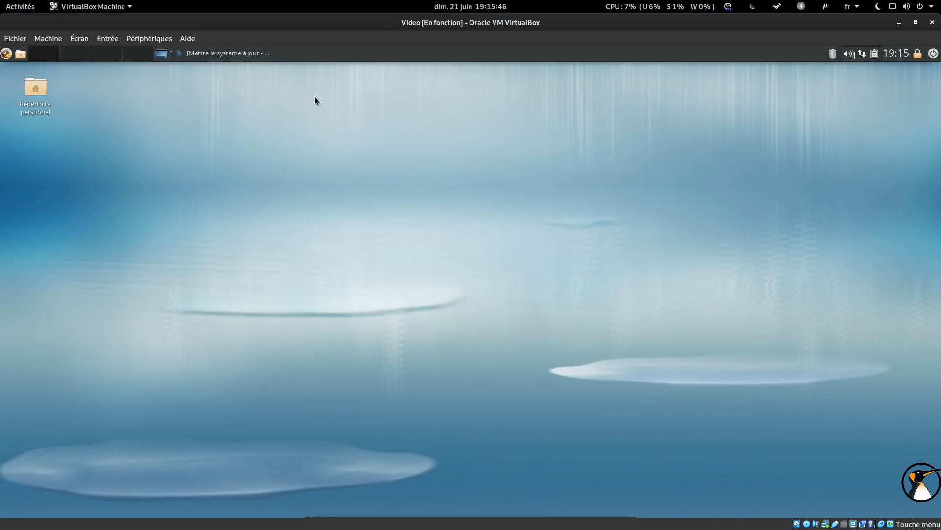
Launch the qBittorrent client and reposition its window on the desktop.
left_click(7, 53)
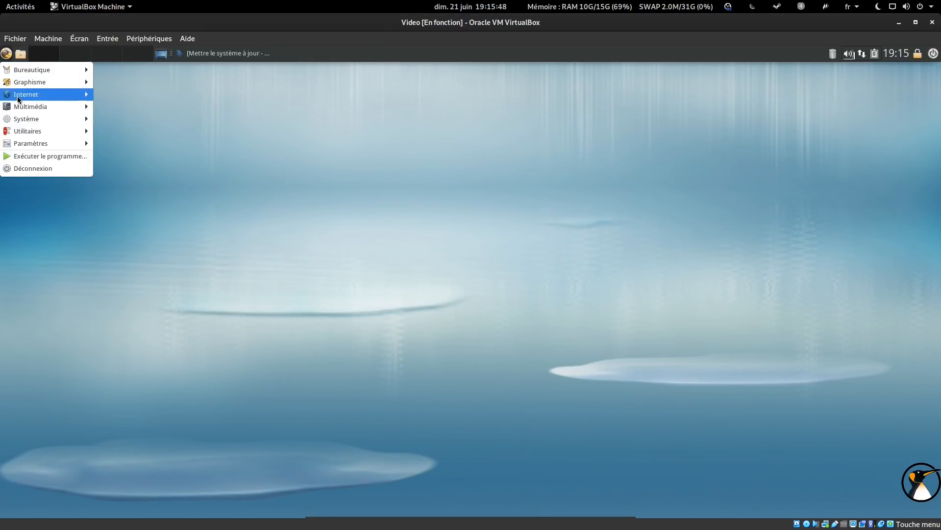
mouse_move(20, 96)
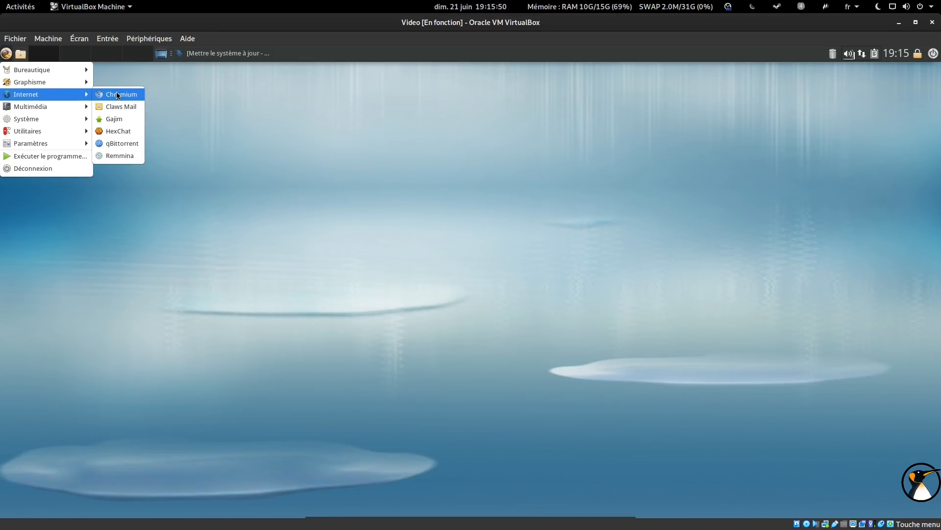
left_click(122, 143)
left_click_drag(326, 146, 308, 102)
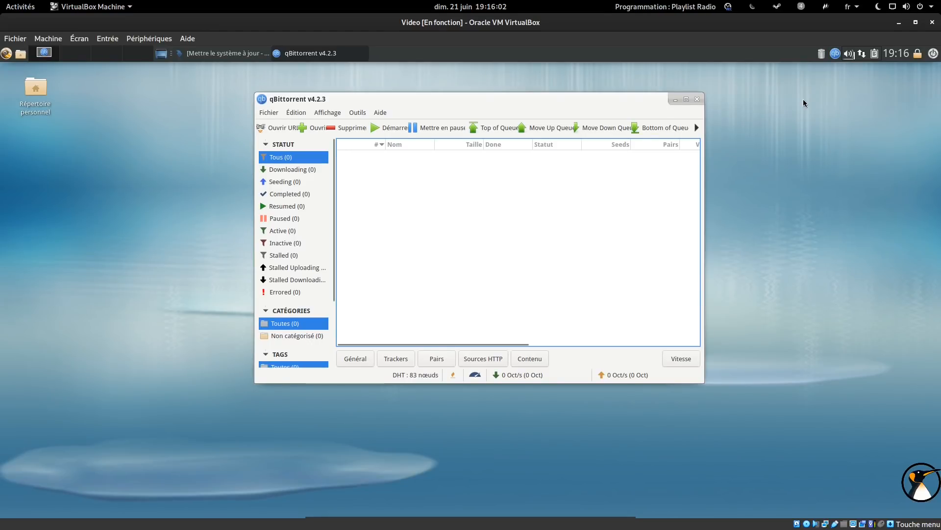
Quit qBittorrent, then launch the Remmina remote desktop client and dismiss its release news dialog.
left_click(264, 113)
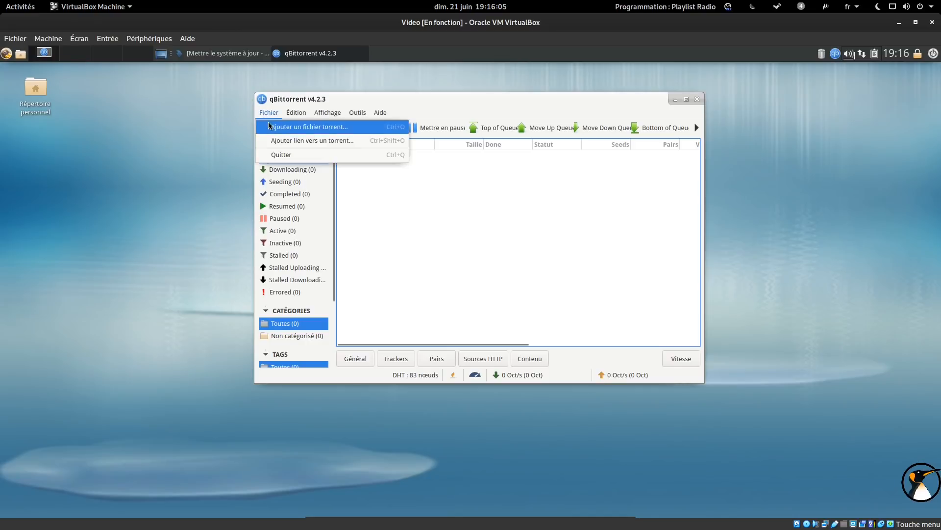
left_click(280, 156)
left_click(4, 53)
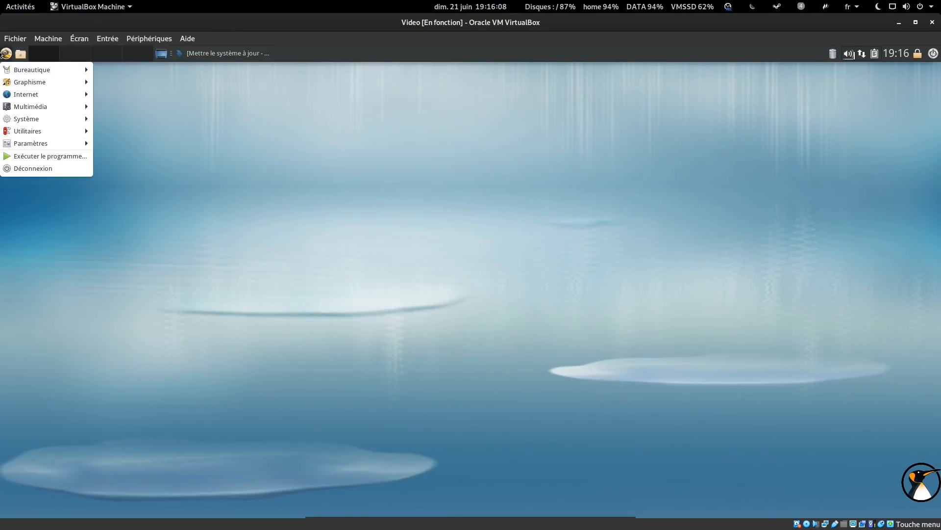
mouse_move(26, 107)
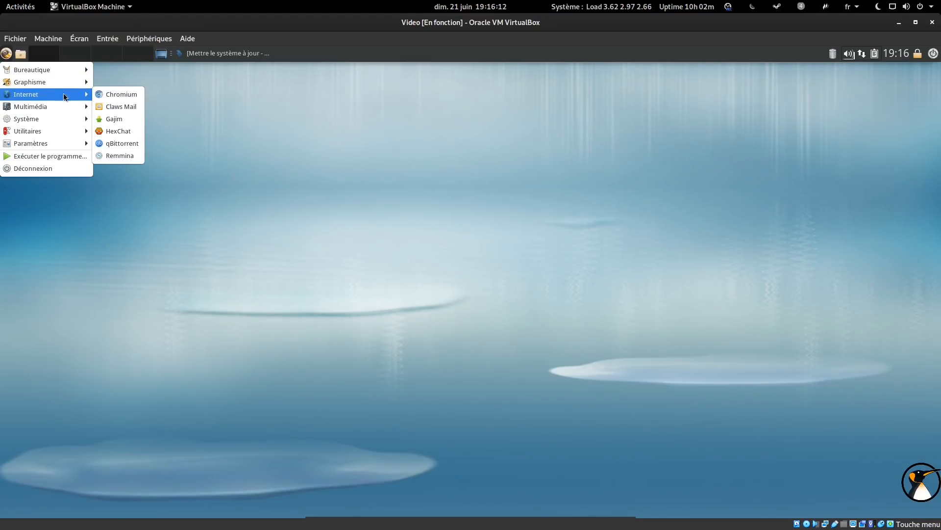
left_click(126, 157)
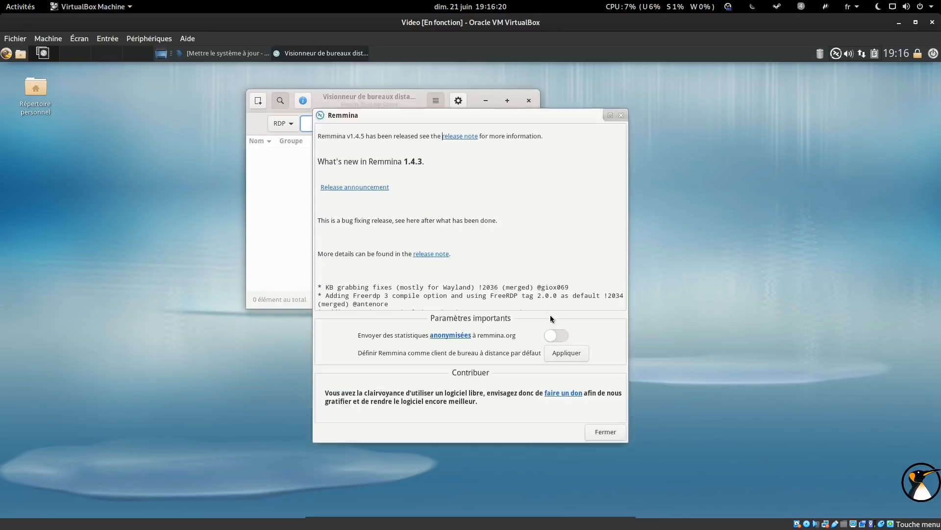
left_click(621, 116)
Look through Remmina's connection protocols, application options and about information, and close the program.
left_click(284, 124)
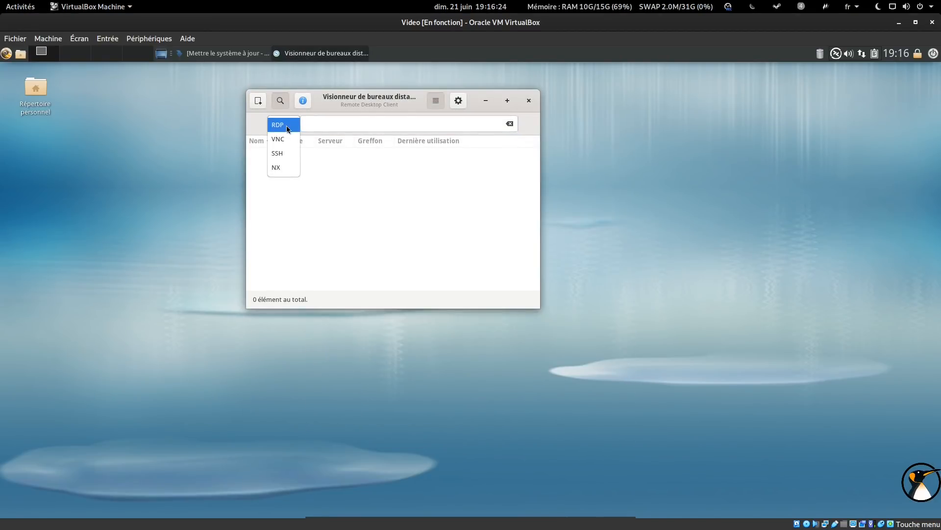
left_click(461, 103)
left_click(461, 103)
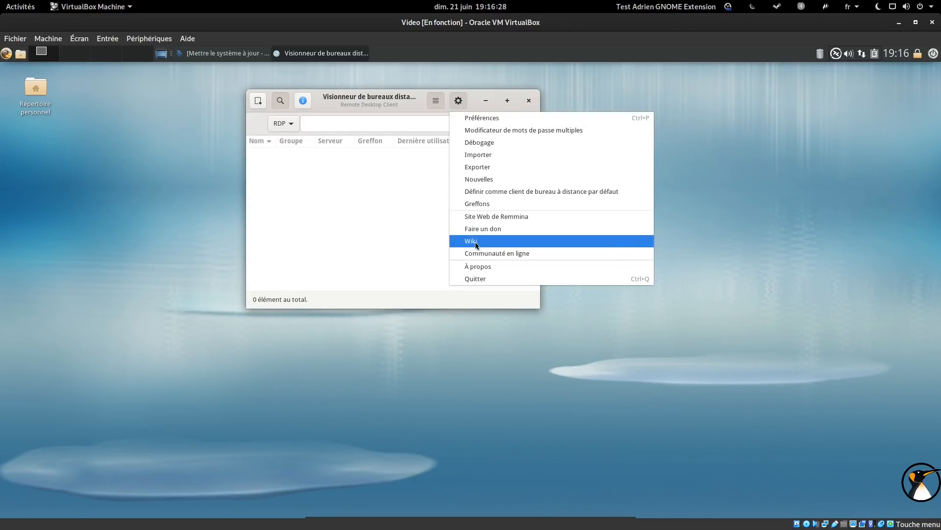
left_click(476, 267)
left_click(472, 300)
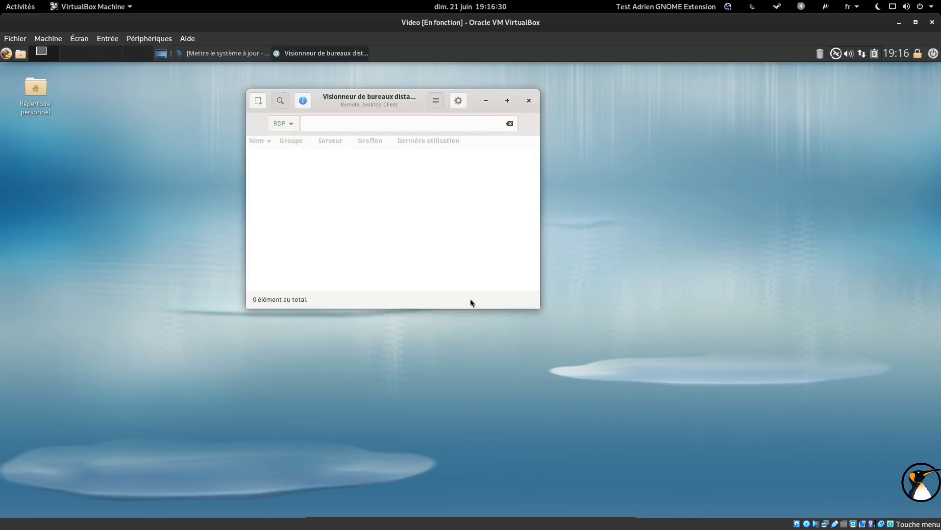
left_click(529, 101)
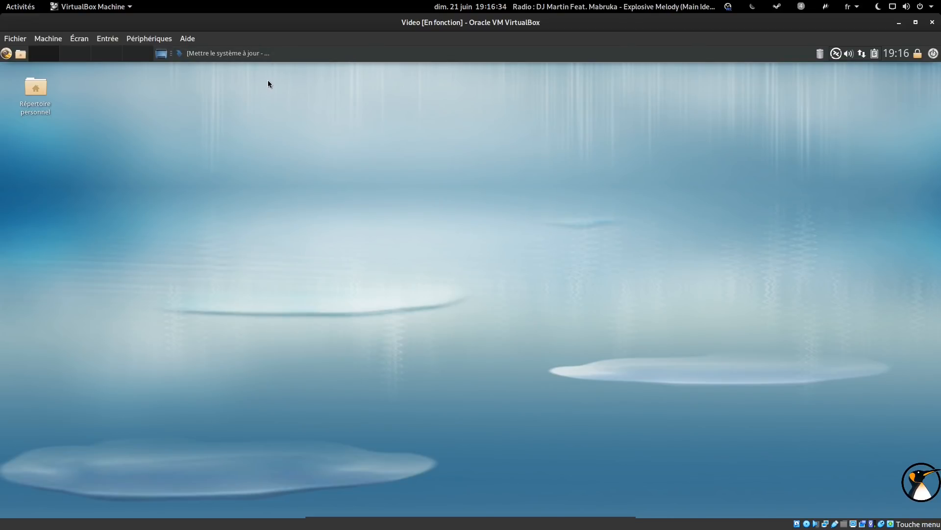
Launch the Chromium browser, check its ad blocker popup and maximize the window.
left_click(6, 54)
mouse_move(23, 93)
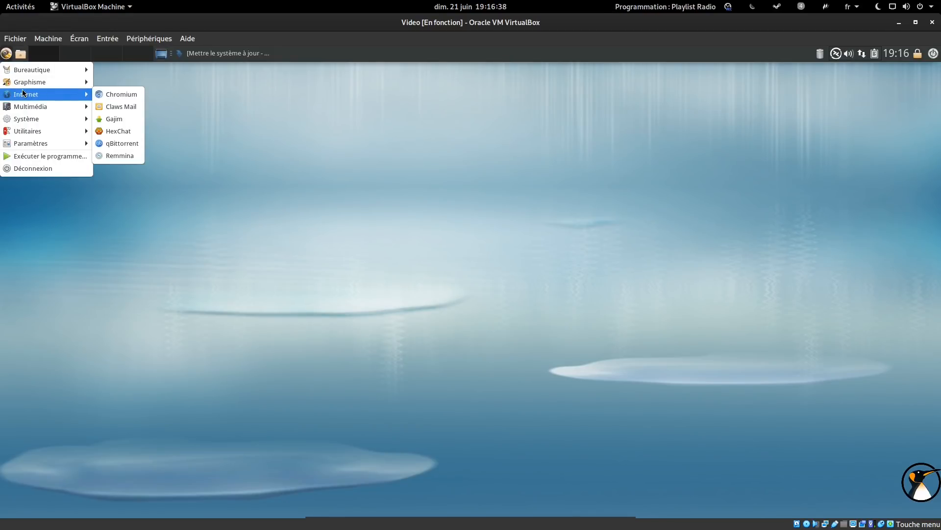
left_click(131, 94)
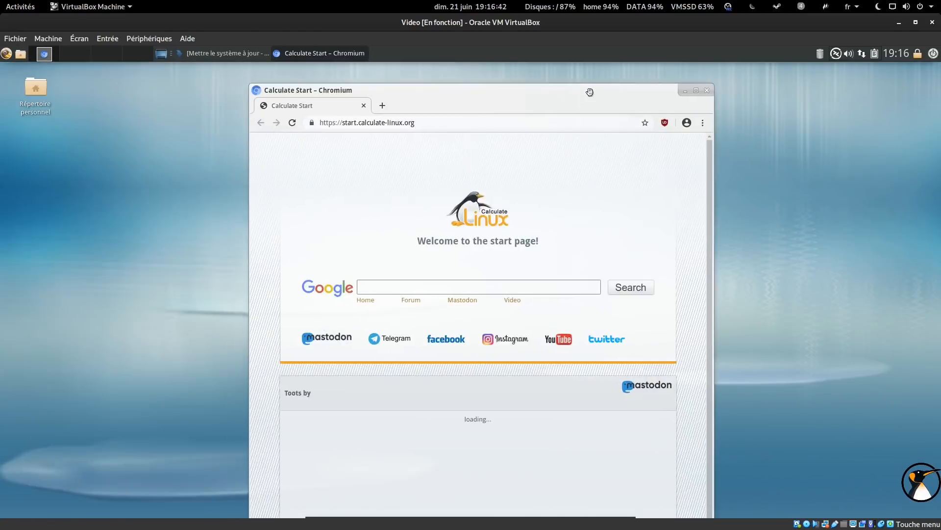
left_click_drag(590, 92, 603, 93)
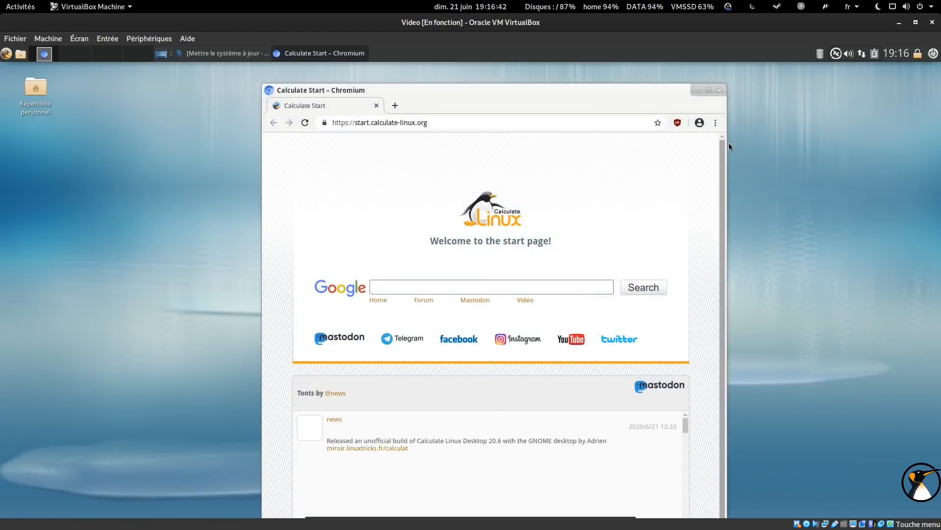
left_click(680, 124)
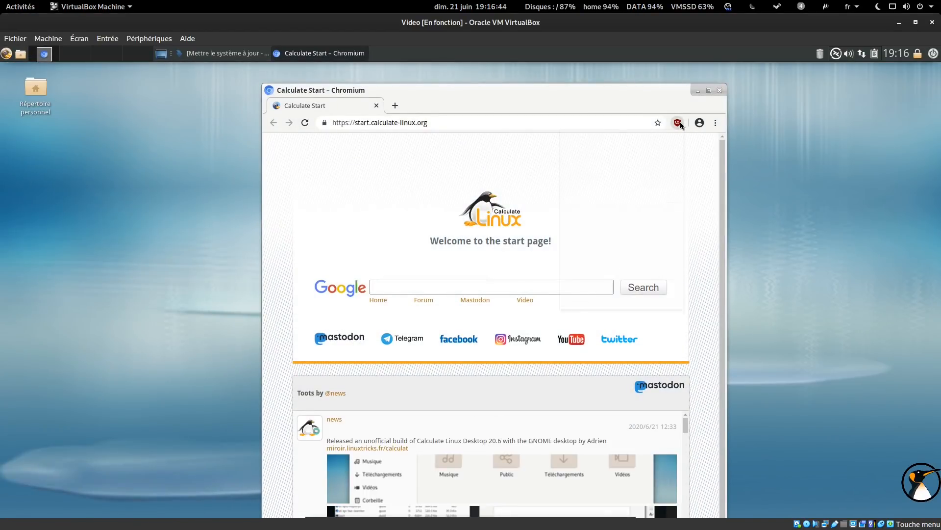
left_click(680, 123)
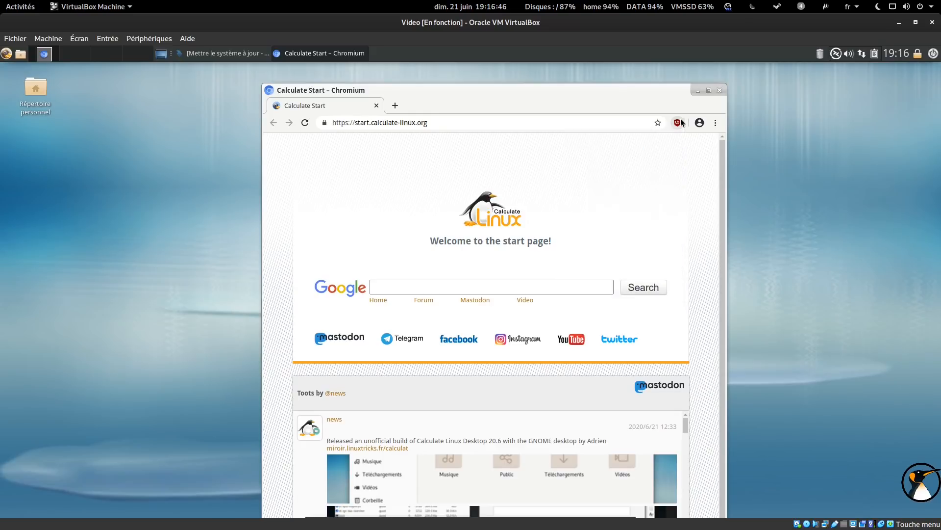
left_click(709, 90)
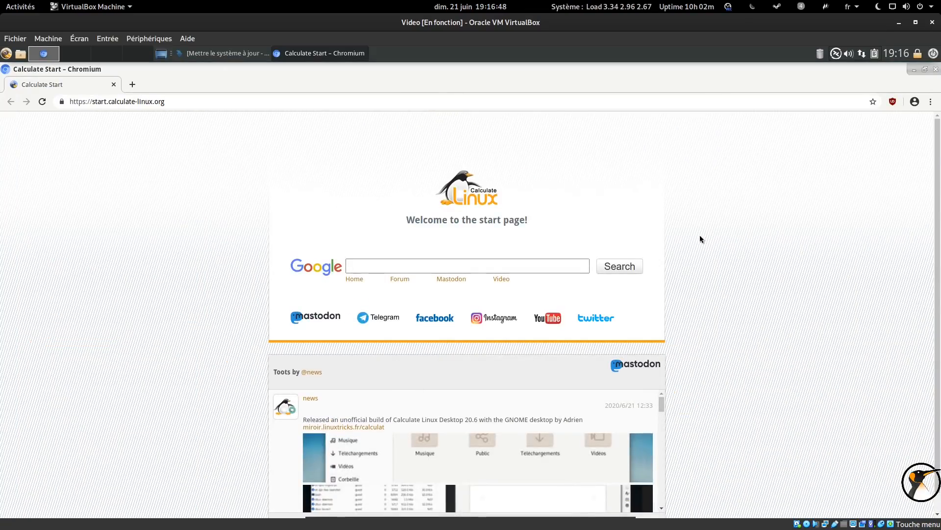
Look over the Calculate Linux start page and the uBlock Origin popup for that page.
scroll(729, 223, "down", 1)
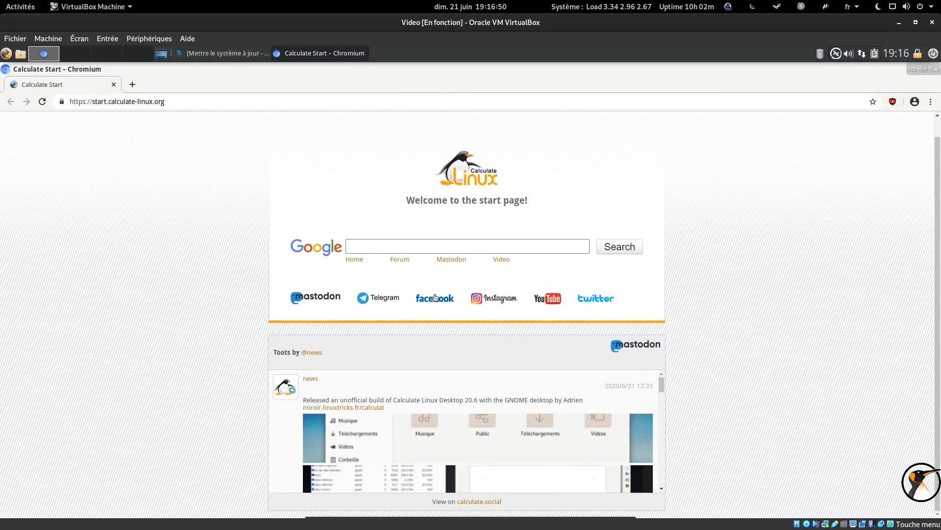
left_click(426, 243)
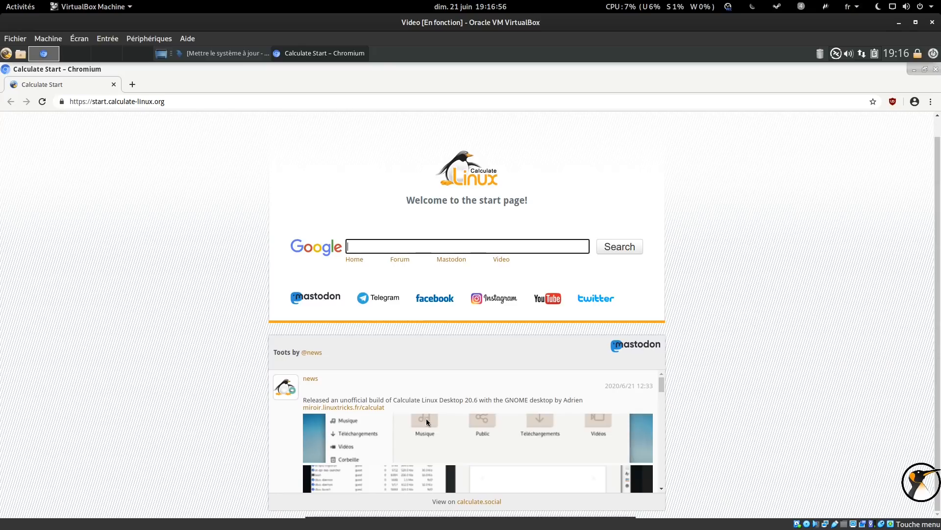
scroll(425, 413, "down", 1)
scroll(426, 413, "up", 1)
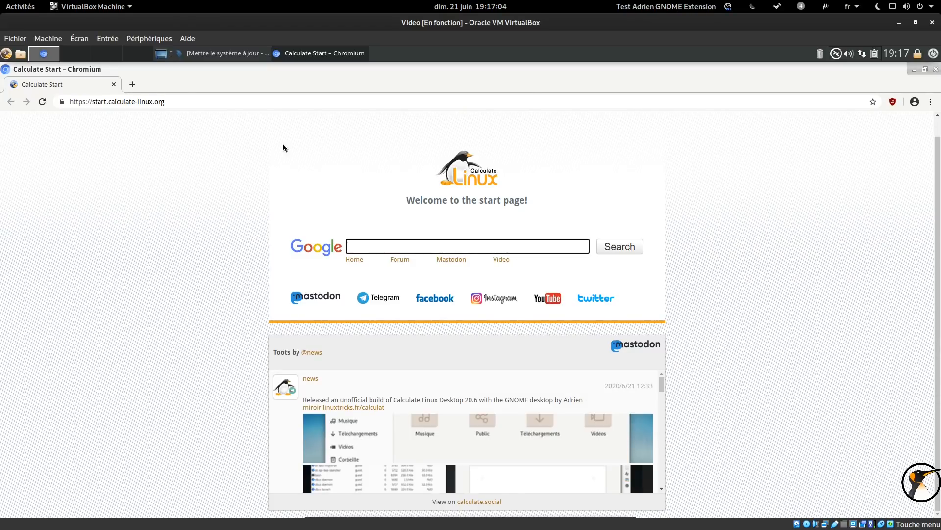
left_click(893, 102)
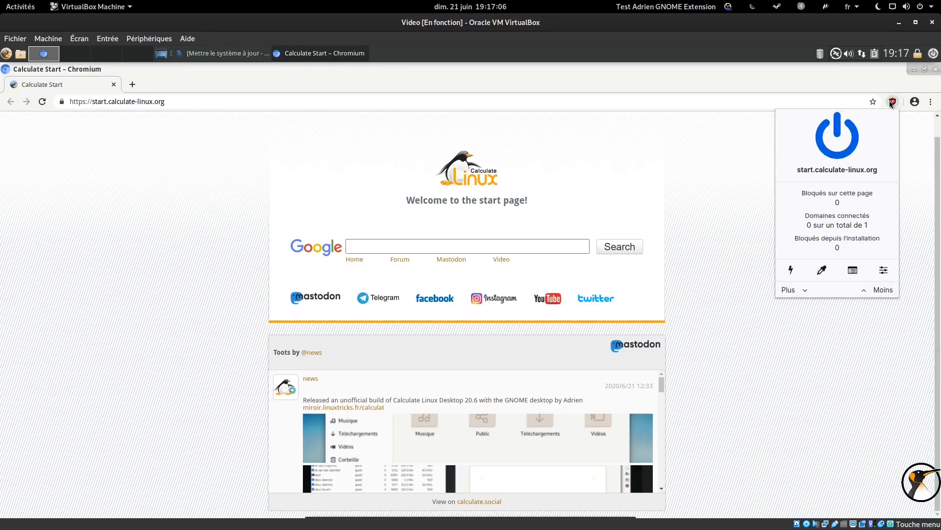
left_click(892, 102)
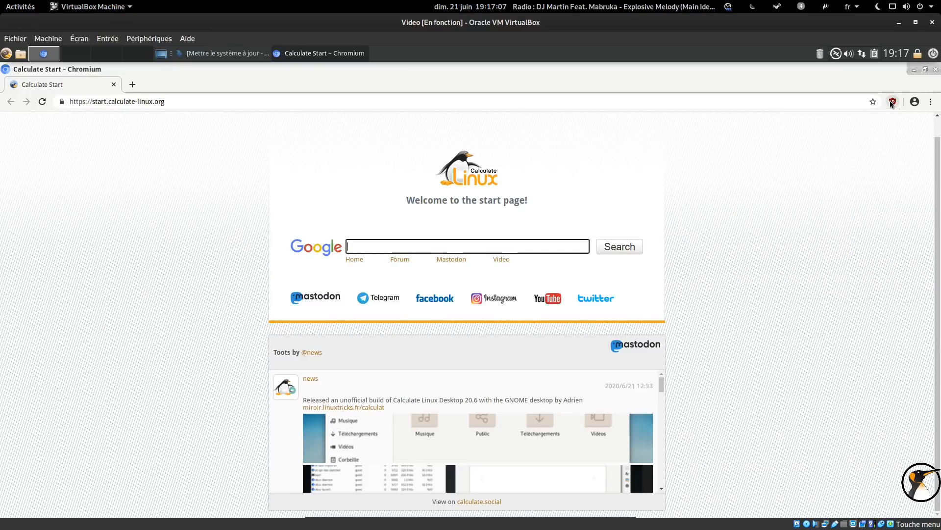
View Chromium's version information and installed extensions, close both tabs and close the browser.
left_click(930, 102)
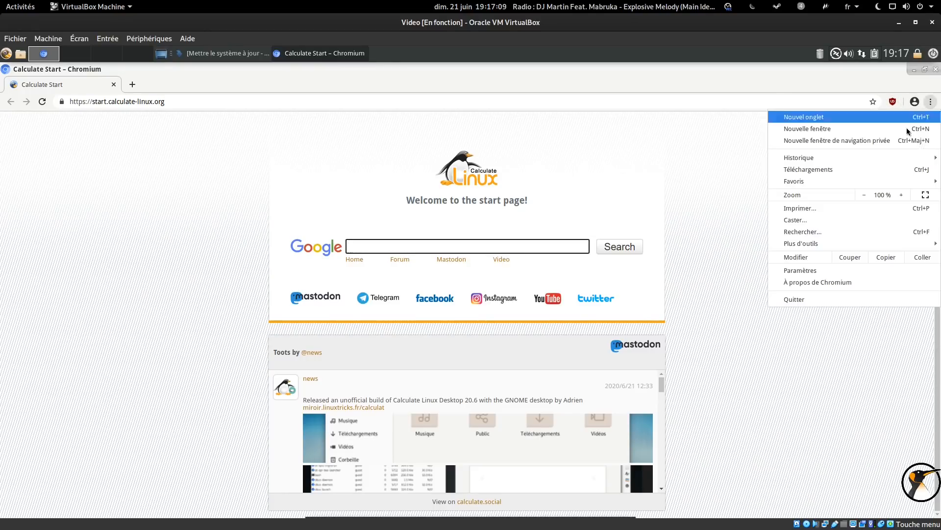
left_click(830, 283)
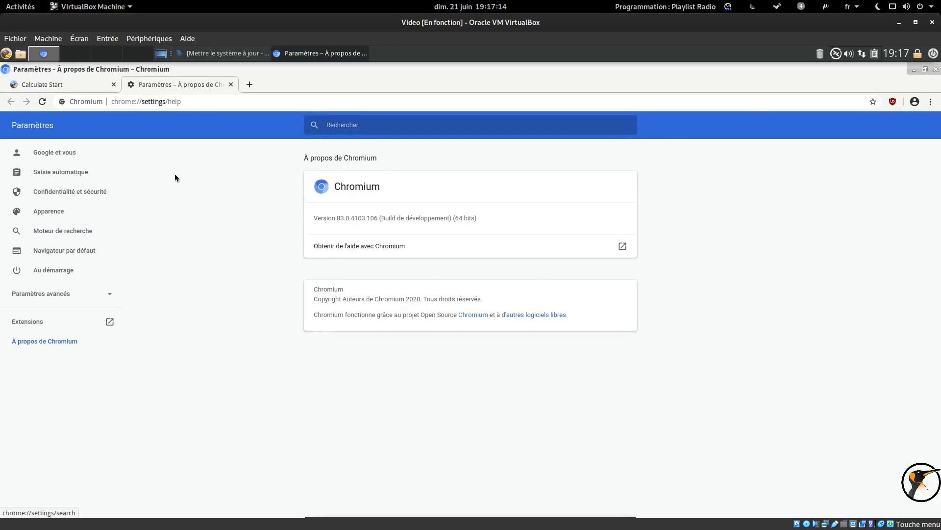
left_click(930, 102)
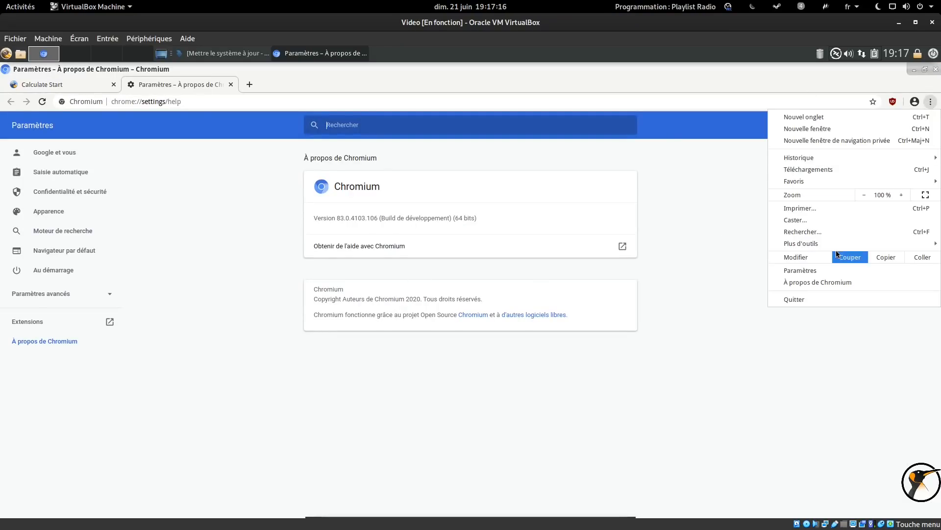
mouse_move(817, 244)
left_click(704, 283)
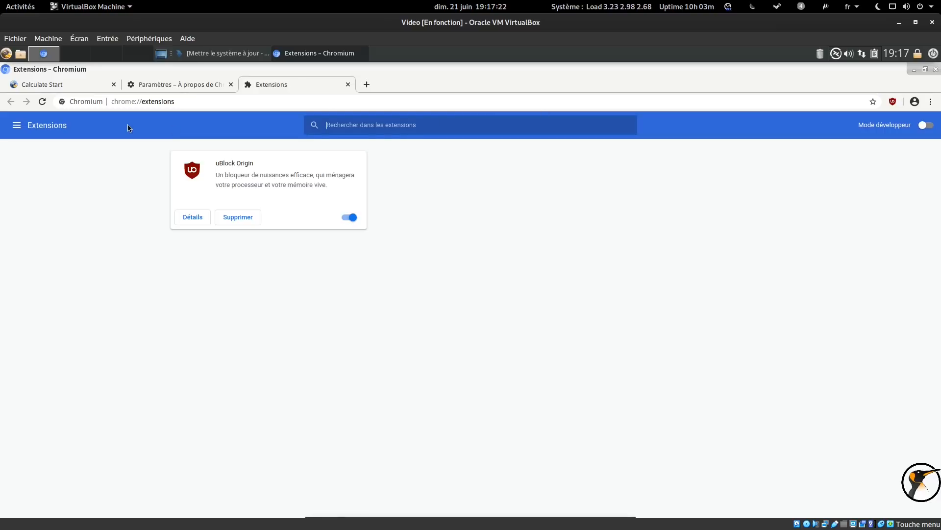
left_click(348, 84)
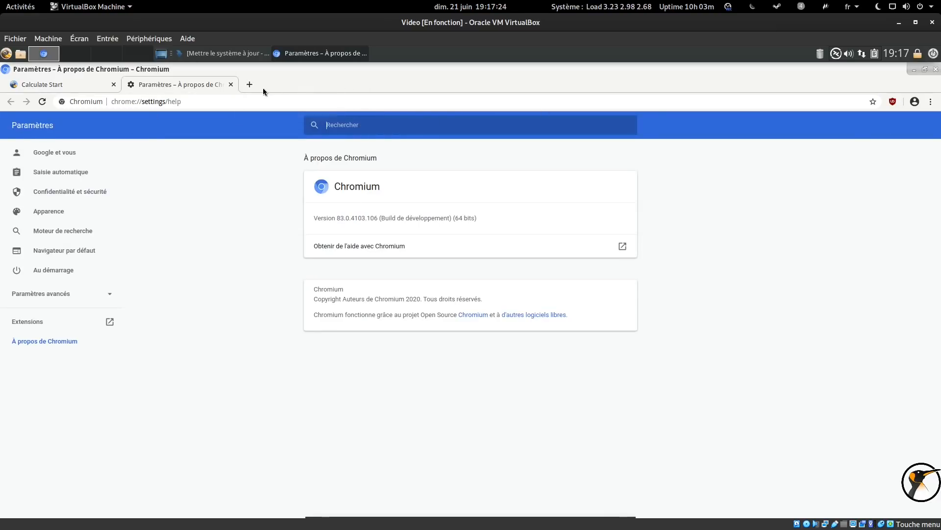
left_click(232, 84)
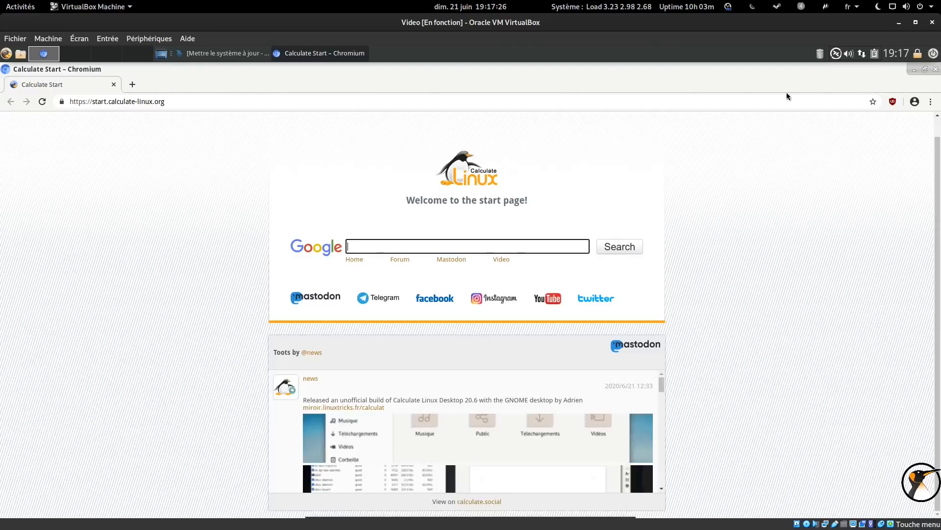
left_click(935, 69)
Launch the Clementine music player and the SMPlayer video player from the multimedia applications.
left_click(6, 53)
mouse_move(22, 96)
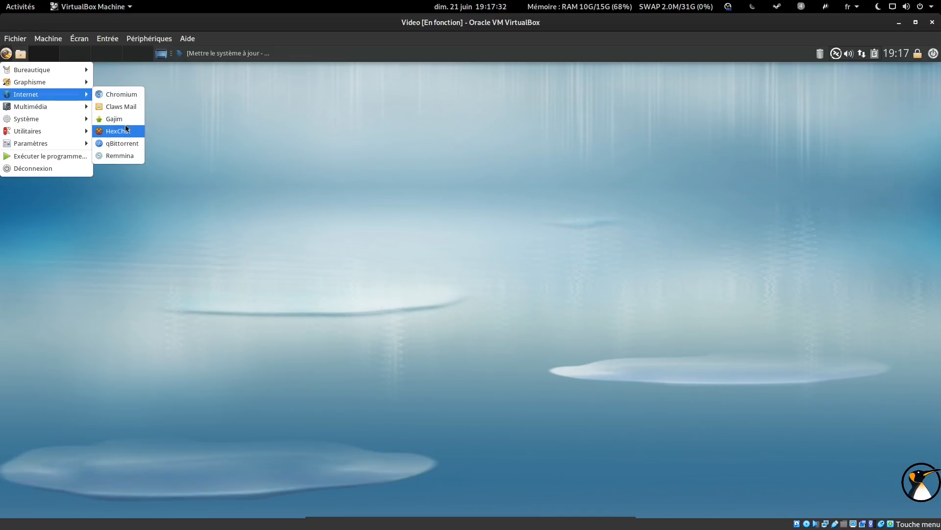
mouse_move(62, 107)
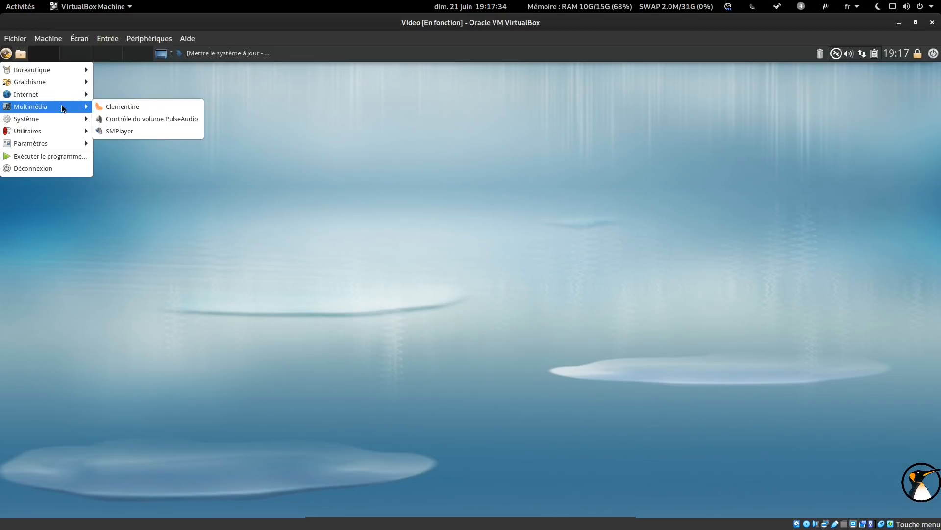
left_click(110, 107)
left_click(6, 53)
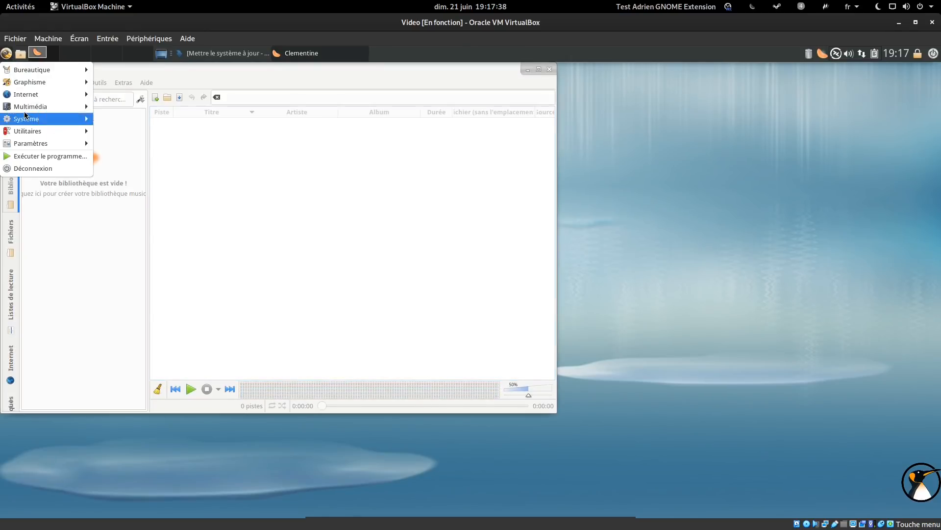
mouse_move(49, 107)
left_click(158, 131)
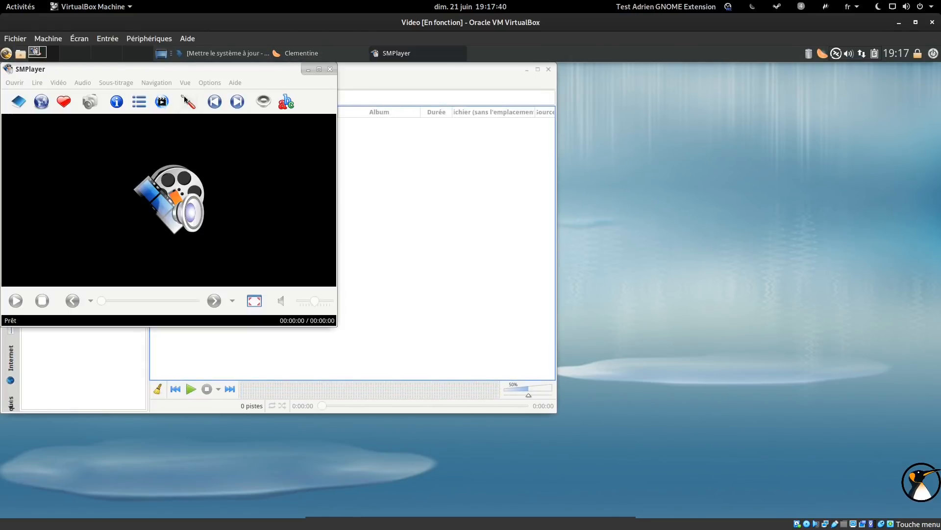
Arrange the Clementine and SMPlayer windows side by side on the desktop.
left_click_drag(187, 72, 695, 112)
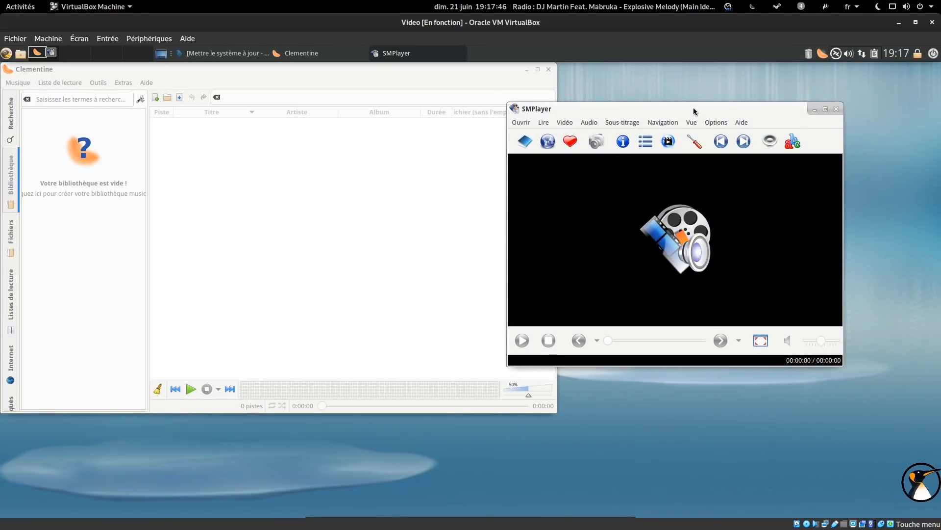
left_click_drag(564, 110, 621, 90)
left_click_drag(343, 64, 352, 89)
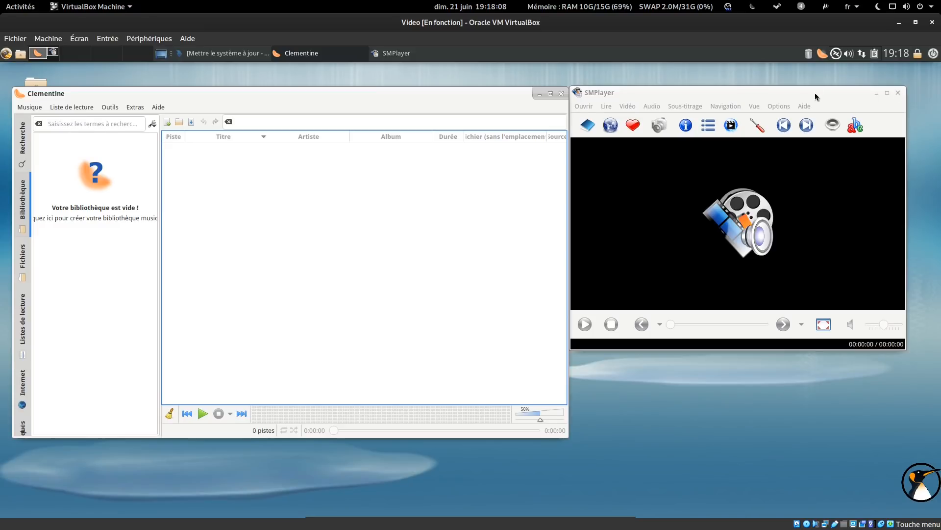
View SMPlayer's about information, dismiss it and close SMPlayer.
left_click(805, 106)
left_click(800, 190)
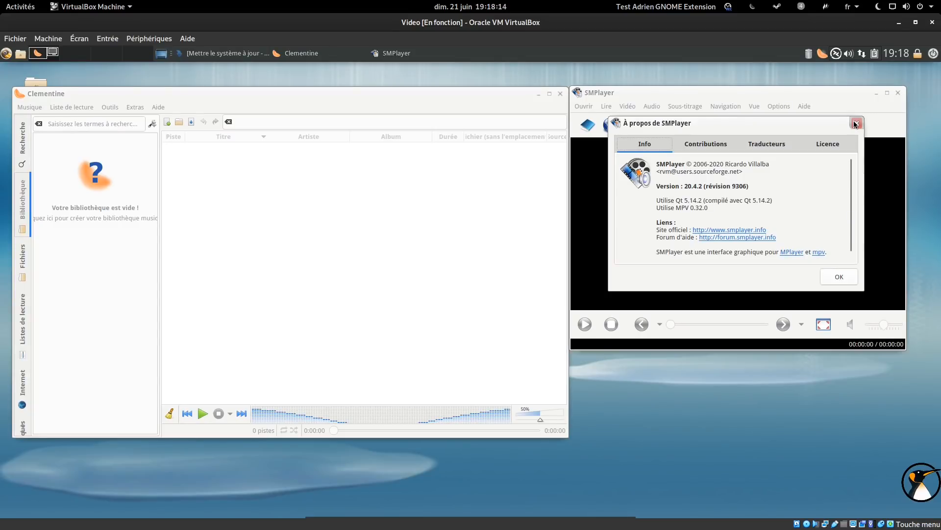
left_click(855, 124)
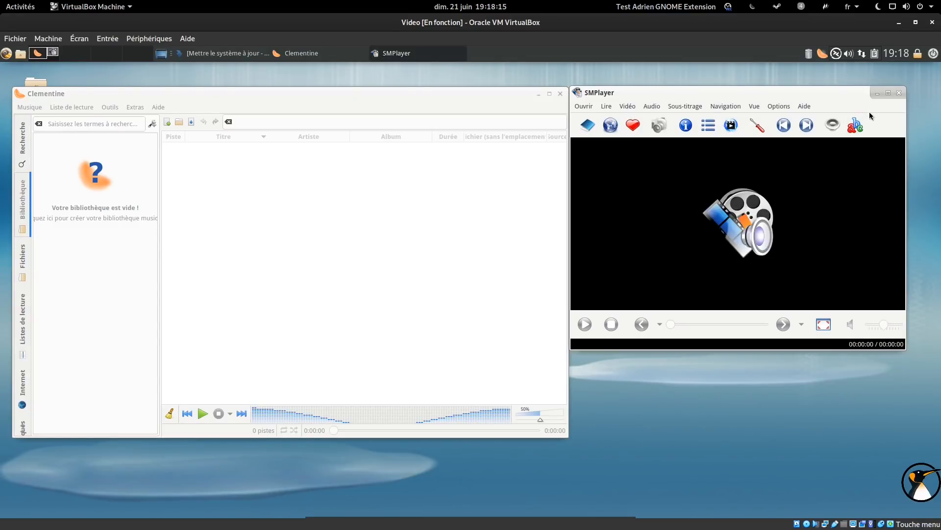
left_click(899, 94)
Move the Clementine window towards the middle of the desktop, then view and dismiss its about information.
left_click_drag(91, 95, 321, 106)
left_click(391, 119)
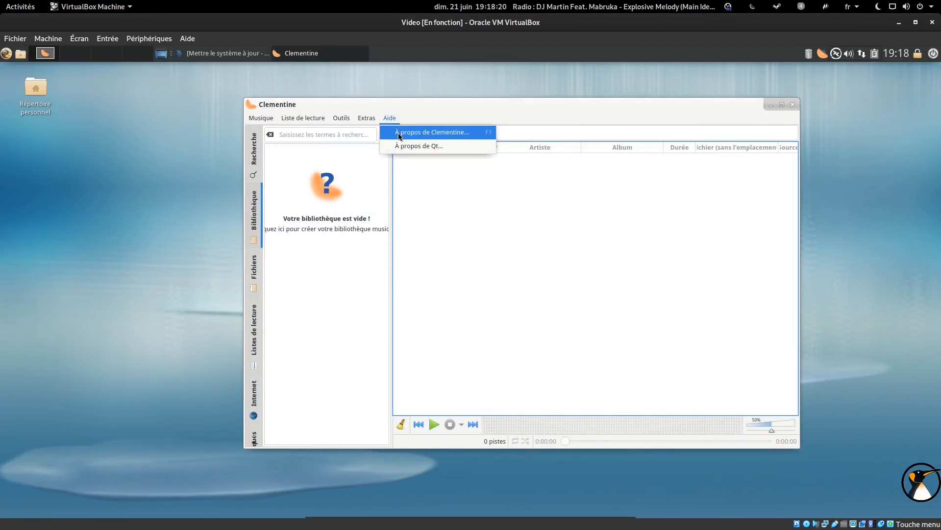
left_click(400, 133)
left_click(619, 153)
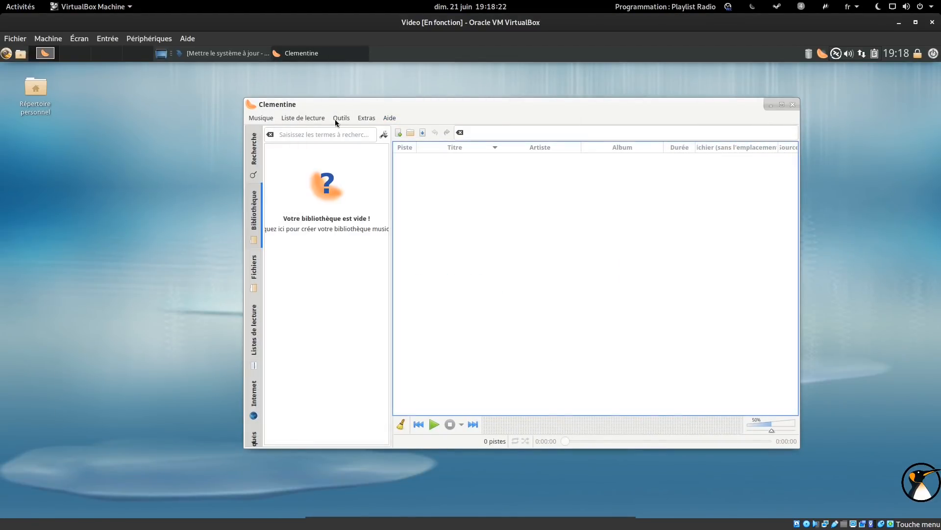
View Clementine's information about Qt, dismiss it and quit Clementine.
left_click(389, 119)
left_click(395, 145)
left_click_drag(392, 143, 441, 159)
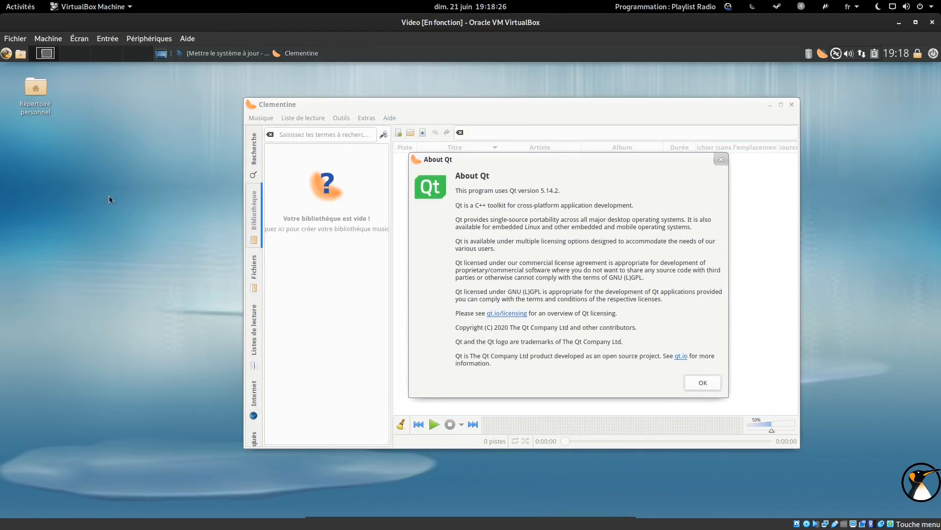
left_click(696, 381)
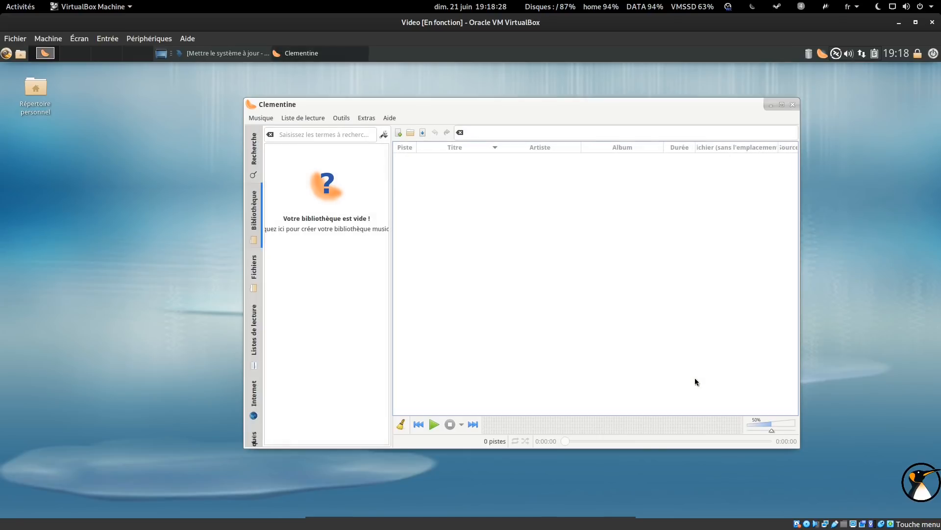
left_click(268, 122)
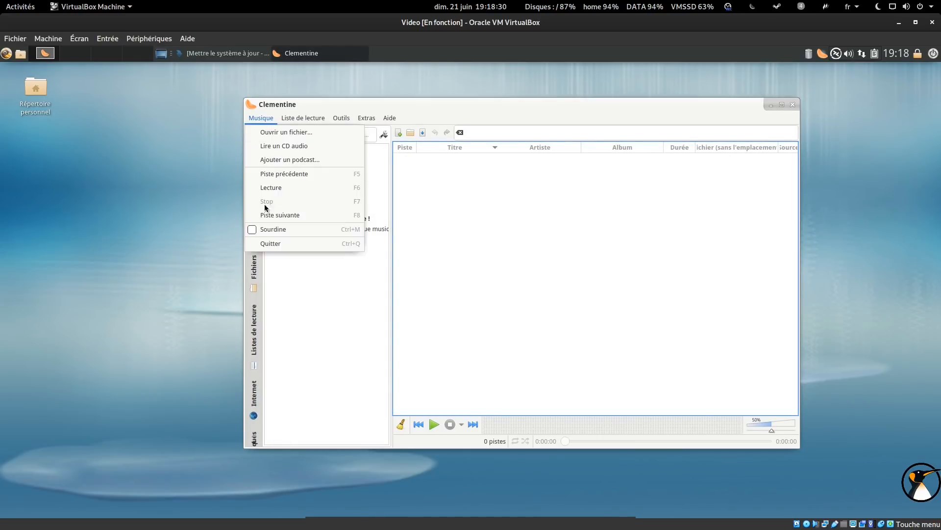
left_click(265, 244)
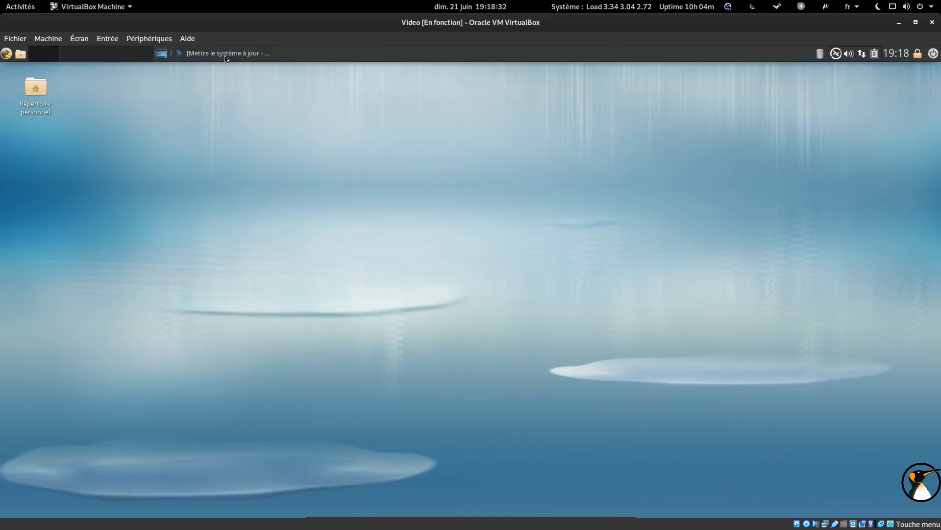
Launch CPU-X from the system applications and run it as superuser, authenticating with the account password.
left_click(5, 53)
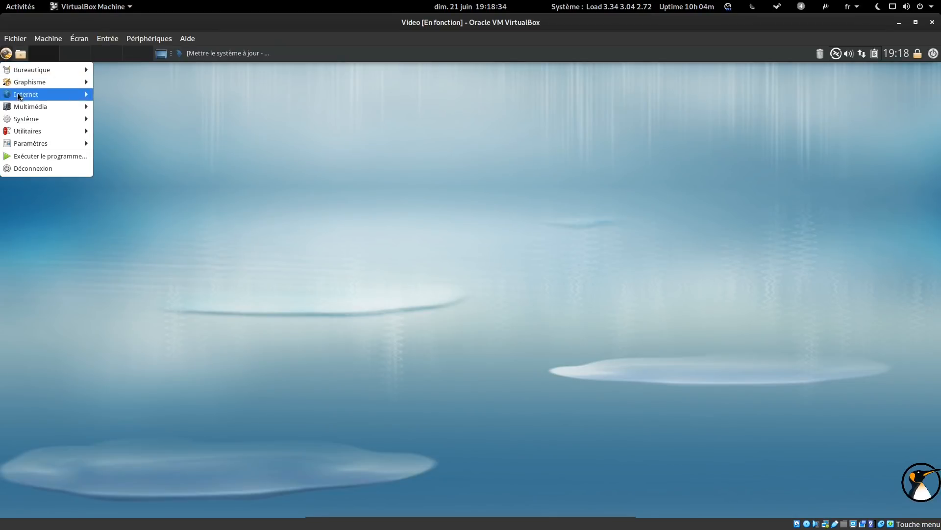
mouse_move(31, 117)
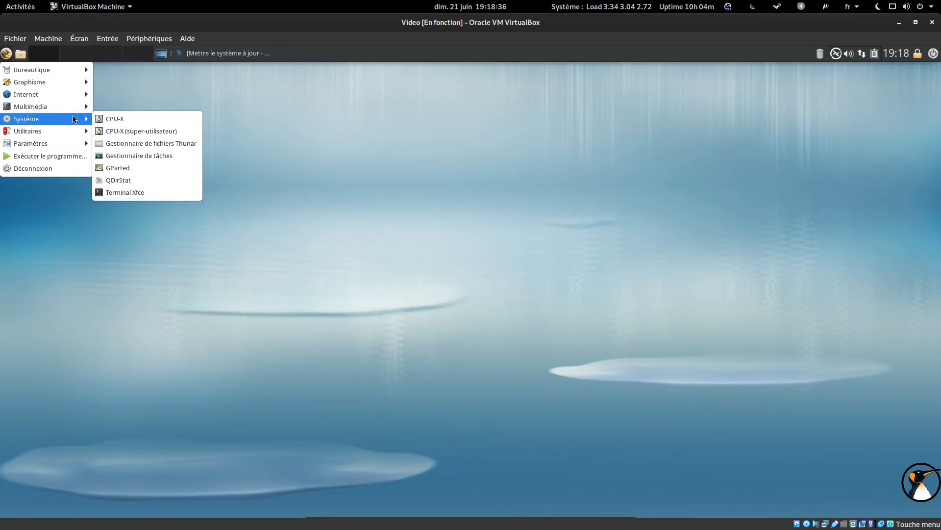
left_click(123, 120)
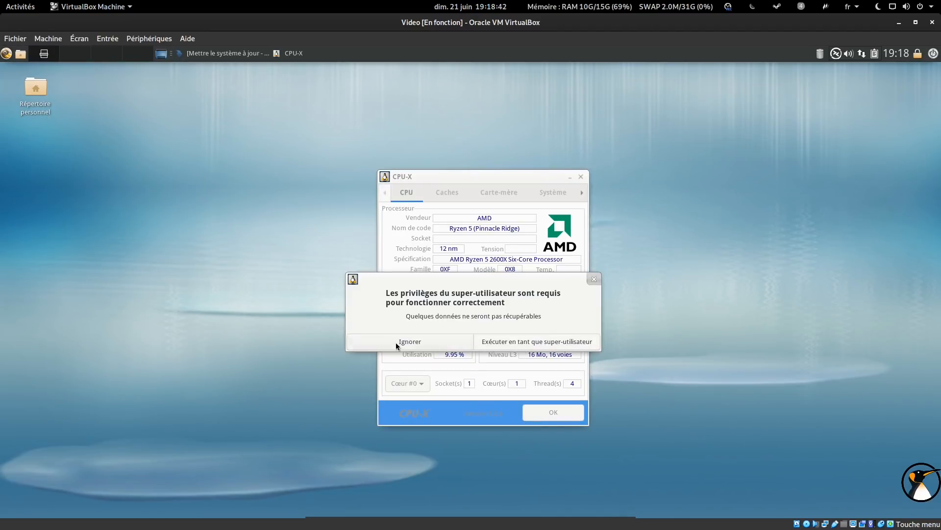
left_click(514, 342)
type("•")
key("Return")
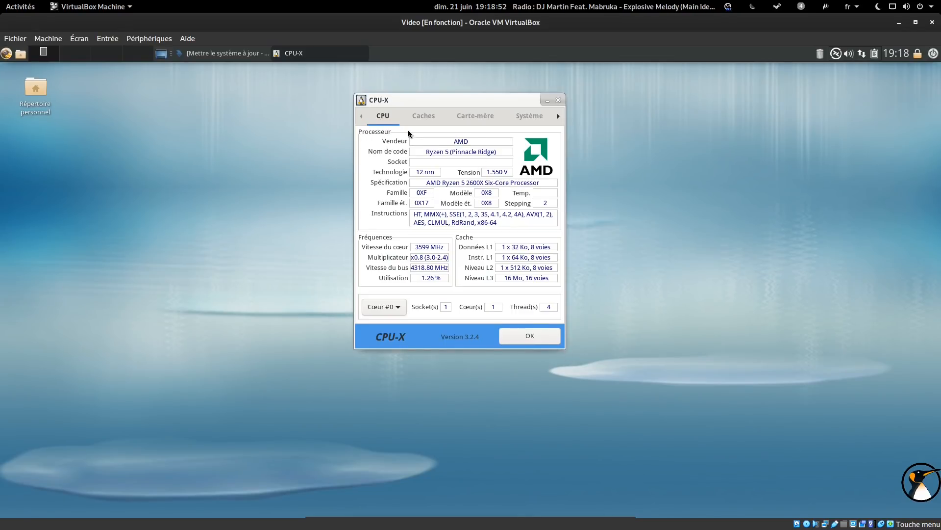
Look through CPU-X's cache, motherboard, system, graphics, benchmark and about information, and close CPU-X.
left_click(420, 119)
left_click(467, 118)
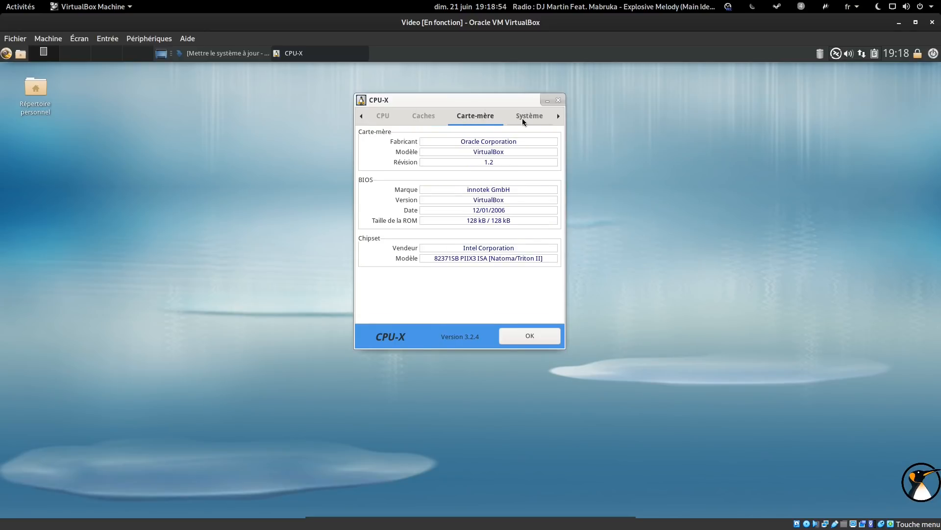
left_click(530, 117)
left_click(558, 116)
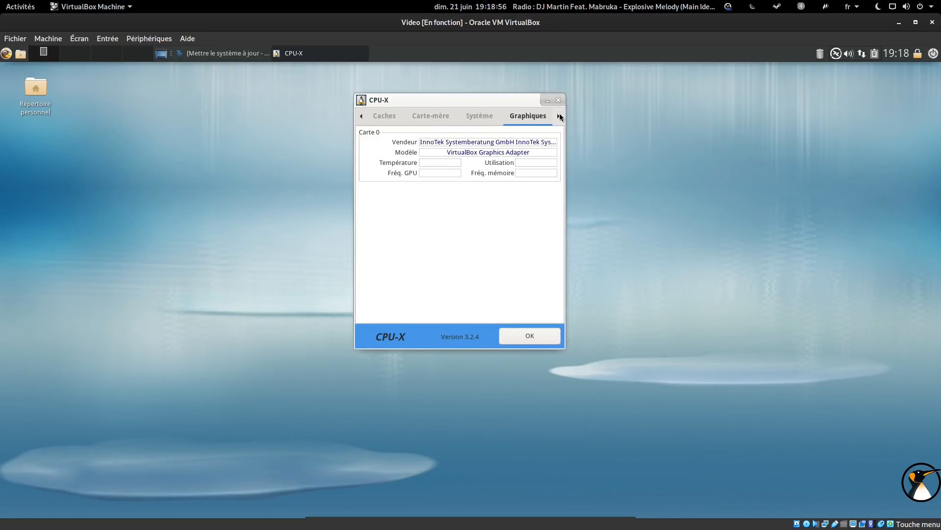
left_click(559, 116)
left_click(559, 116)
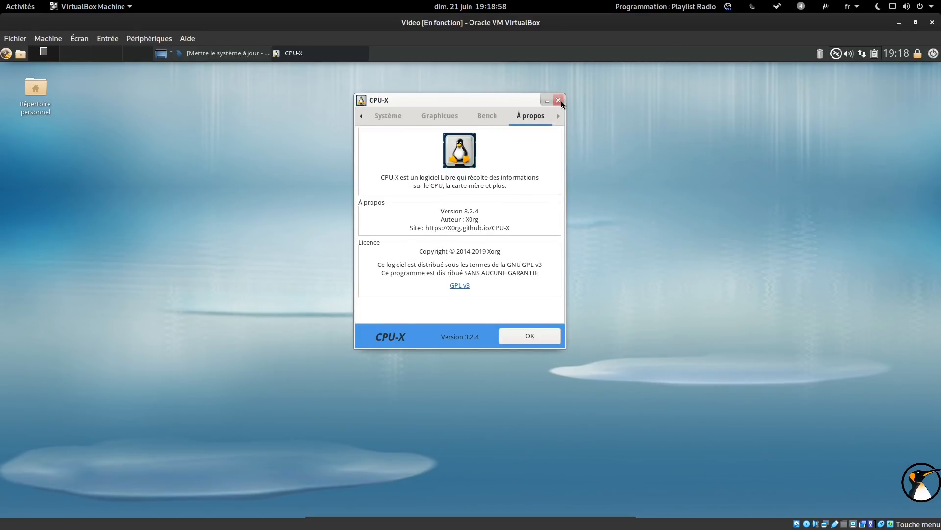
left_click(558, 101)
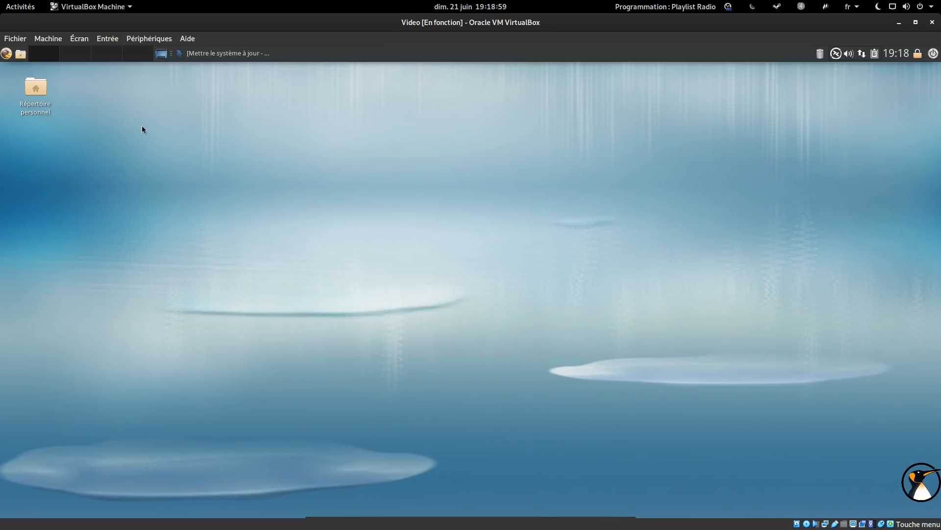
Browse the bundled utilities and settings, open the printing configuration and unlock it with the root password.
left_click(6, 53)
mouse_move(37, 122)
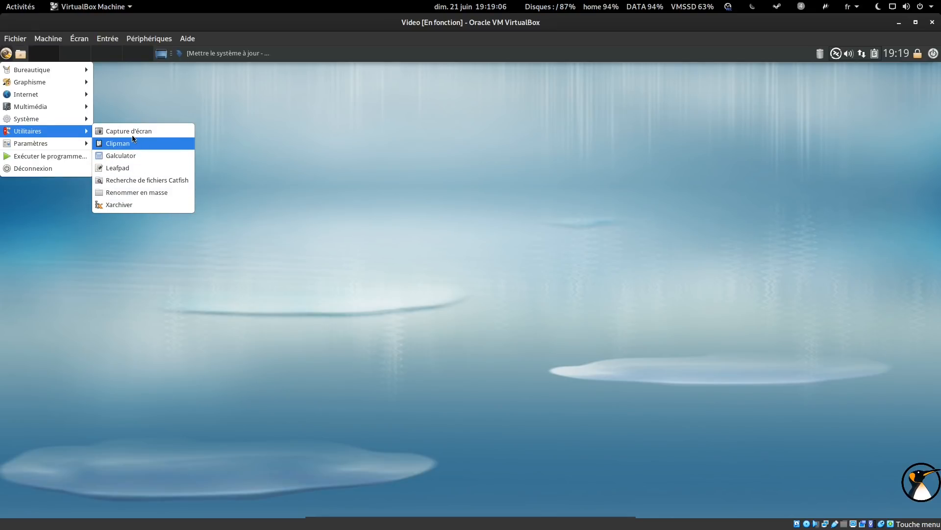
mouse_move(84, 143)
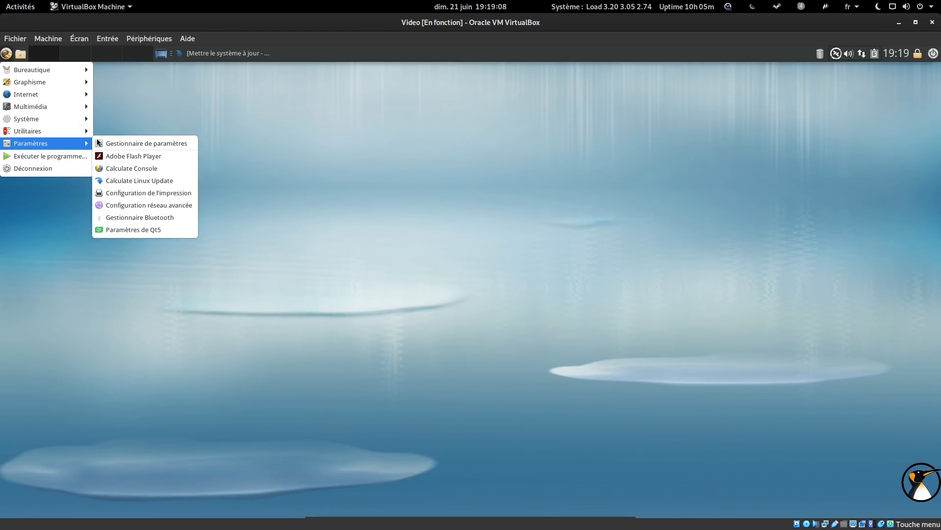
left_click(144, 196)
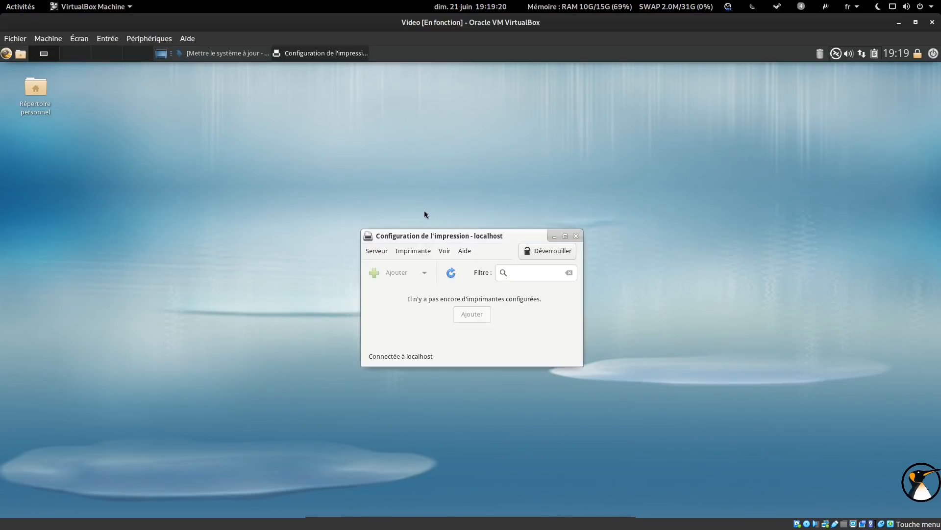
left_click(528, 256)
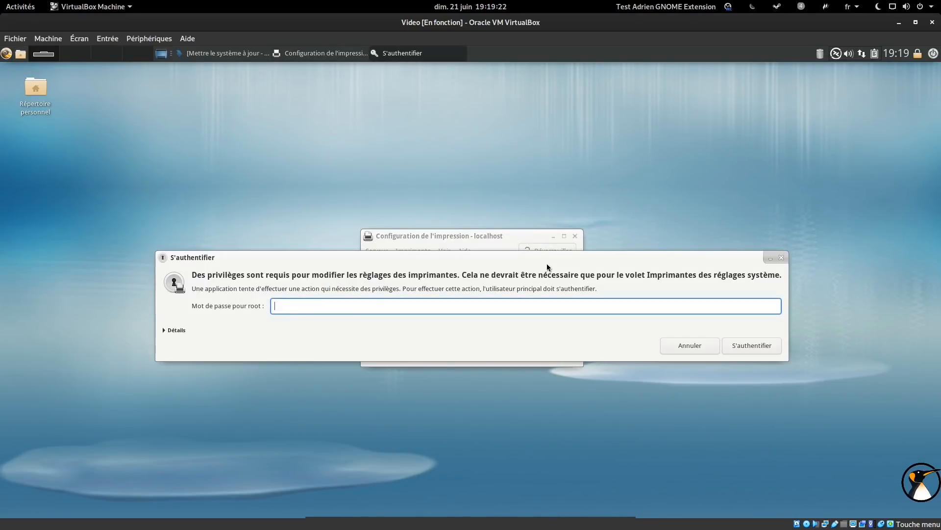
type("x")
key("Return")
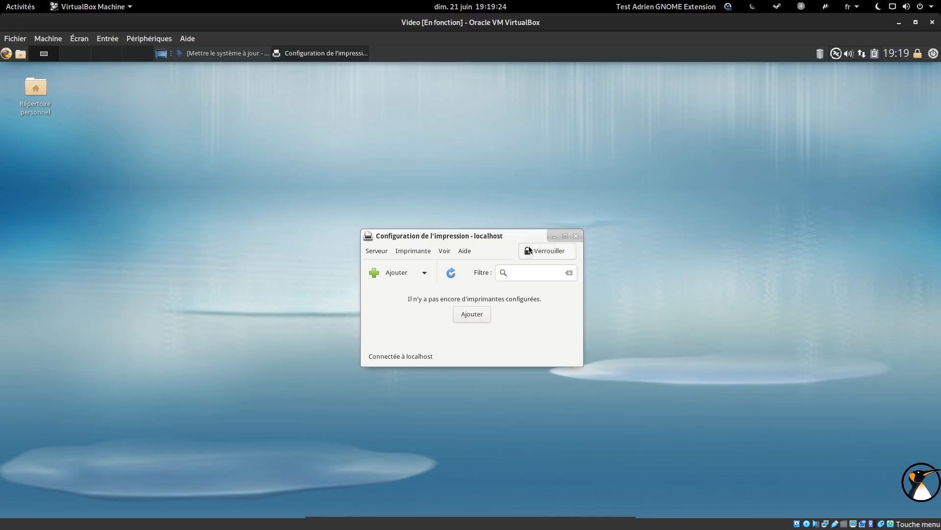
Examine the network search options for a new printer, cancel adding it and quit the printing configuration.
left_click_drag(519, 236, 531, 143)
left_click(485, 227)
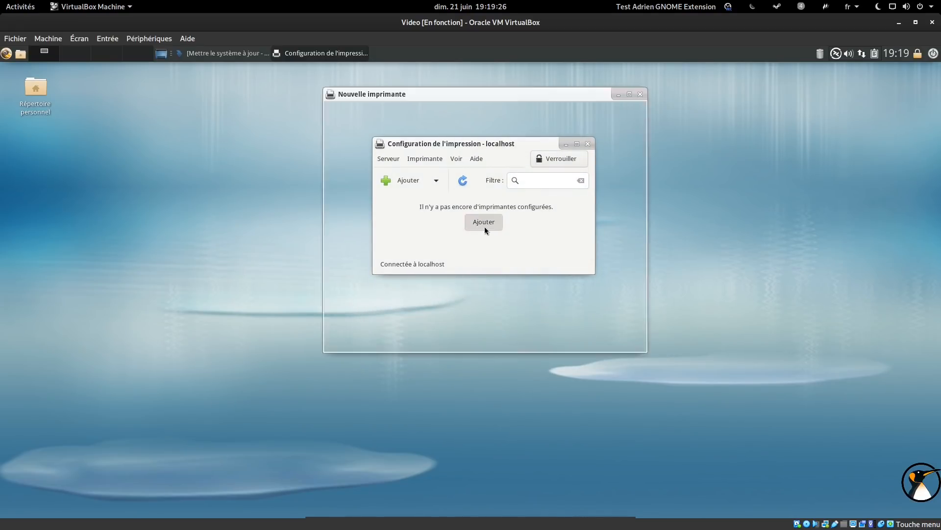
left_click(336, 152)
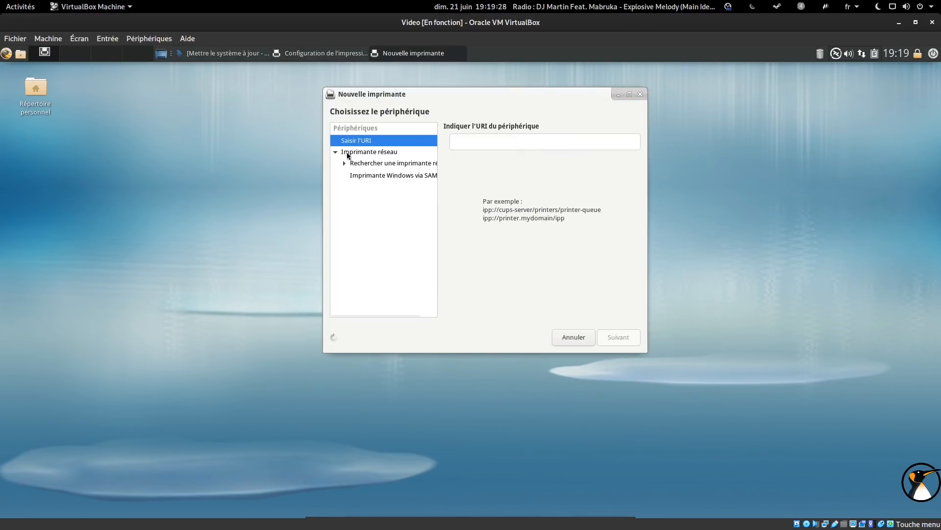
left_click(347, 163)
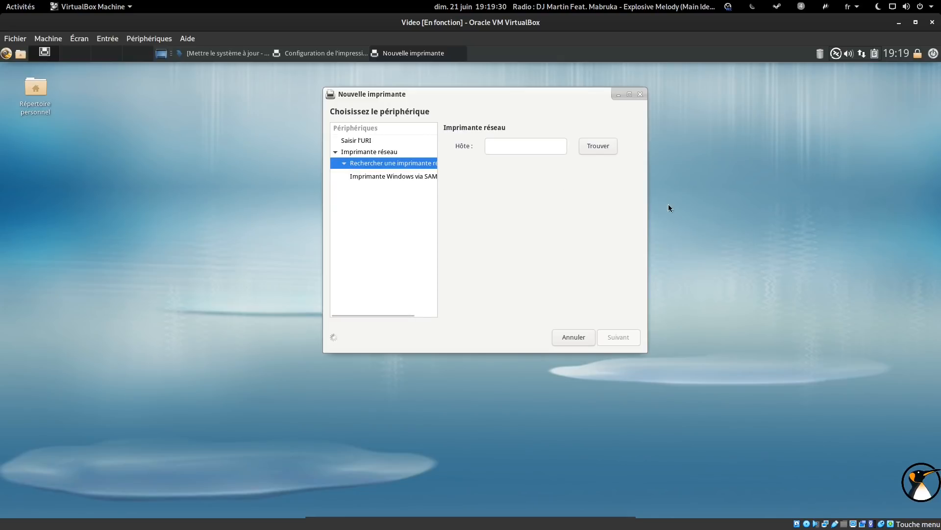
left_click(506, 142)
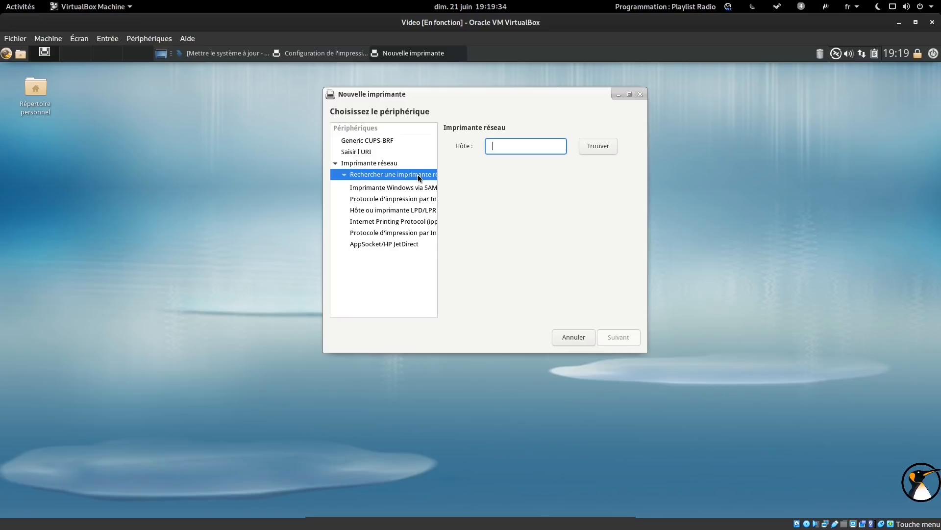
left_click(571, 337)
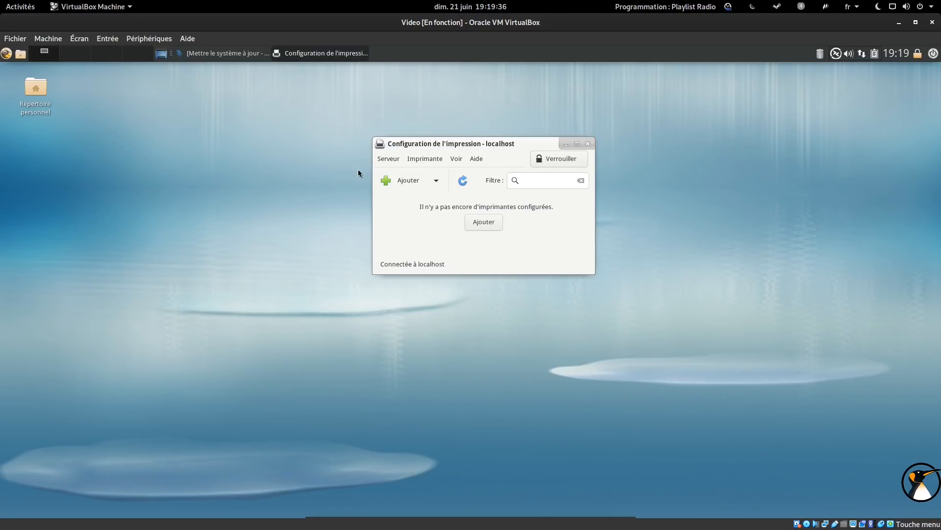
left_click(386, 160)
left_click(388, 211)
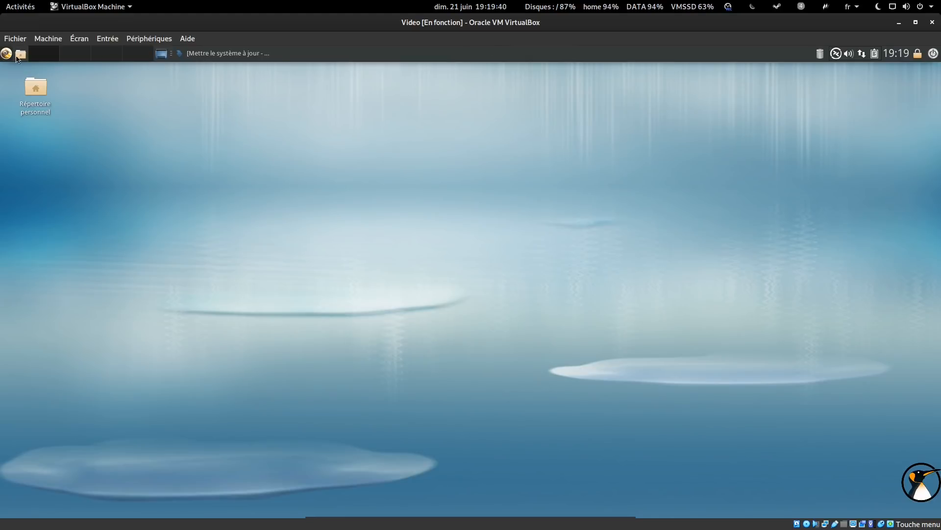
Bring back the minimised system update window and accept installing the kernel package calculate-sources-5.4.45.
left_click(267, 54)
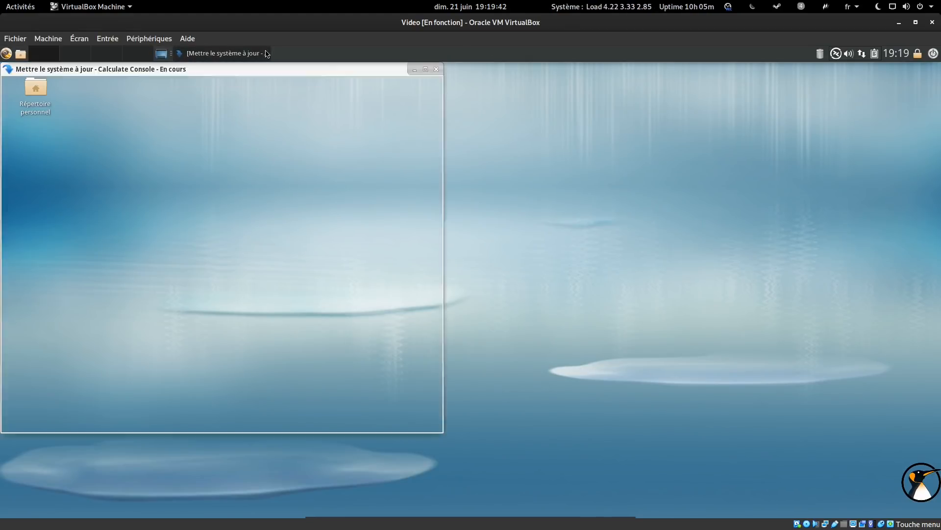
left_click_drag(241, 70, 628, 81)
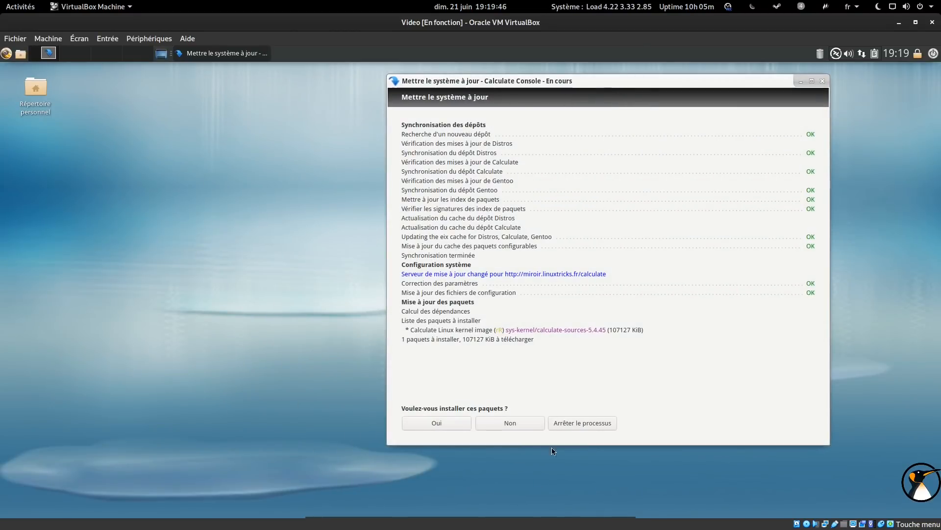
left_click(421, 424)
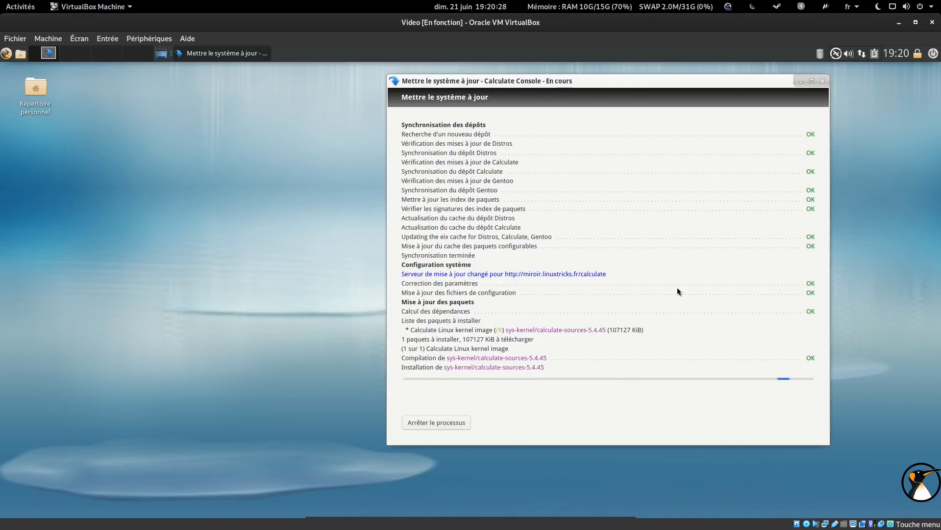
Reposition the running system update window near the middle of the desktop.
left_click_drag(607, 78, 699, 72)
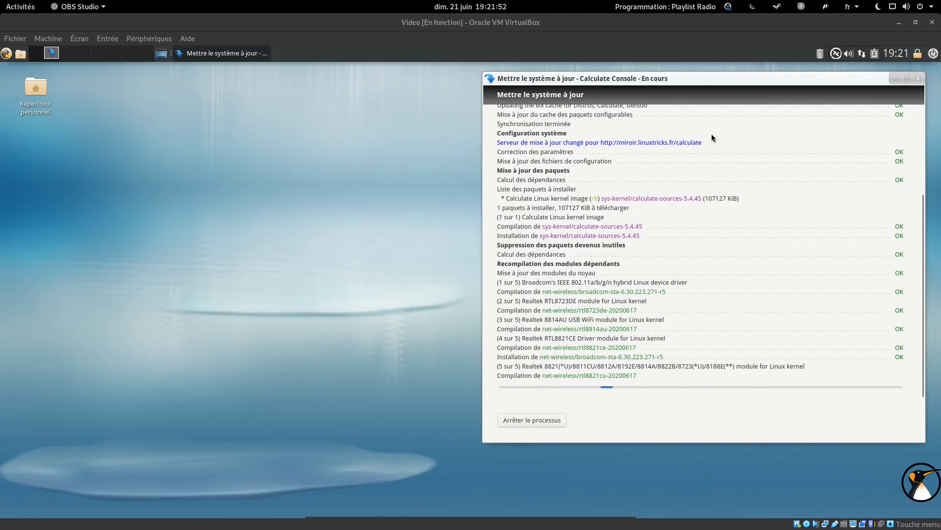
left_click(657, 79)
left_click_drag(746, 80, 522, 84)
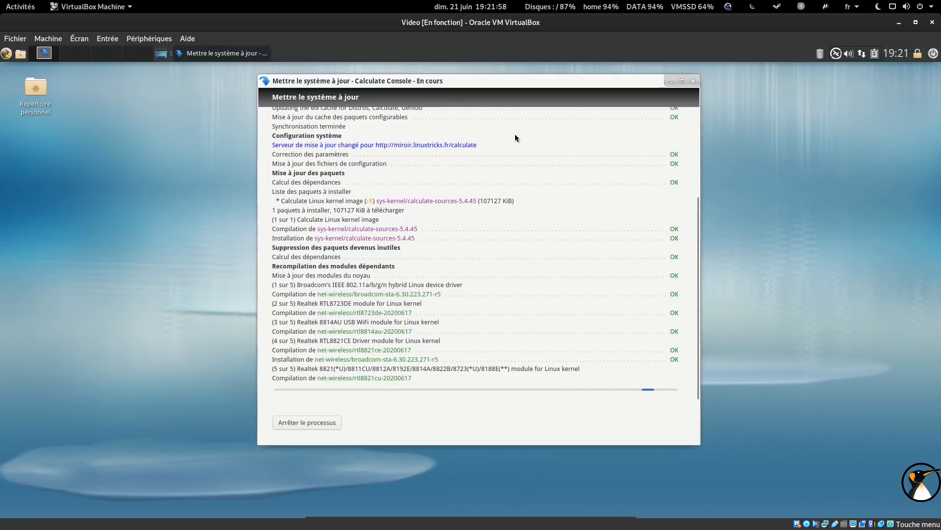